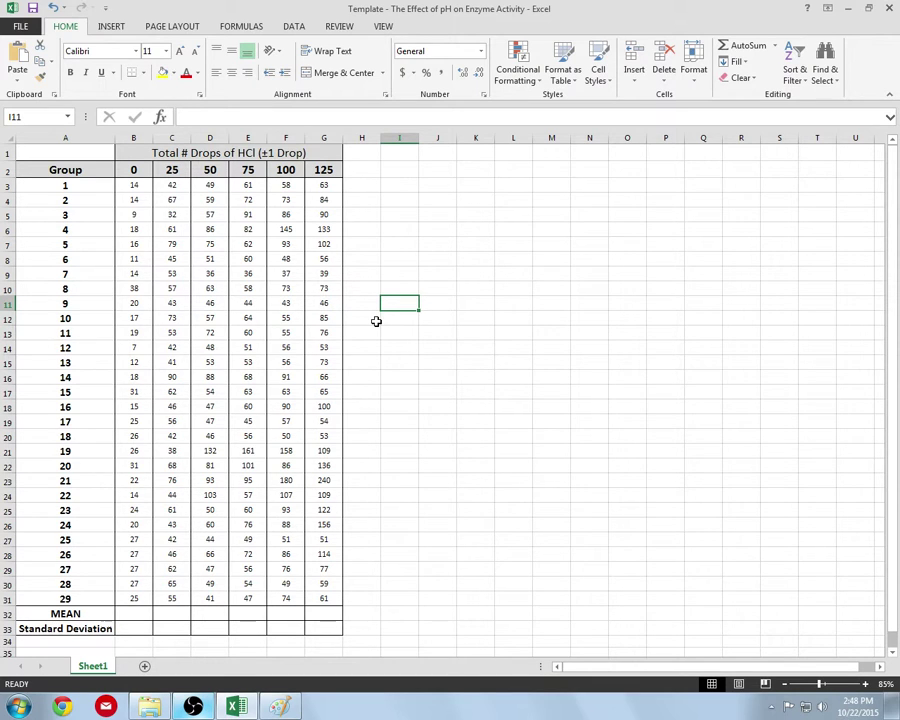
Try out selections of the group data, the 0-drop column and its MEAN cell.
click(376, 320)
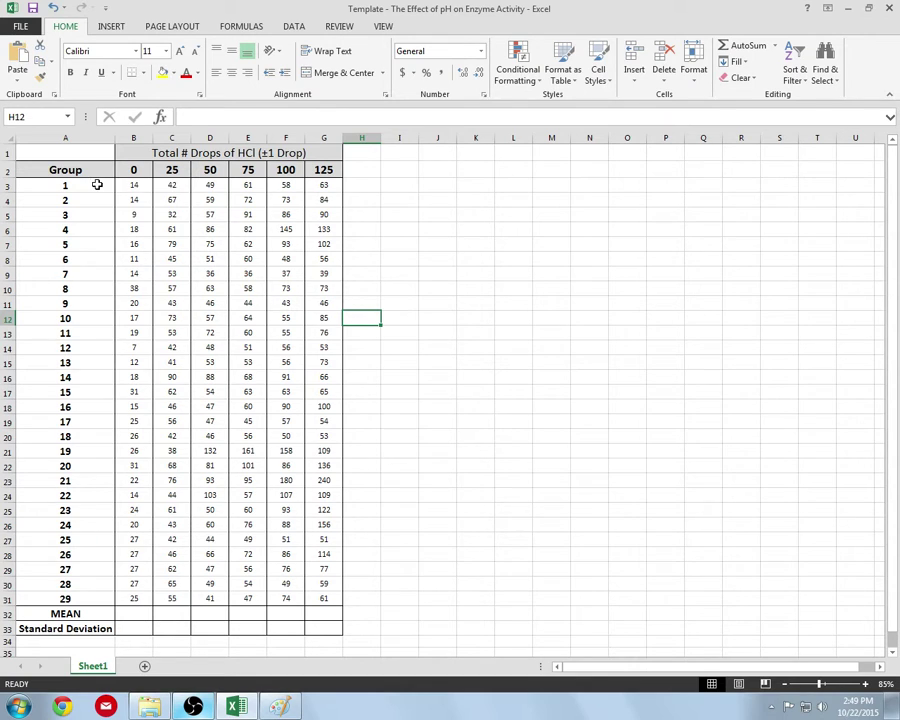
drag(98, 185, 321, 287)
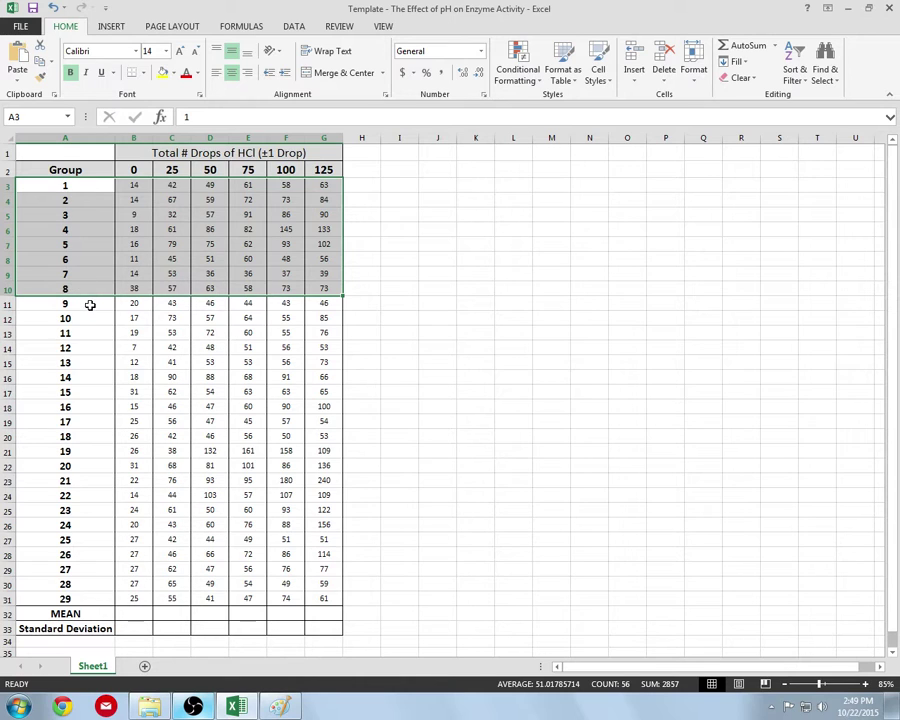
ctrl+drag(90, 303, 313, 384)
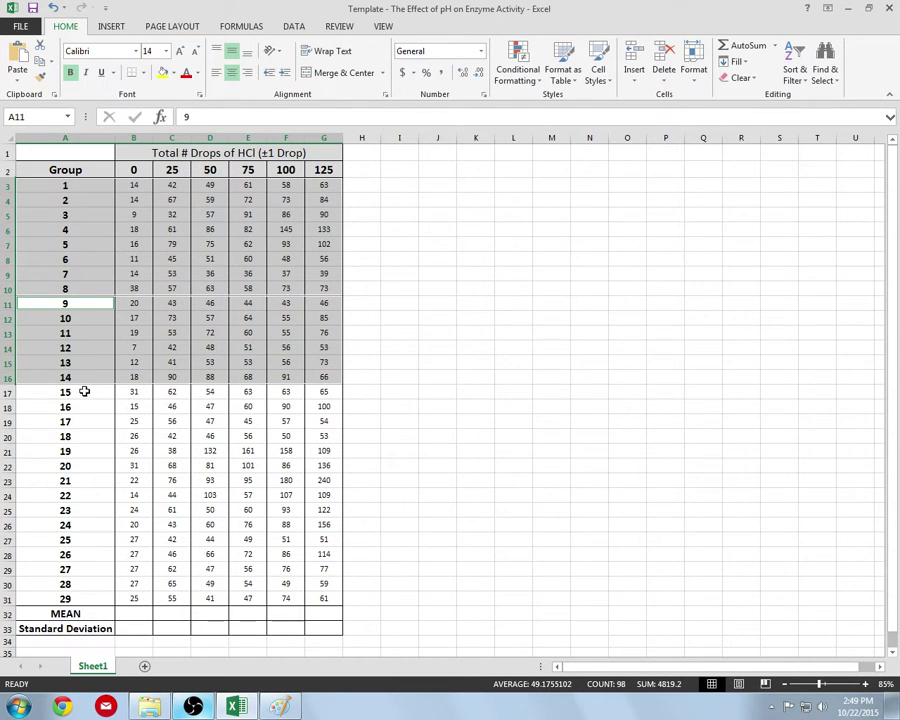
click(412, 455)
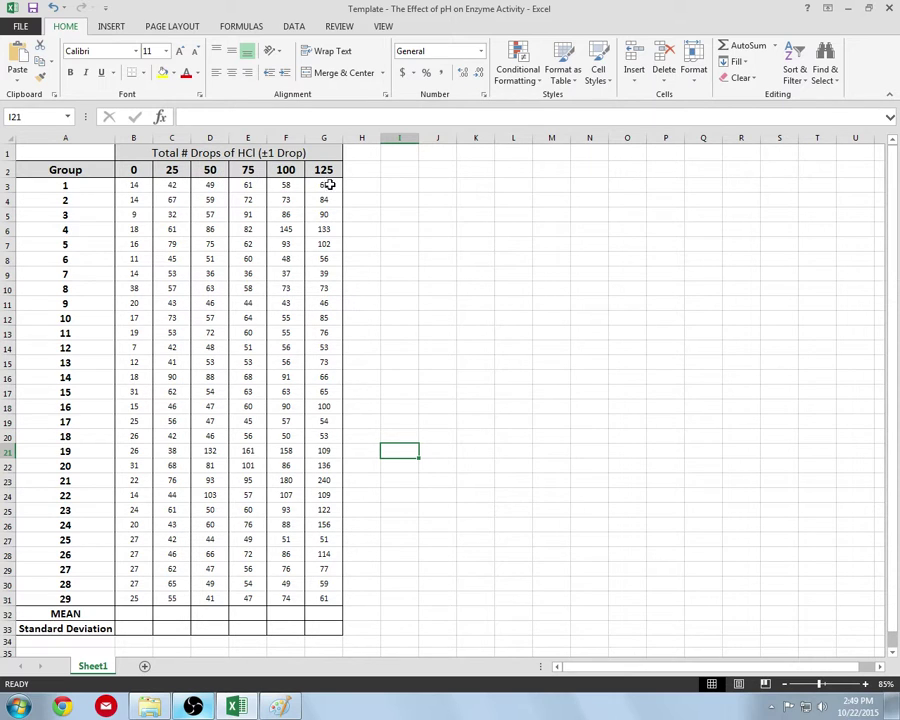
click(555, 374)
click(381, 304)
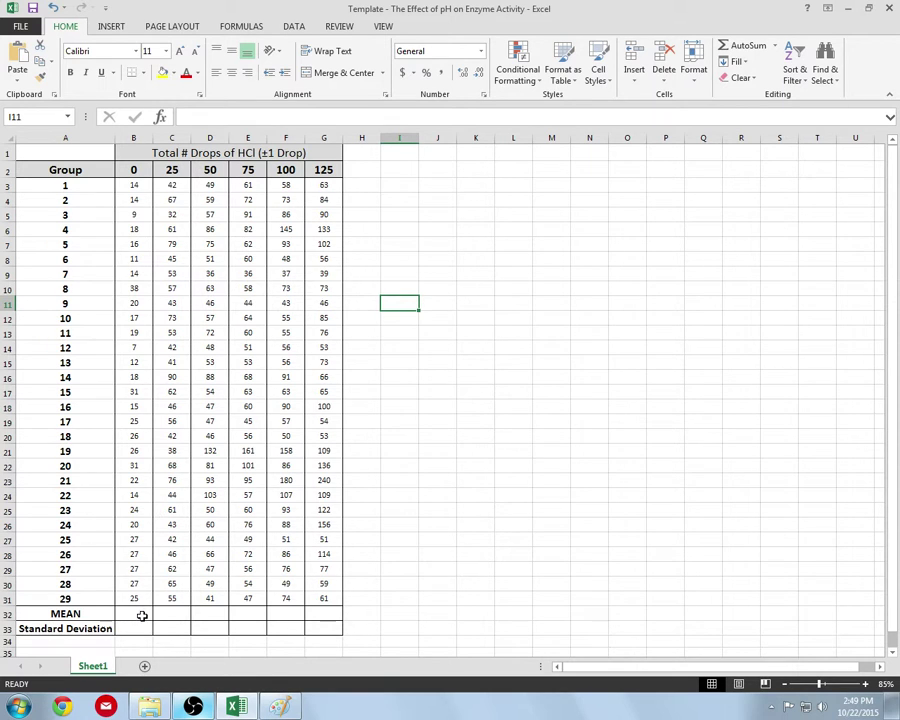
click(144, 186)
drag(143, 191, 133, 607)
click(133, 611)
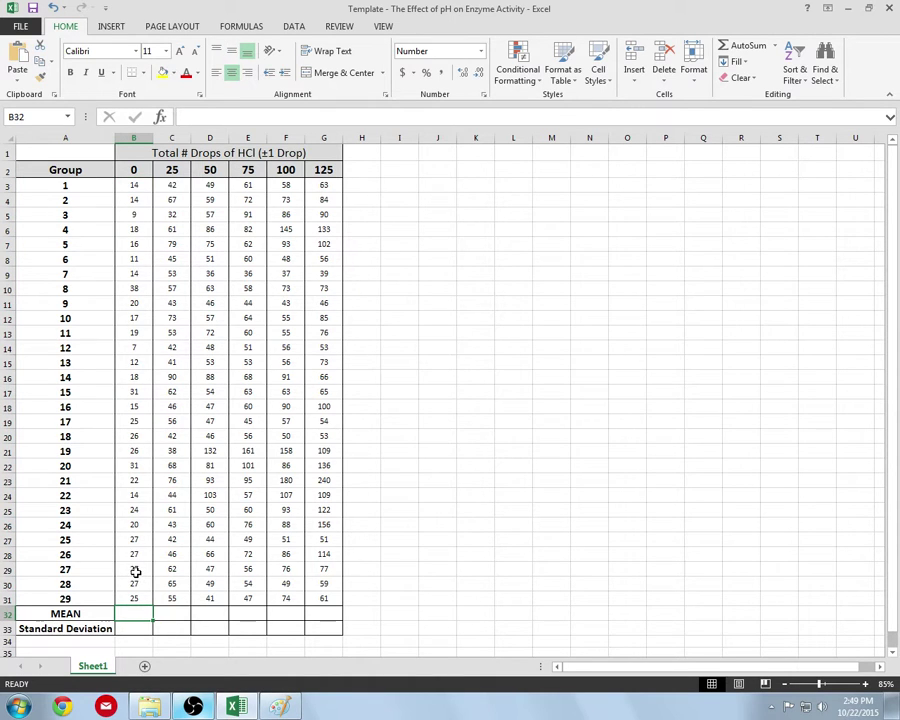
Apply AutoSum Average to B3:G32, giving means 20.5, 54.6, 62.1, 66.0, 78.5 and 87.8.
click(137, 186)
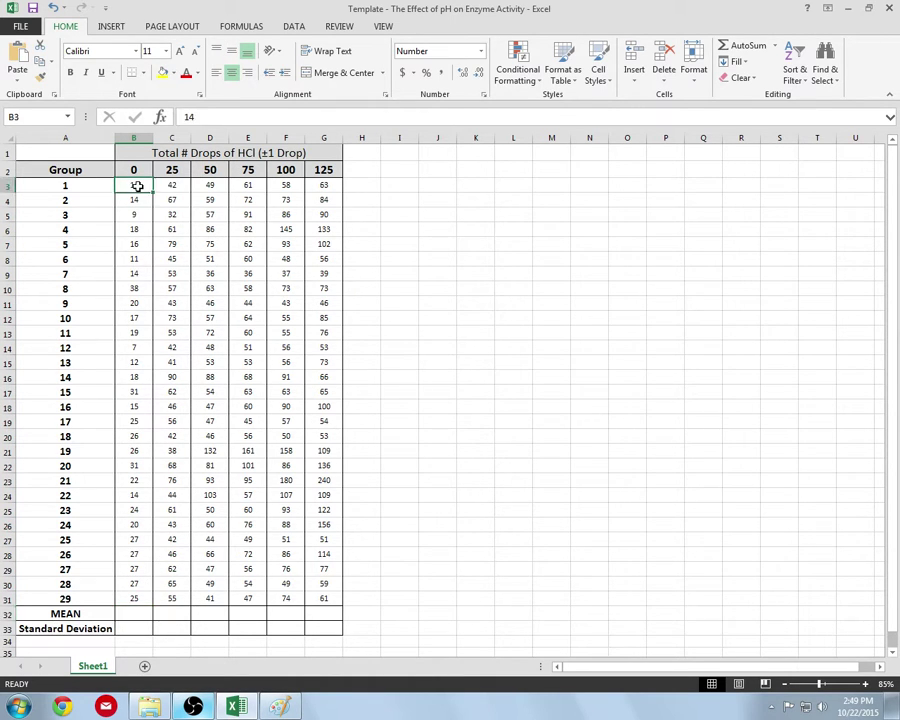
drag(137, 186, 323, 602)
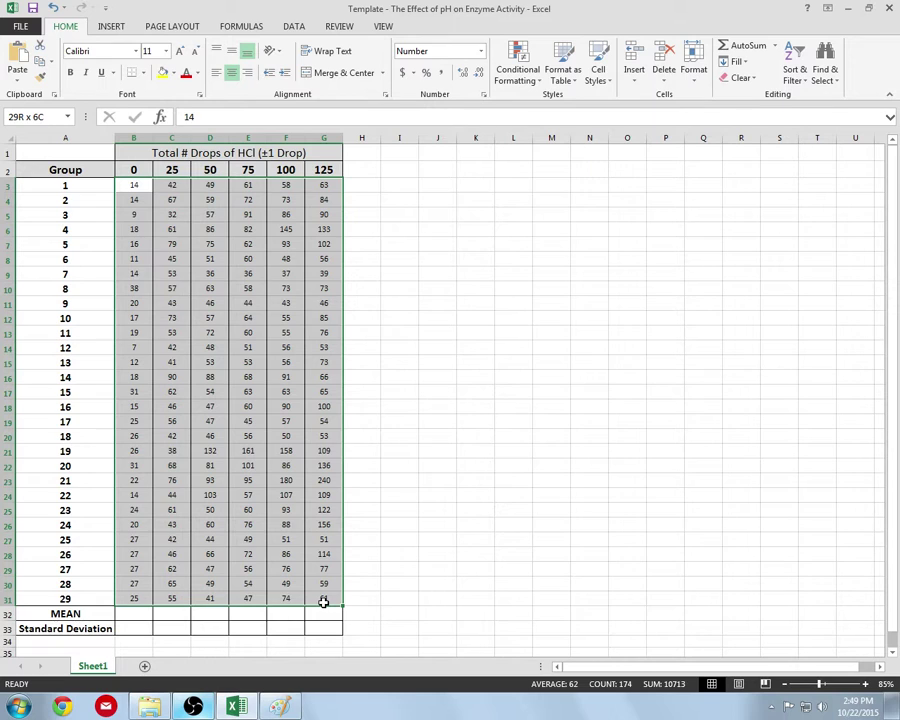
drag(323, 605, 322, 612)
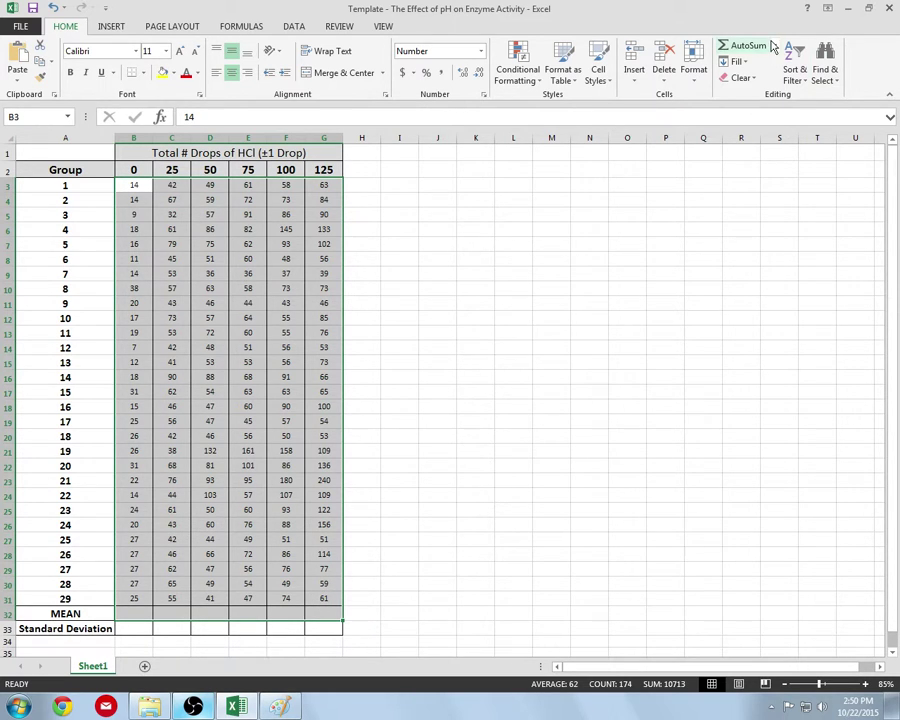
click(774, 46)
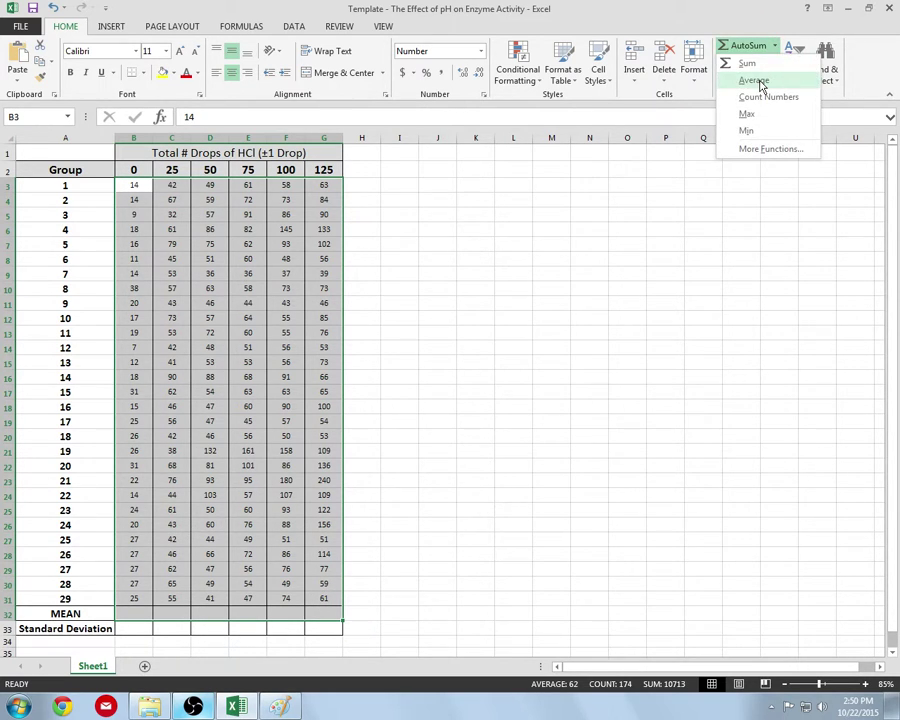
click(757, 81)
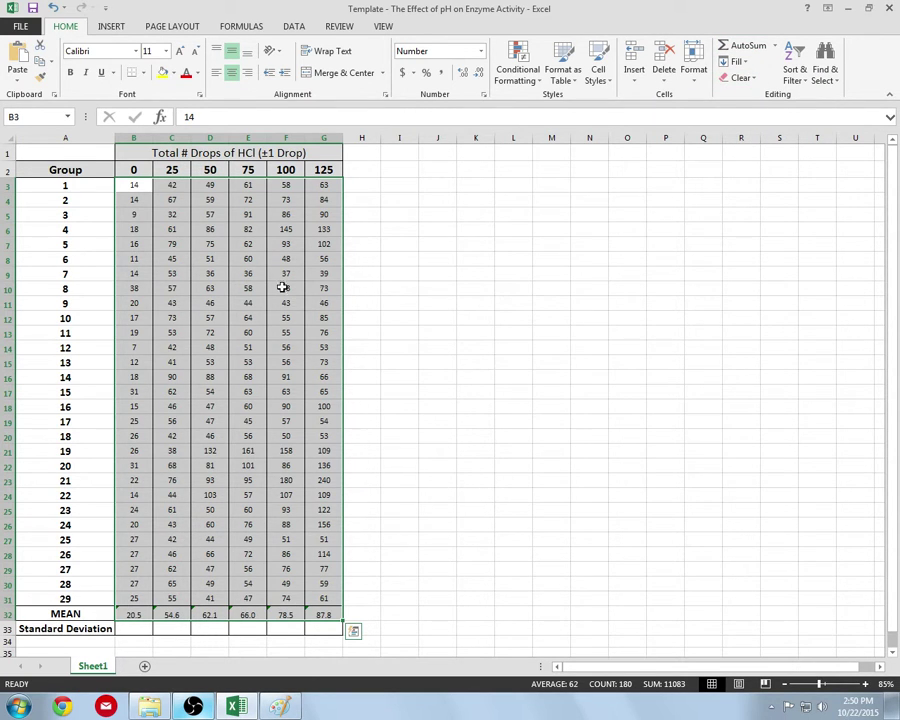
click(388, 600)
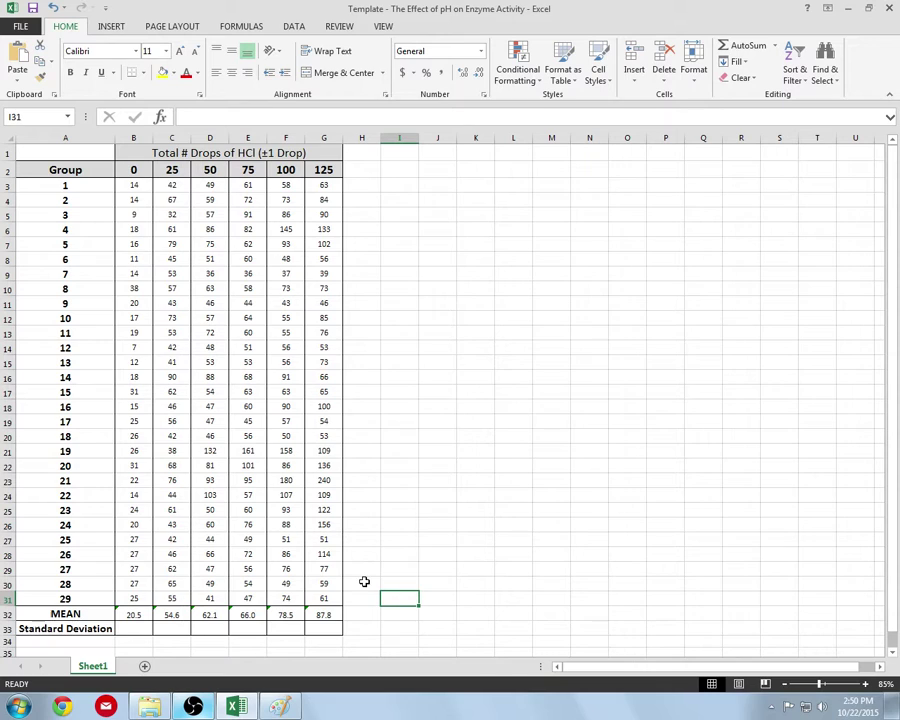
Enter =STDEV(B3:B31) in B33 via Insert Function, showing 7.4.
click(140, 628)
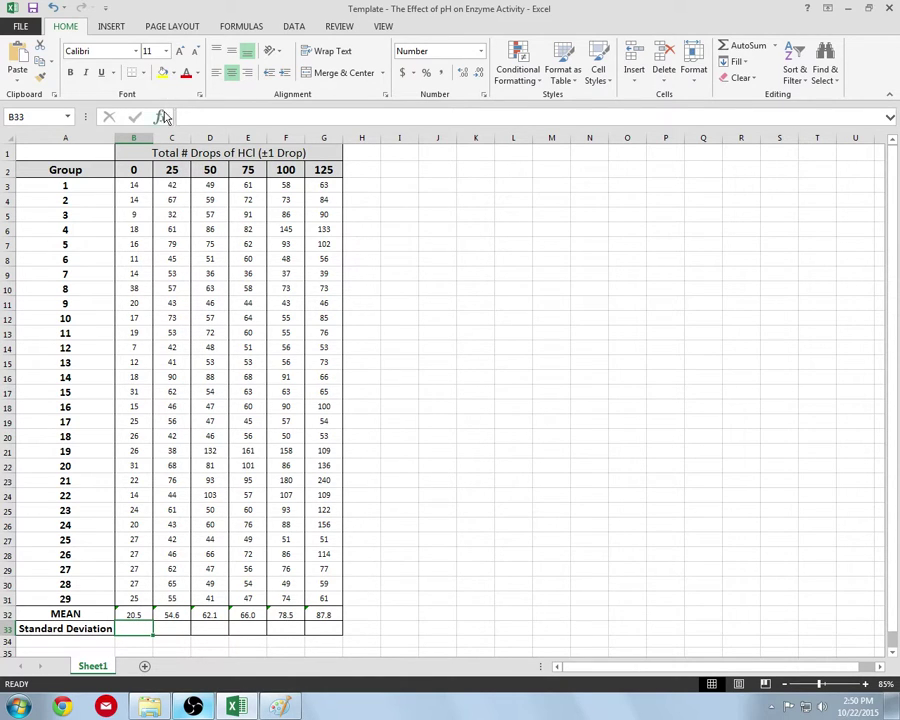
click(160, 118)
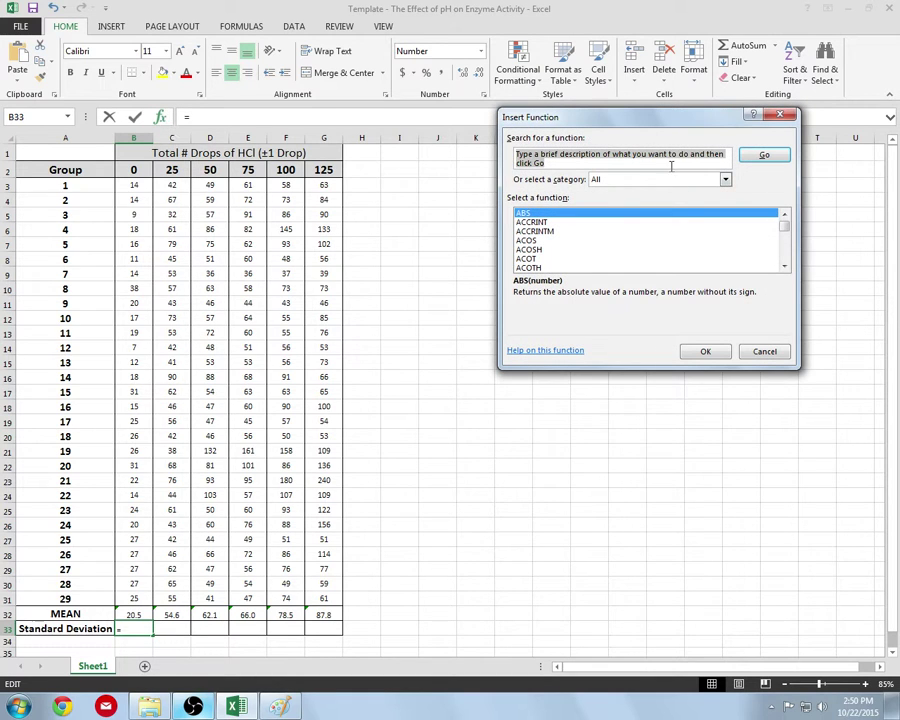
click(724, 180)
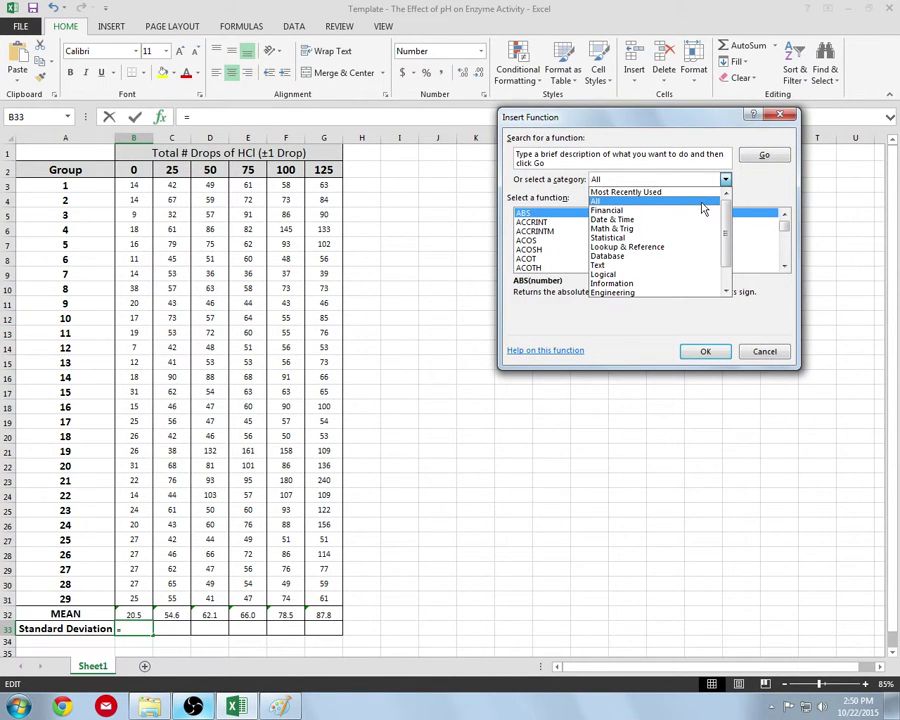
click(703, 205)
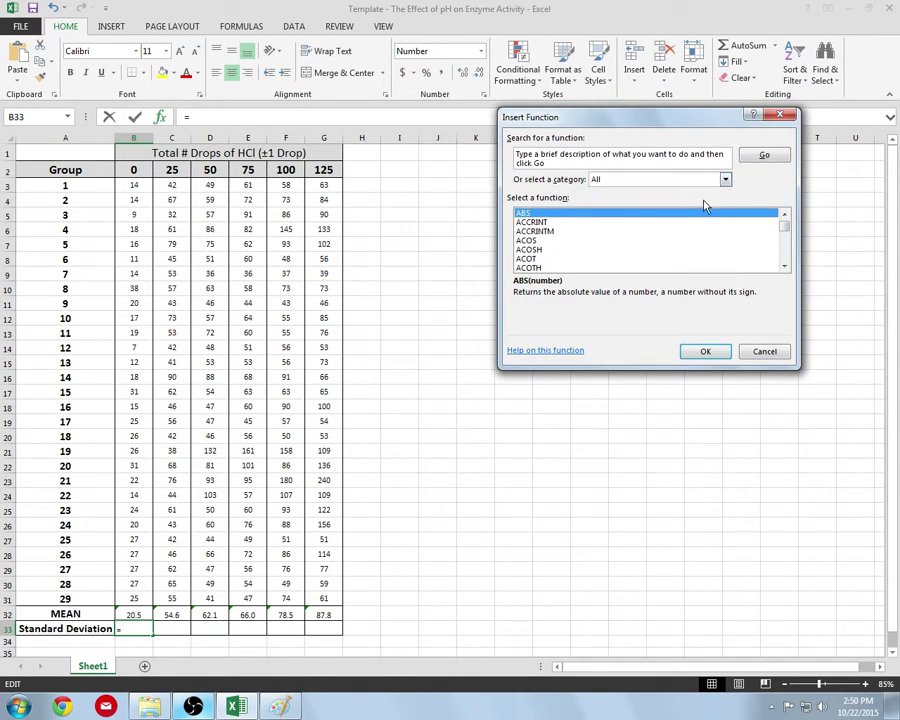
click(784, 235)
drag(784, 235, 784, 256)
click(527, 214)
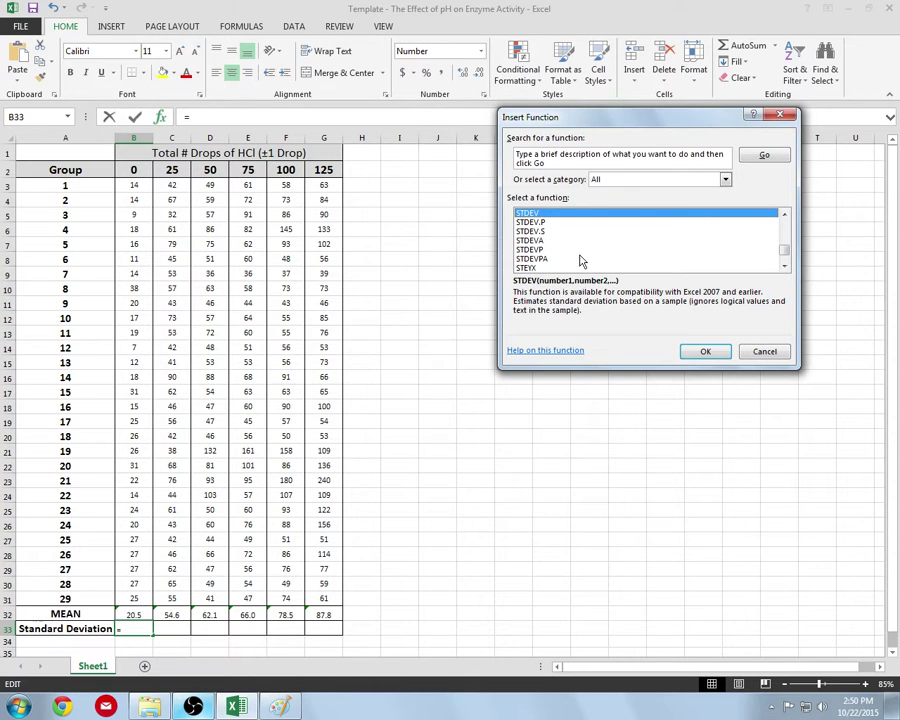
click(705, 352)
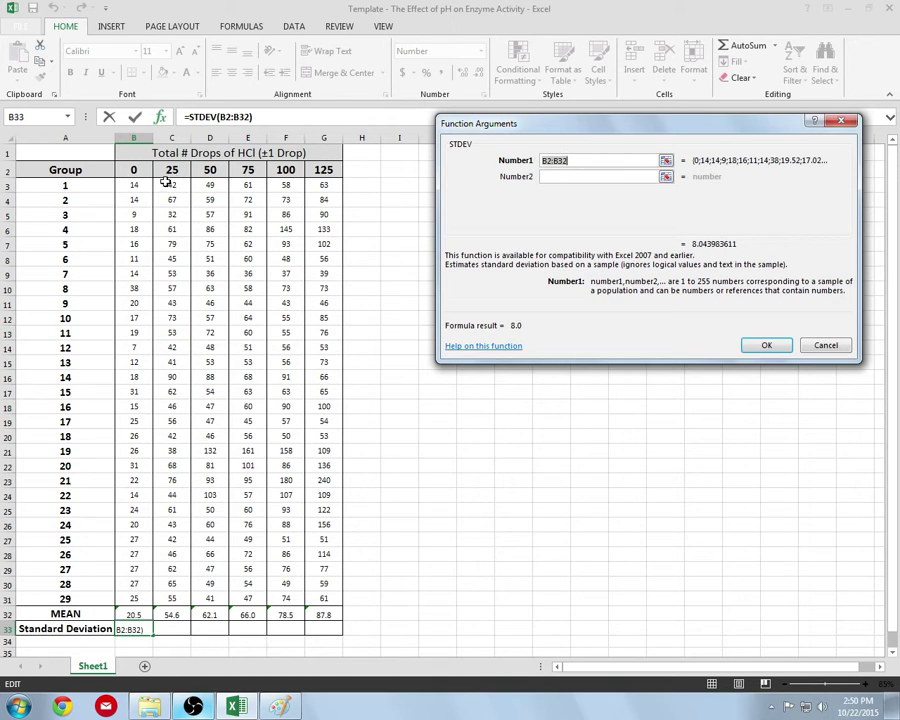
drag(140, 187, 138, 599)
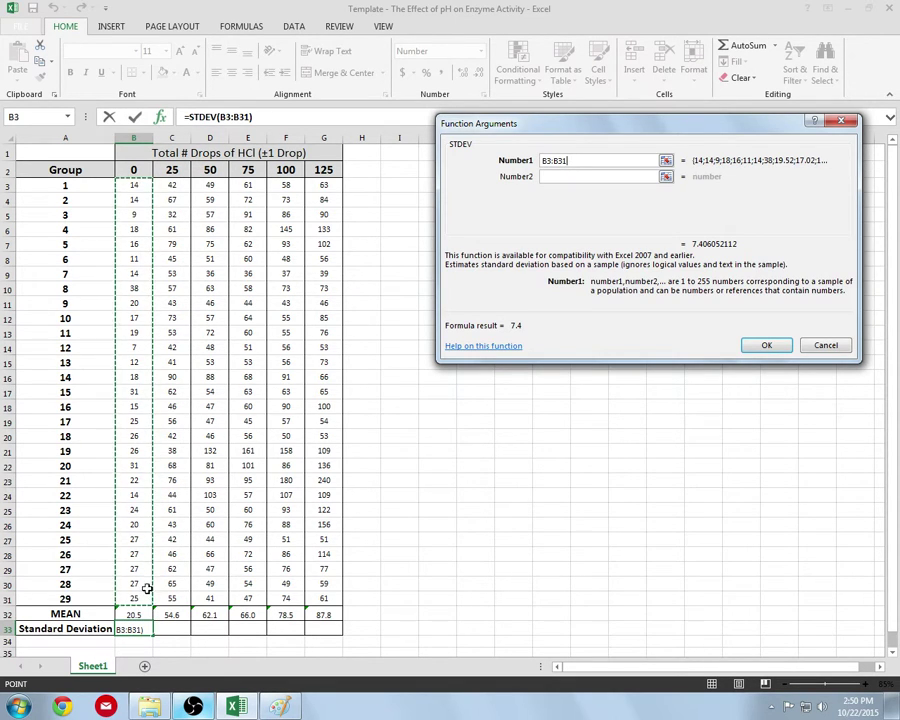
click(765, 345)
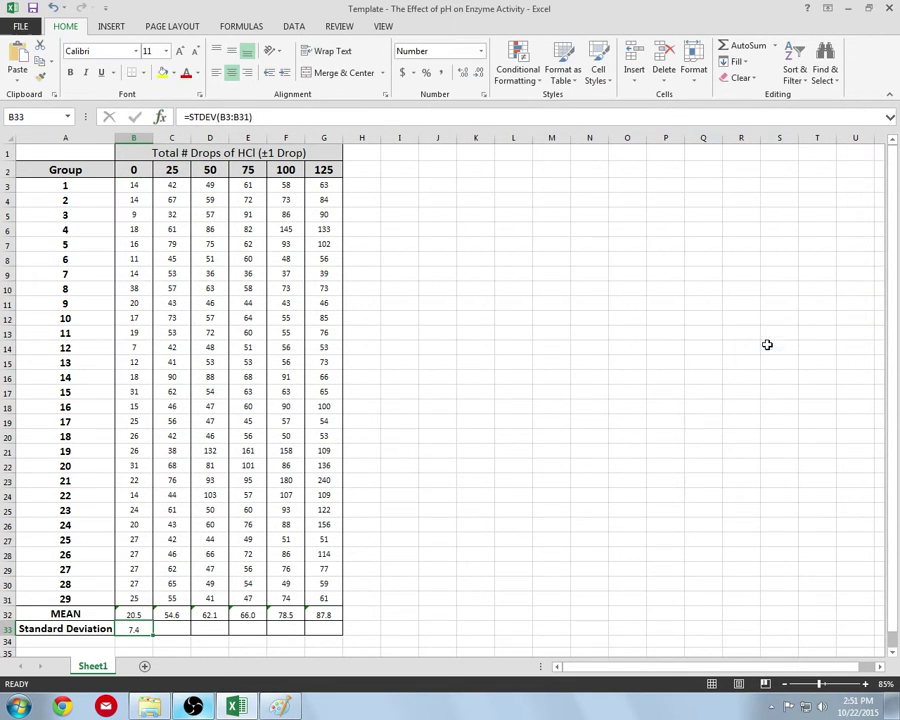
Enter =STDEV(C3:C31) in C33 using the recently used STDEV function, showing 14.0.
click(173, 629)
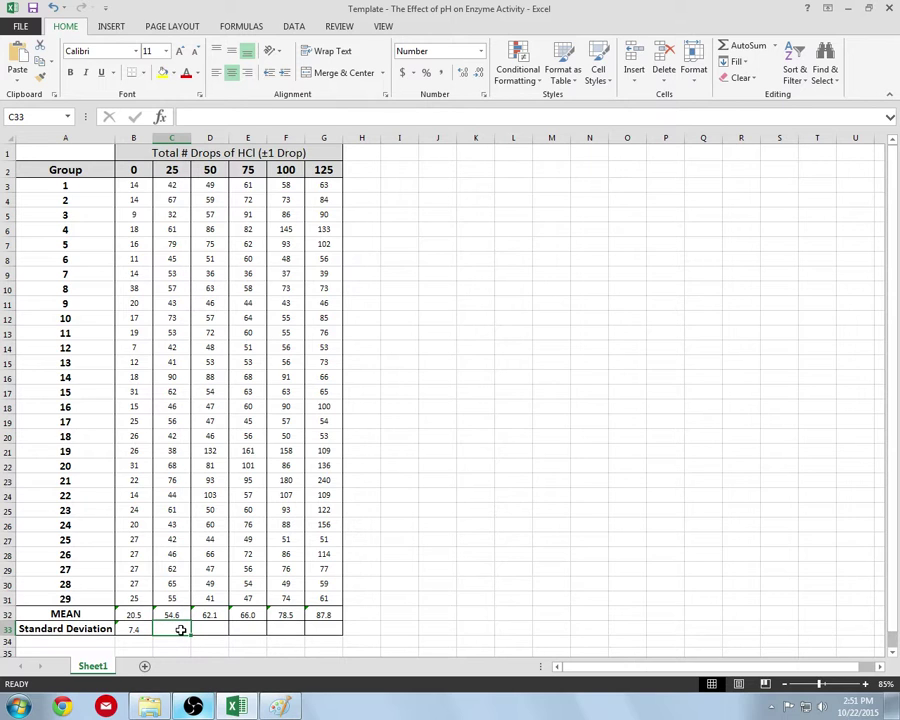
click(160, 117)
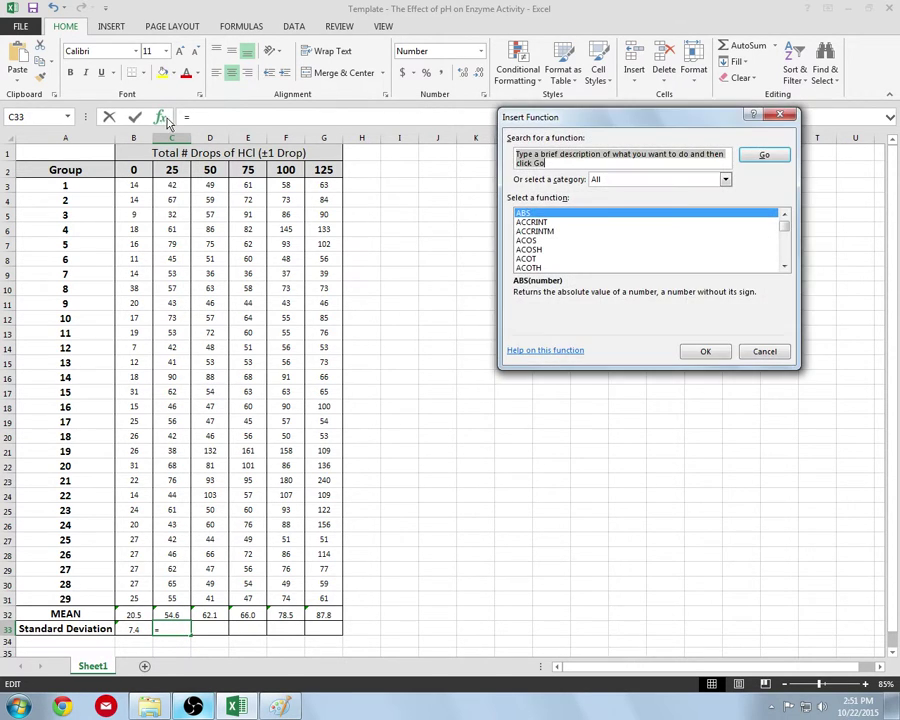
click(679, 183)
click(679, 192)
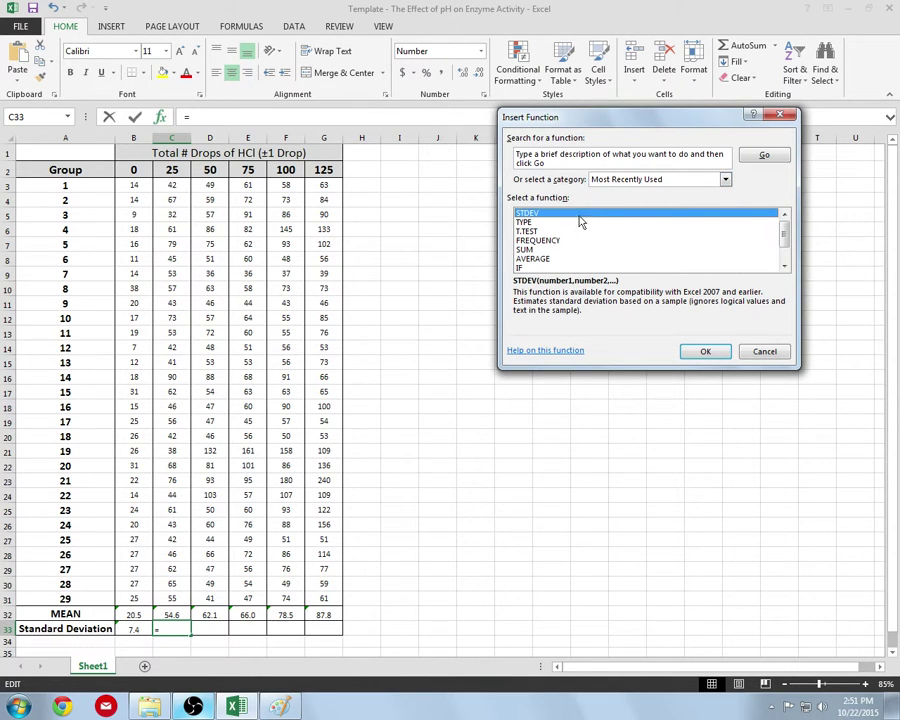
click(768, 356)
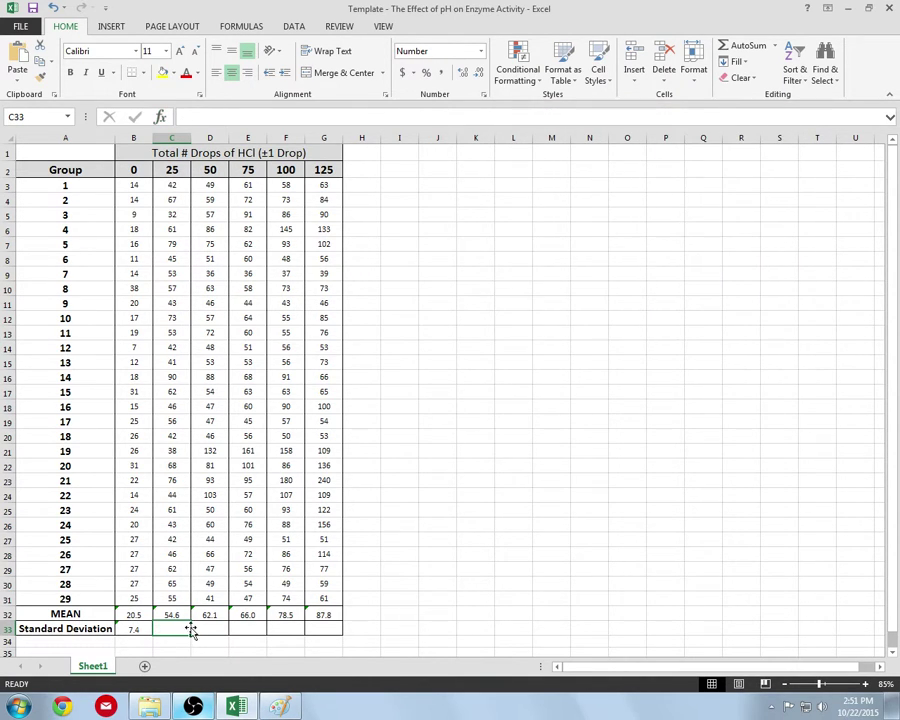
click(160, 117)
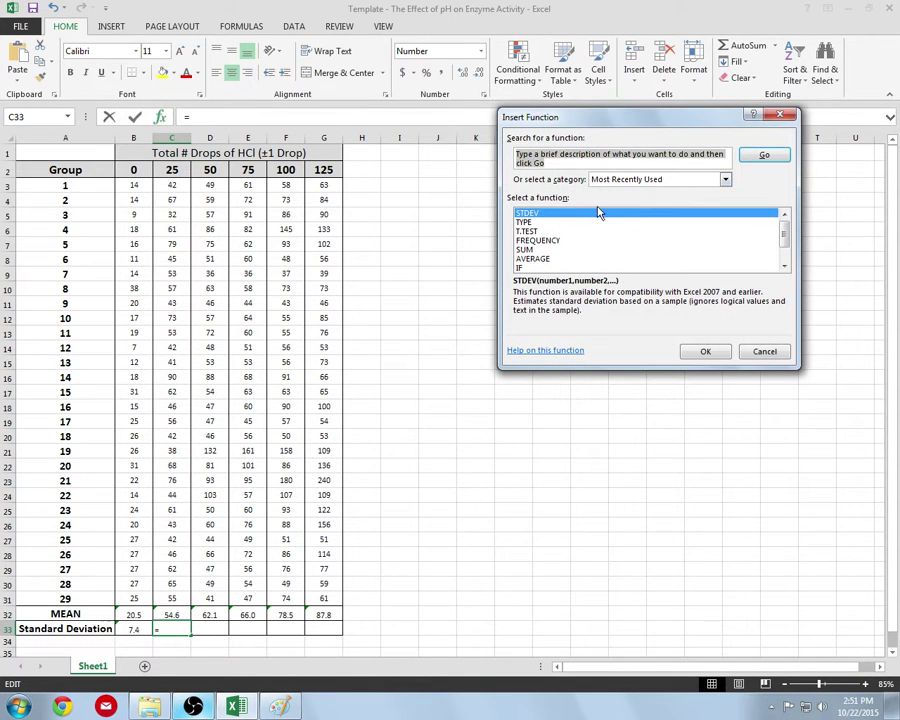
click(697, 352)
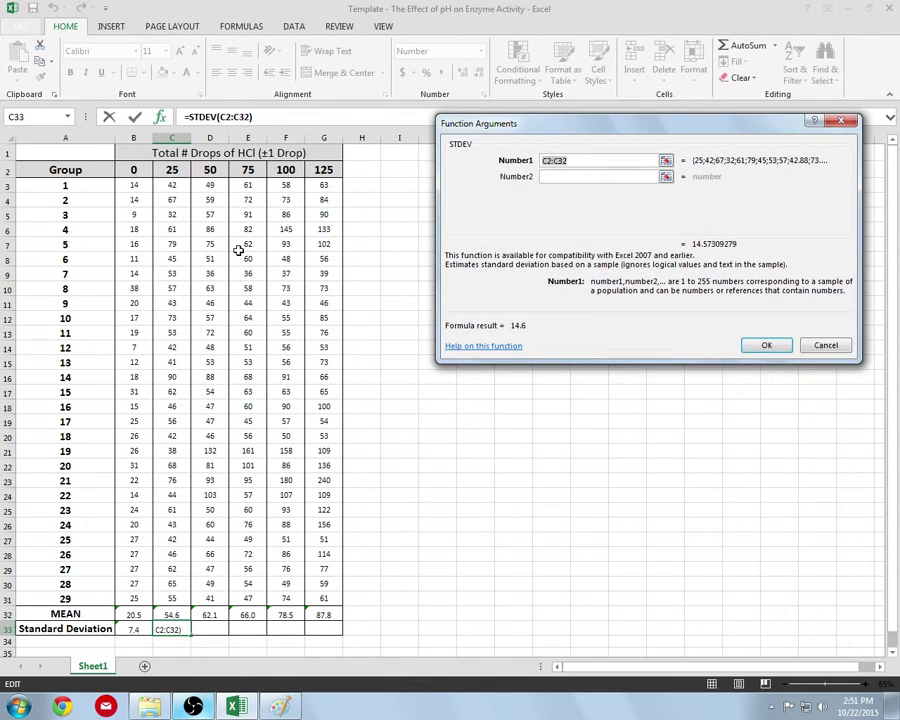
drag(185, 187, 179, 592)
click(762, 345)
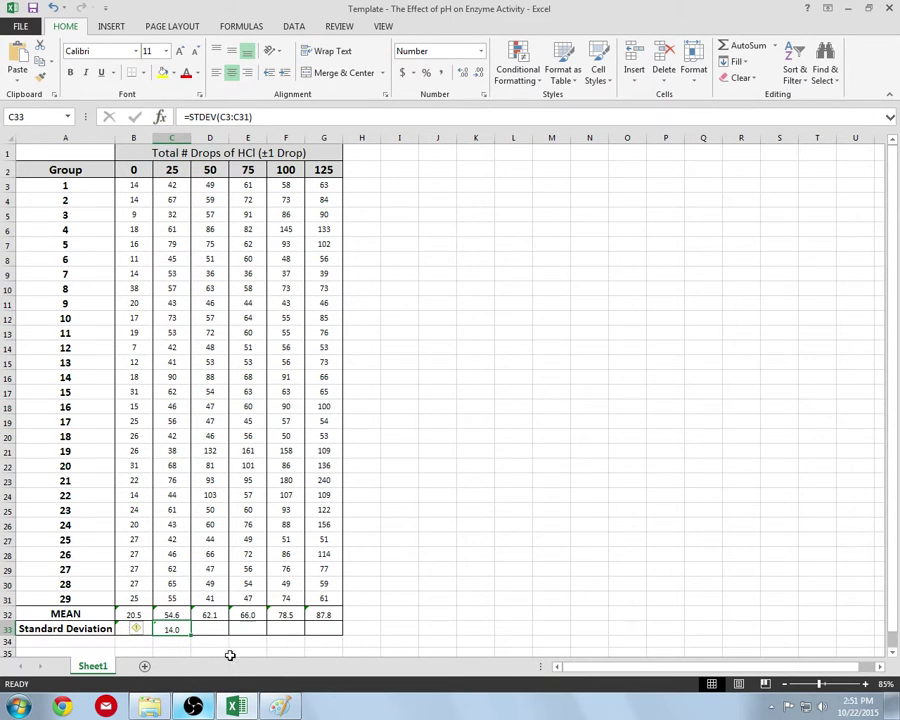
click(554, 569)
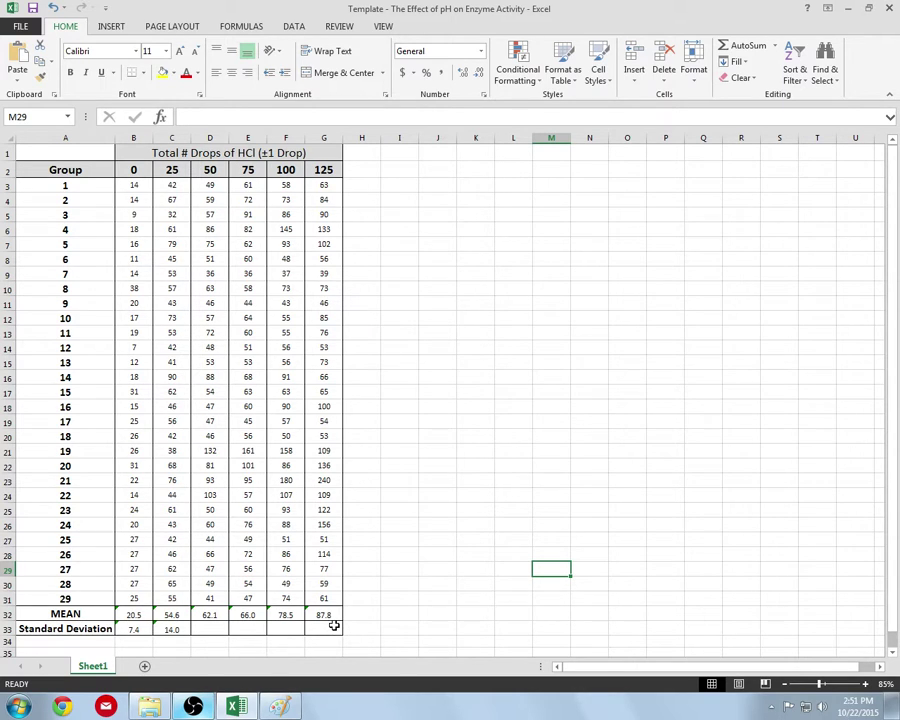
Copy the C33 STDEV formula into D33:G33, giving 21.6, 23.7, 34.1 and 41.9.
click(173, 631)
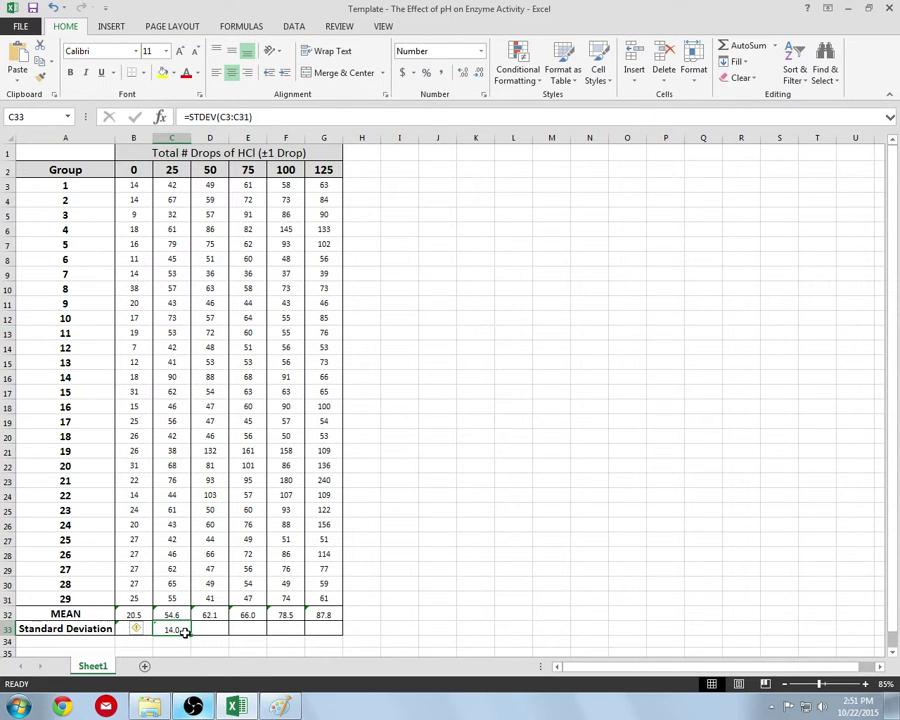
right_click(185, 633)
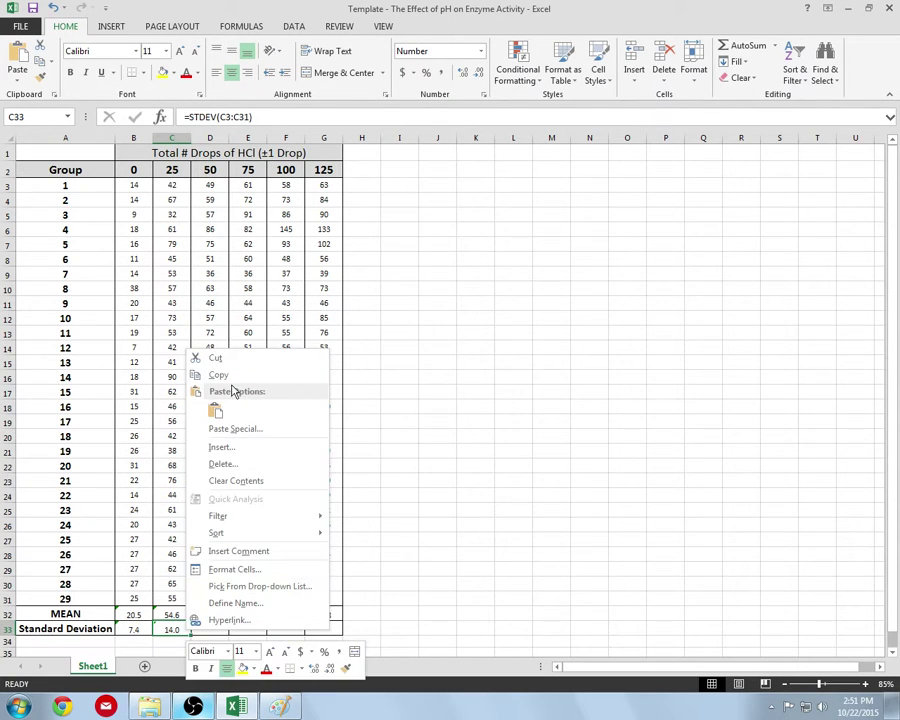
click(218, 633)
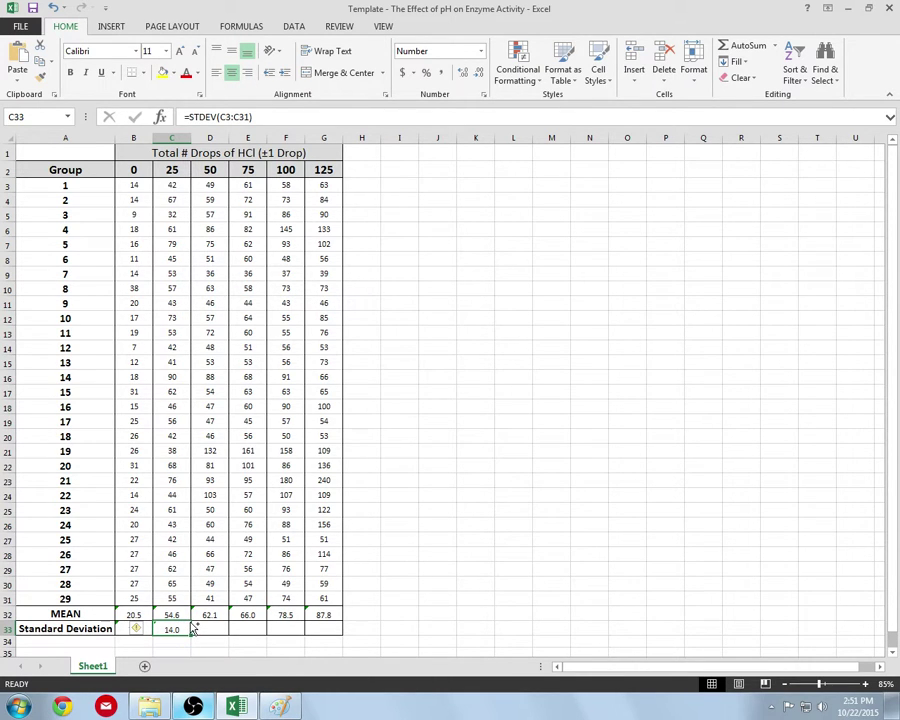
key(ctrl+c)
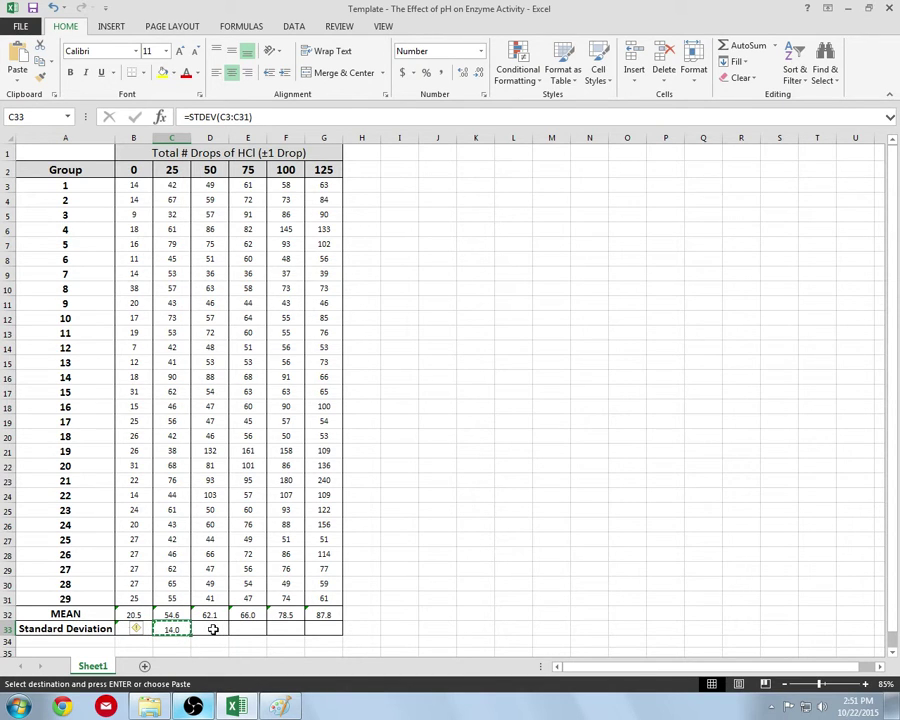
drag(213, 629, 325, 626)
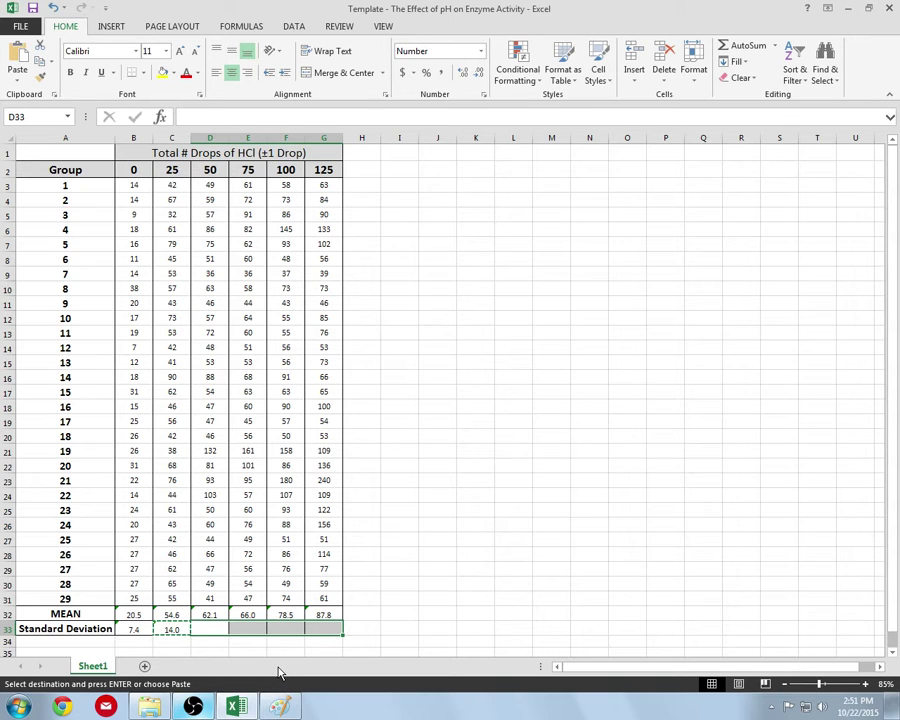
key(ctrl+v)
click(440, 473)
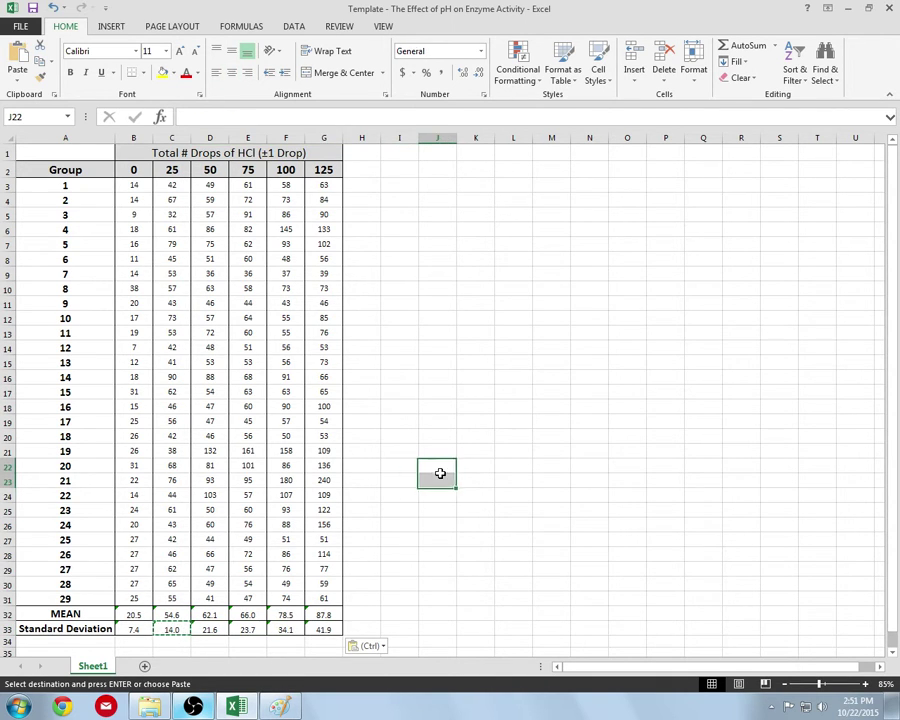
click(391, 585)
key(Escape)
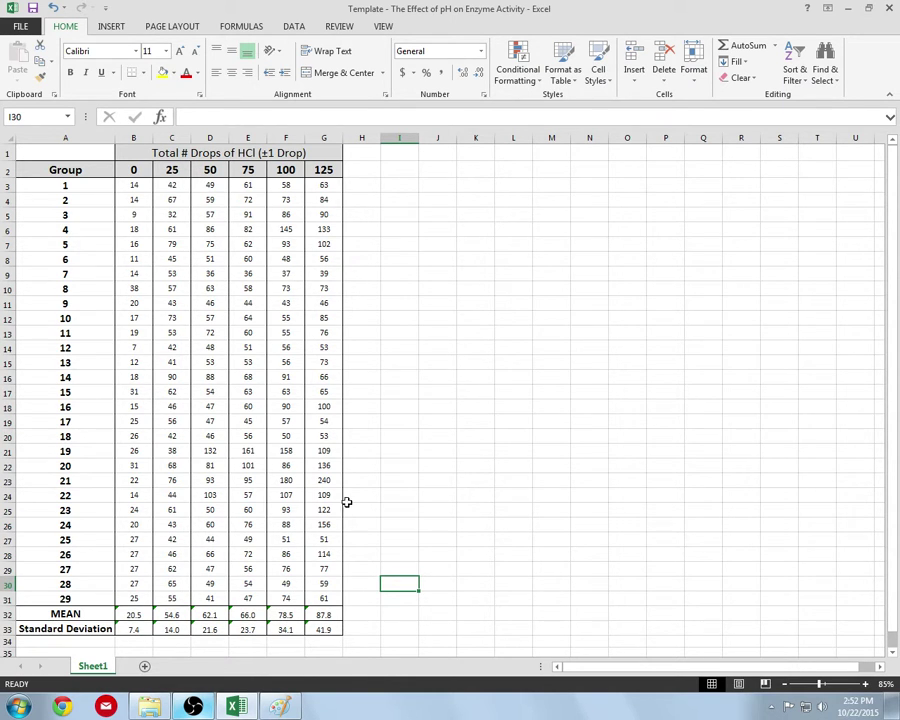
click(411, 256)
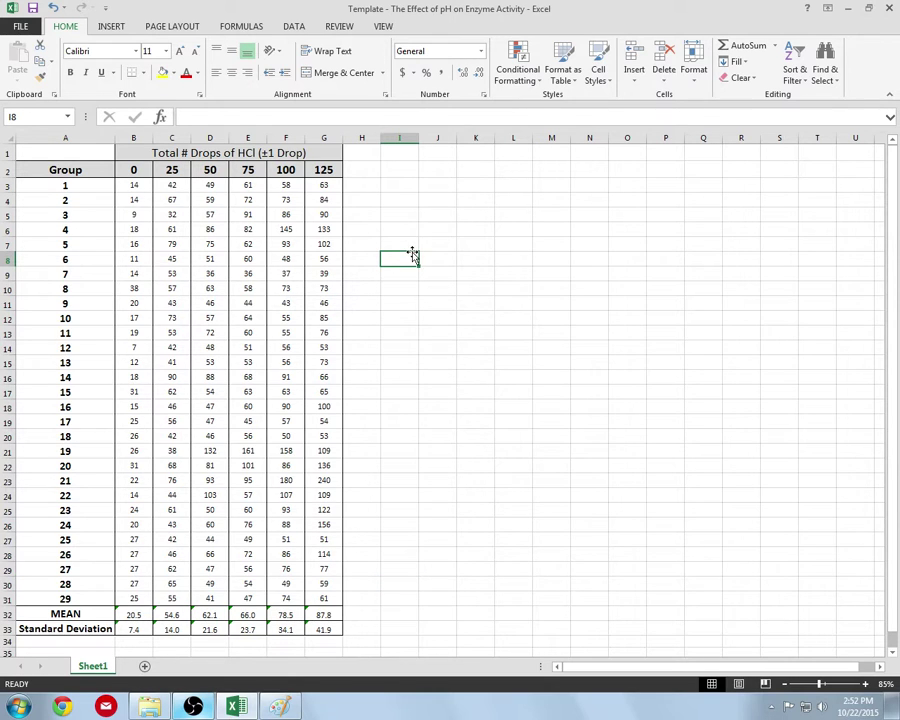
right_click(412, 276)
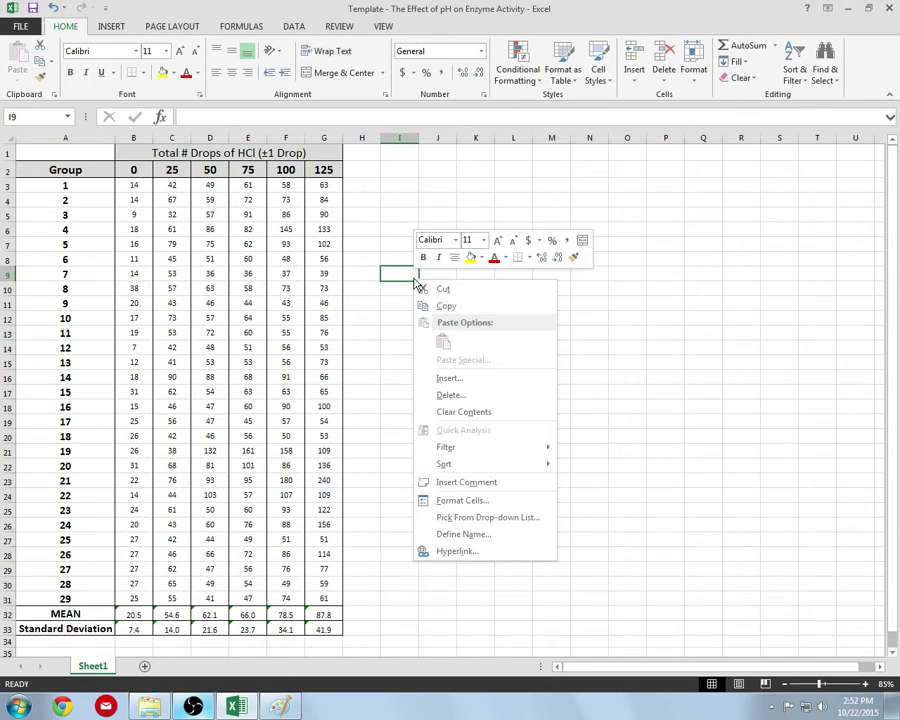
key(Escape)
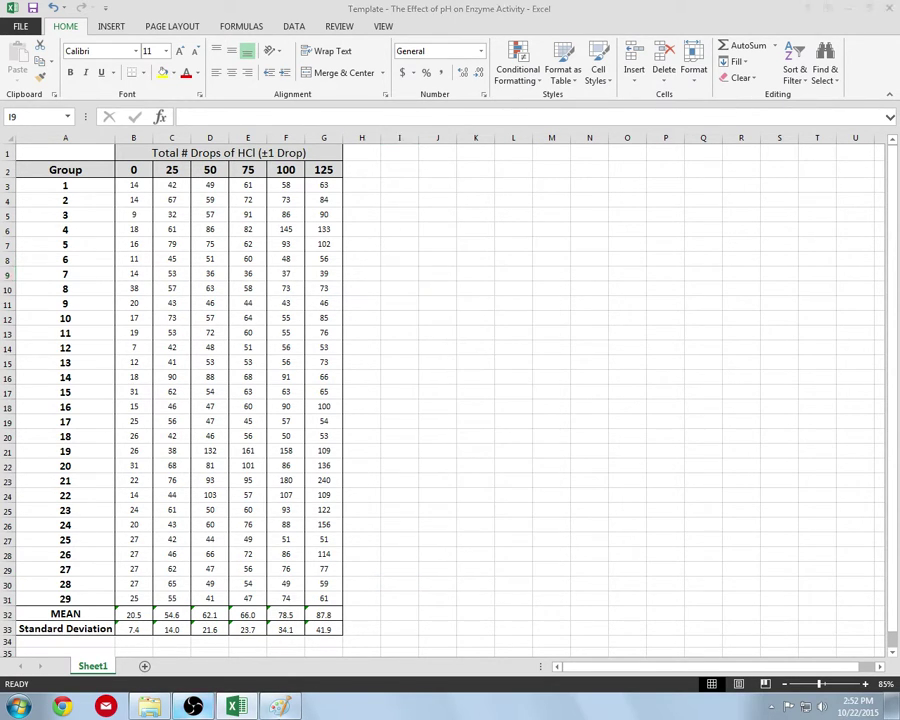
key(alt+Tab)
key(alt+Tab)
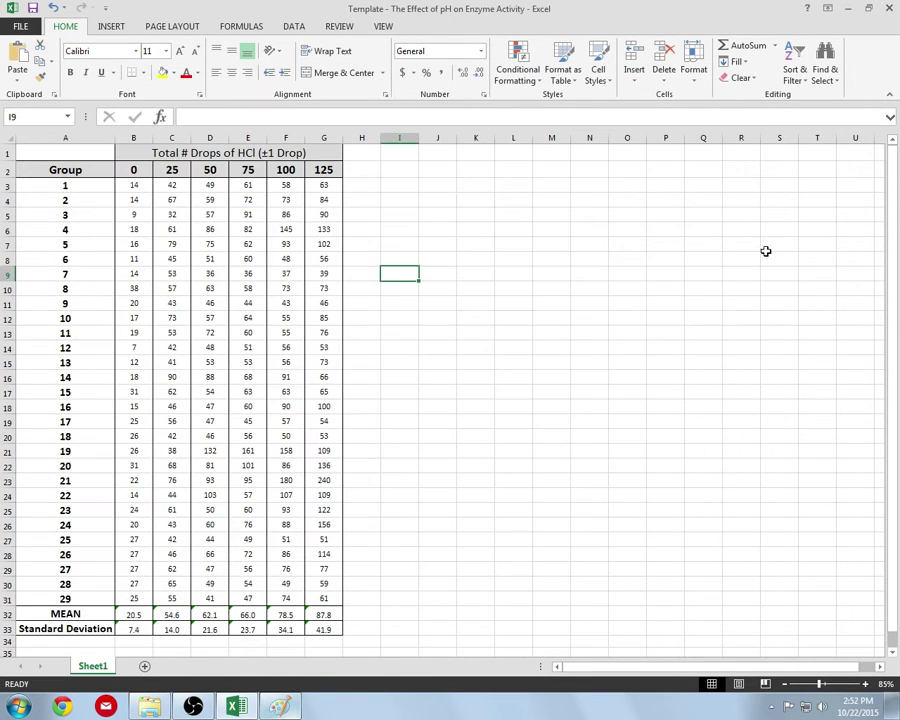
key(ctrl+v)
drag(246, 299, 411, 329)
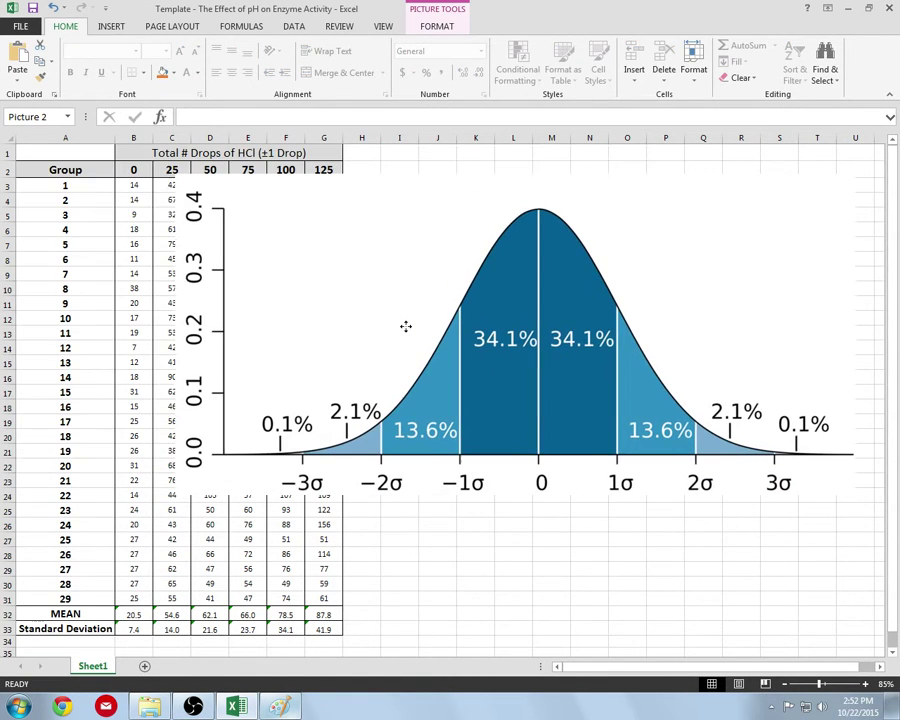
drag(176, 494, 368, 394)
drag(476, 249, 458, 342)
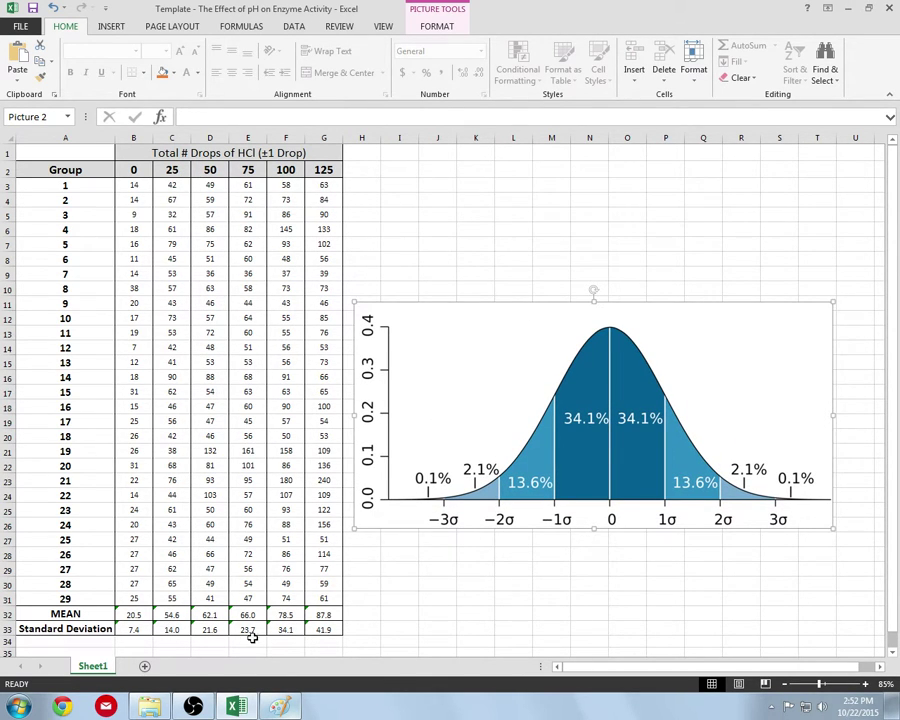
click(145, 617)
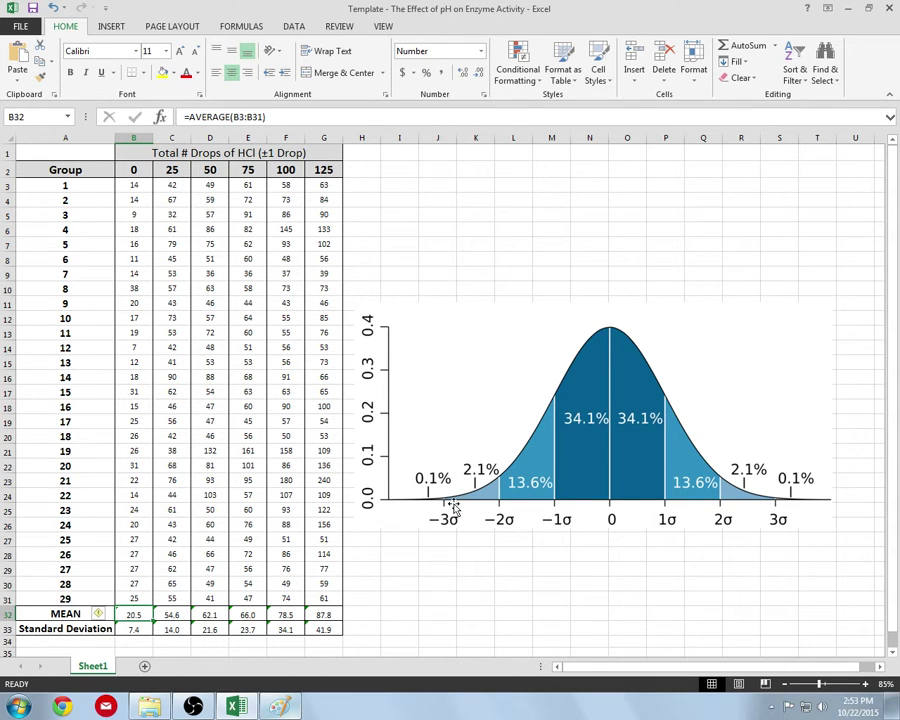
click(137, 629)
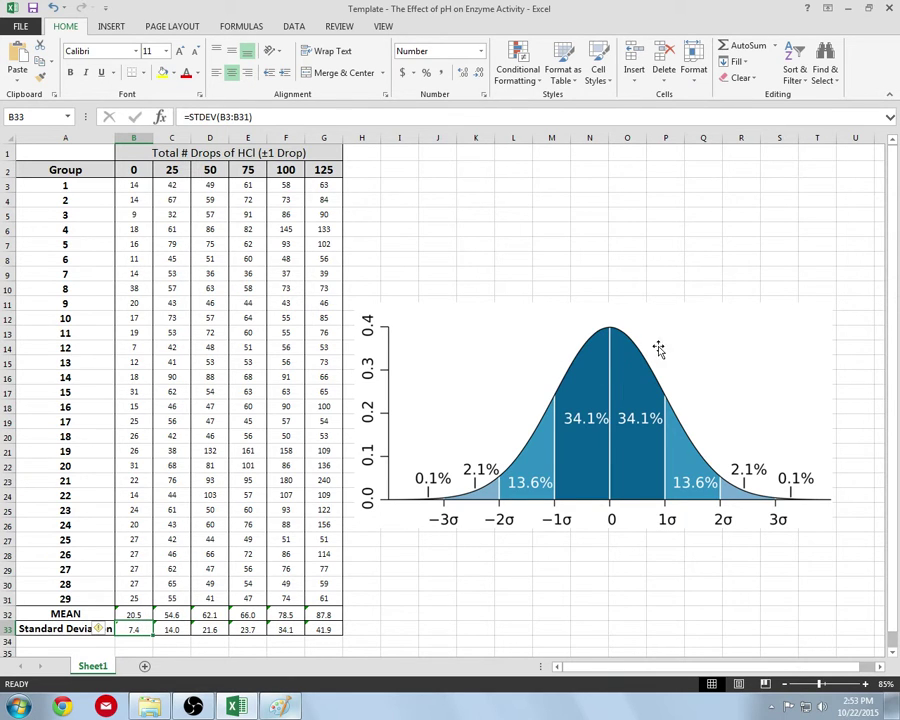
click(800, 321)
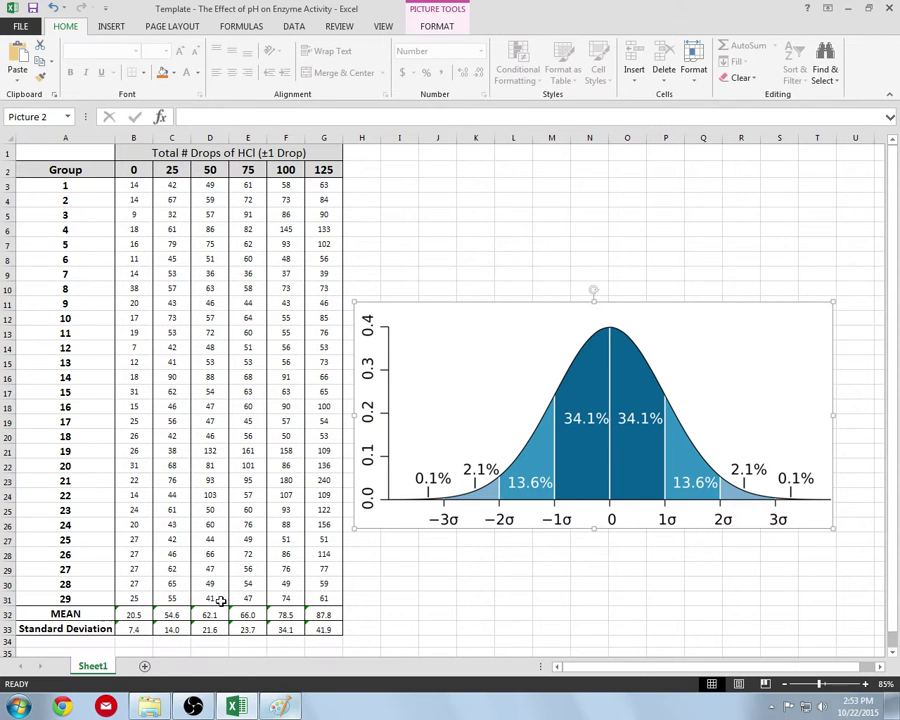
click(138, 631)
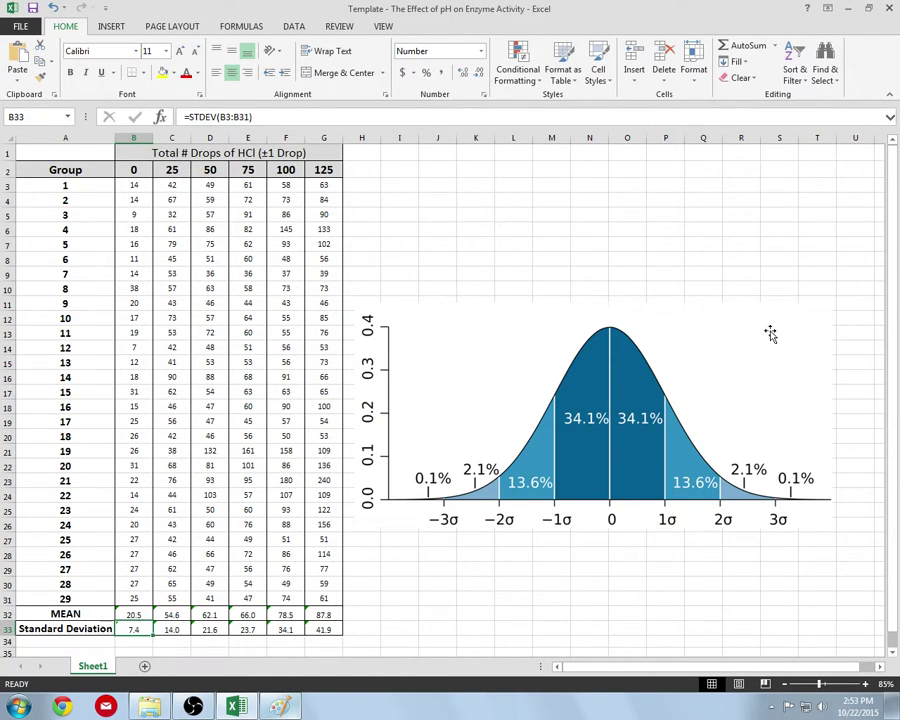
click(802, 316)
key(Delete)
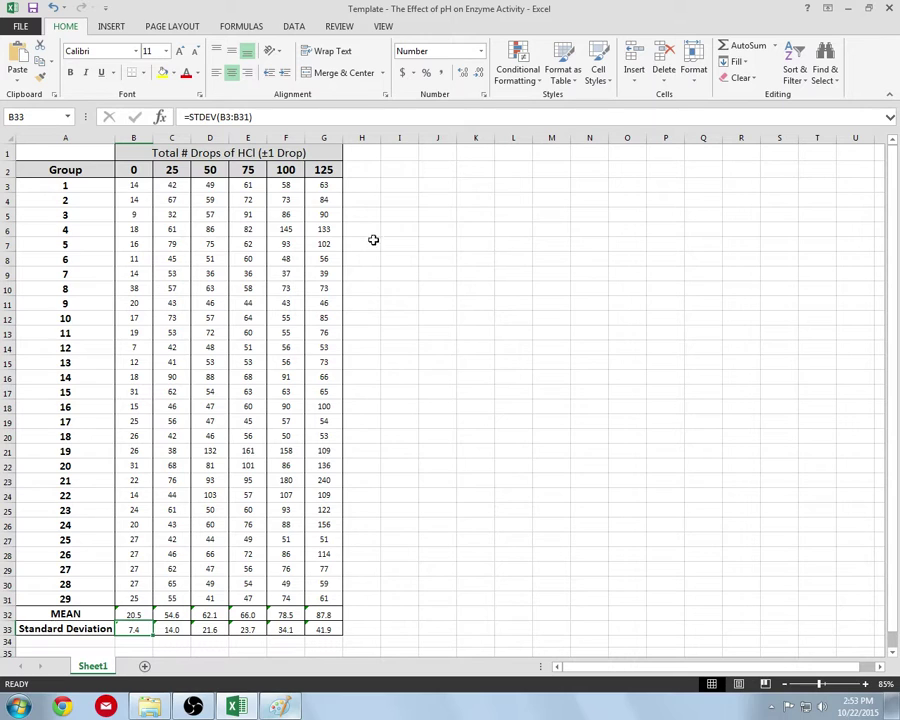
Select the drop-count headers B2:G2 together with the MEAN values B32:G32.
click(377, 257)
click(393, 284)
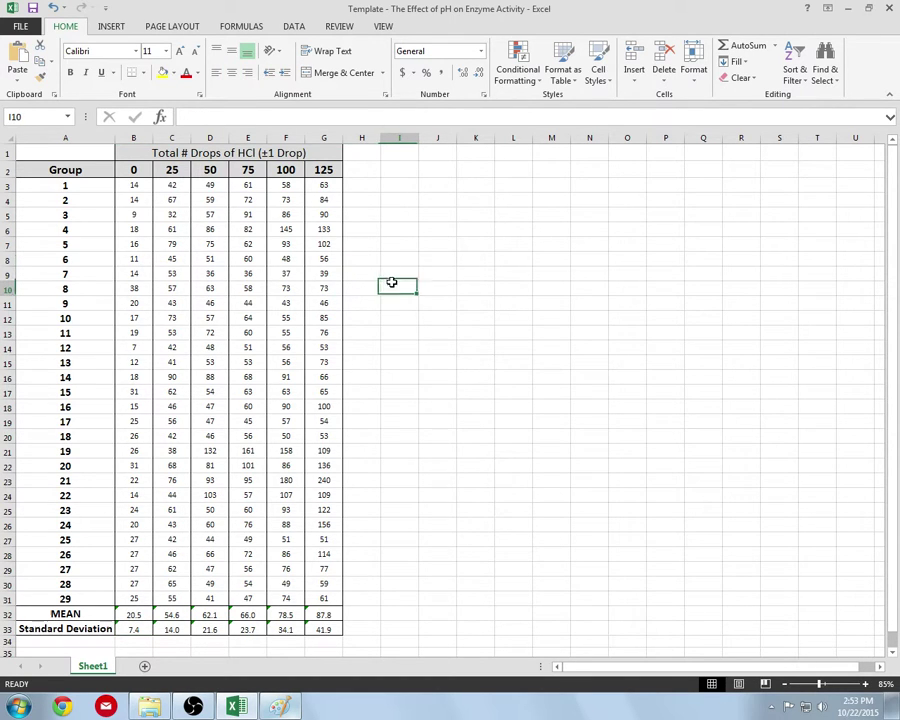
click(62, 625)
click(441, 270)
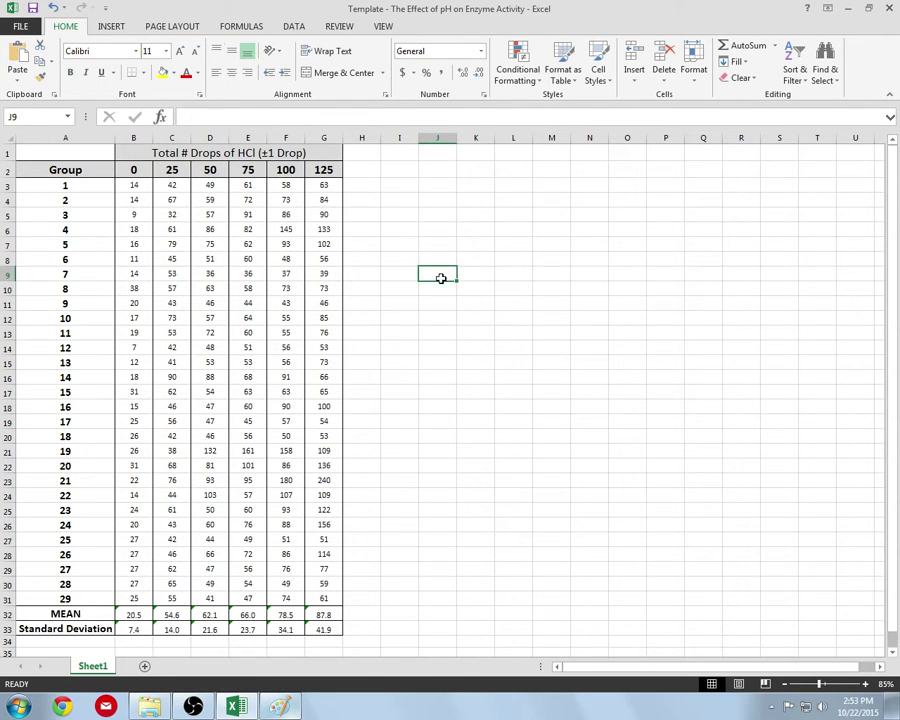
click(385, 329)
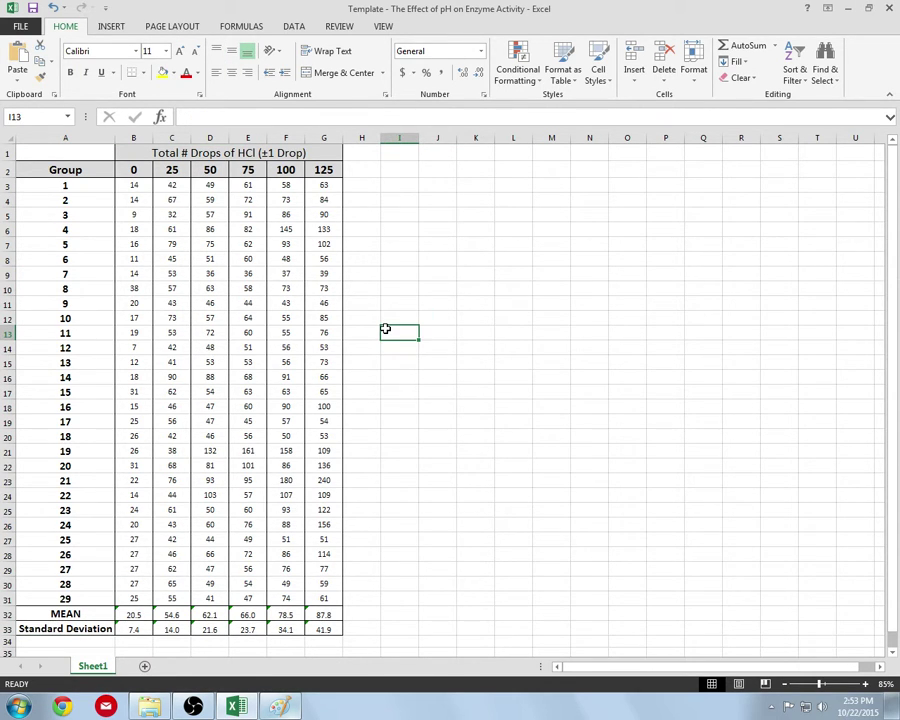
click(137, 170)
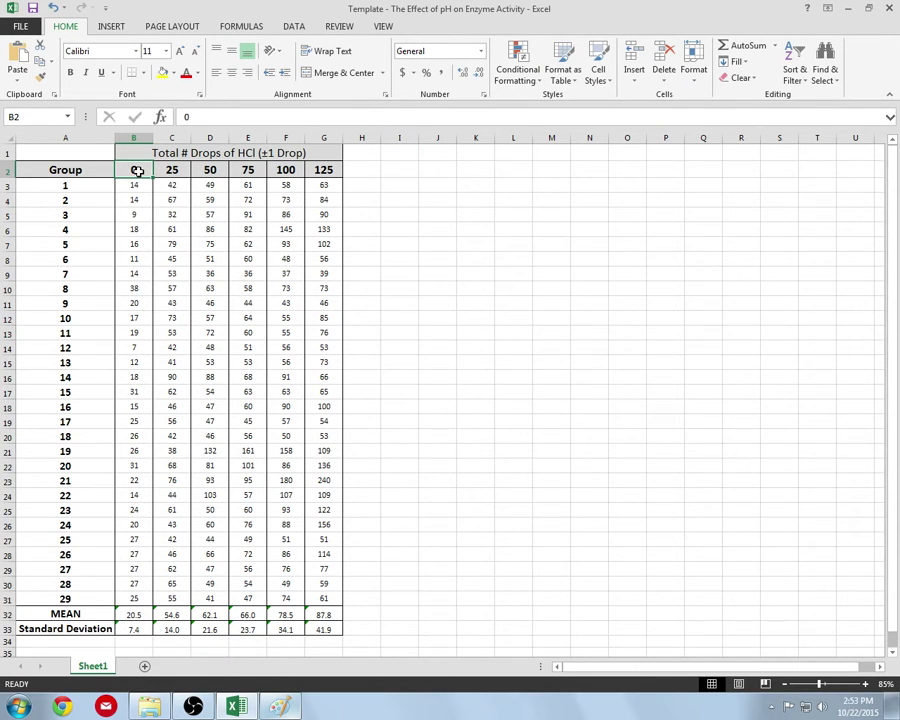
drag(144, 171, 324, 170)
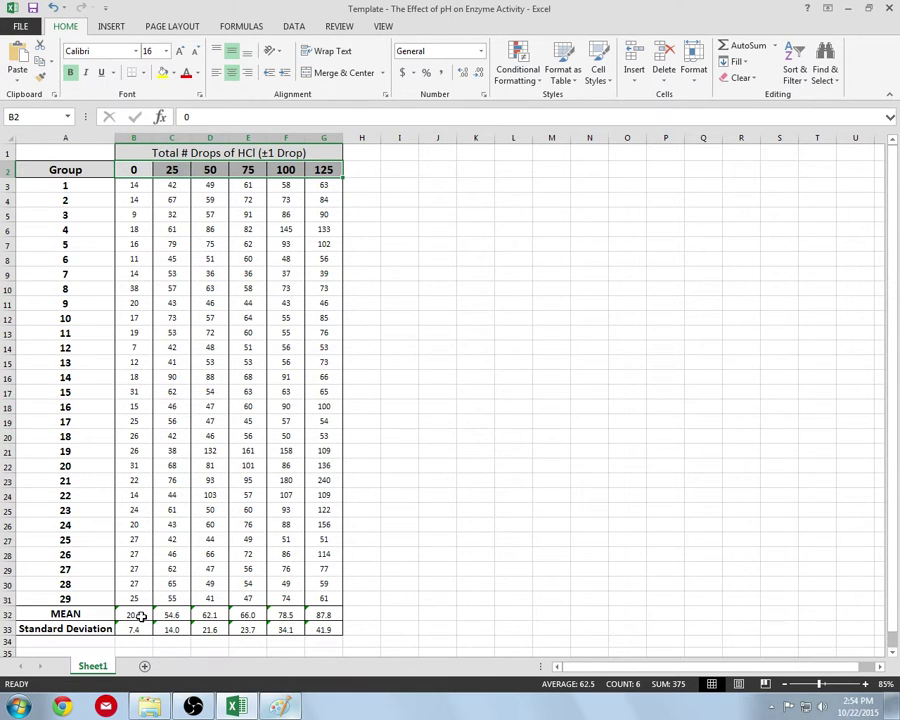
mouse_move(350, 177)
drag(137, 619, 342, 611)
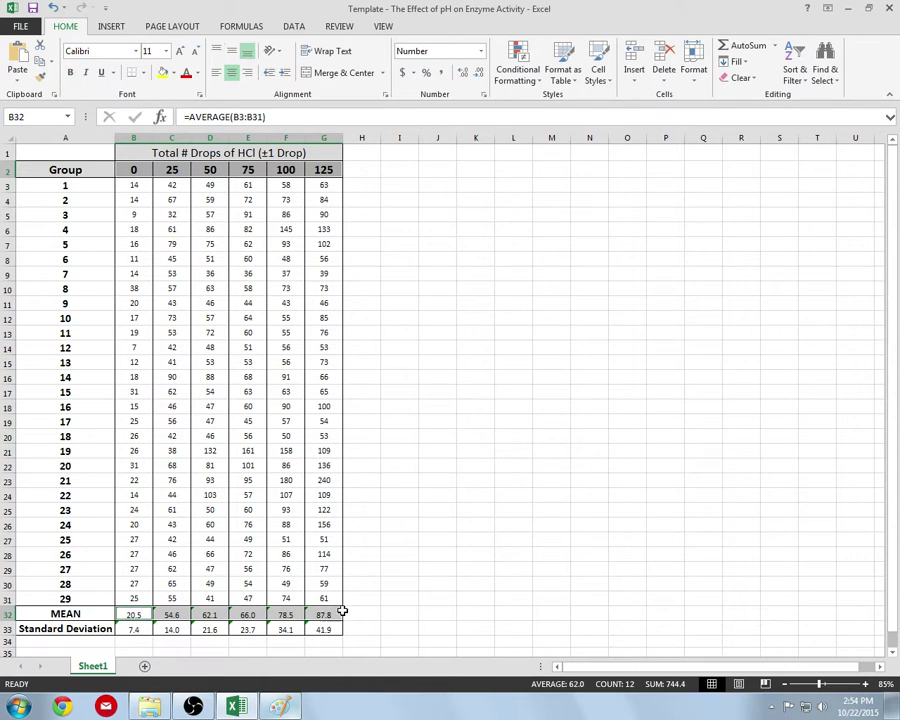
Insert a plain scatter chart of the means and size it beside the table.
click(112, 27)
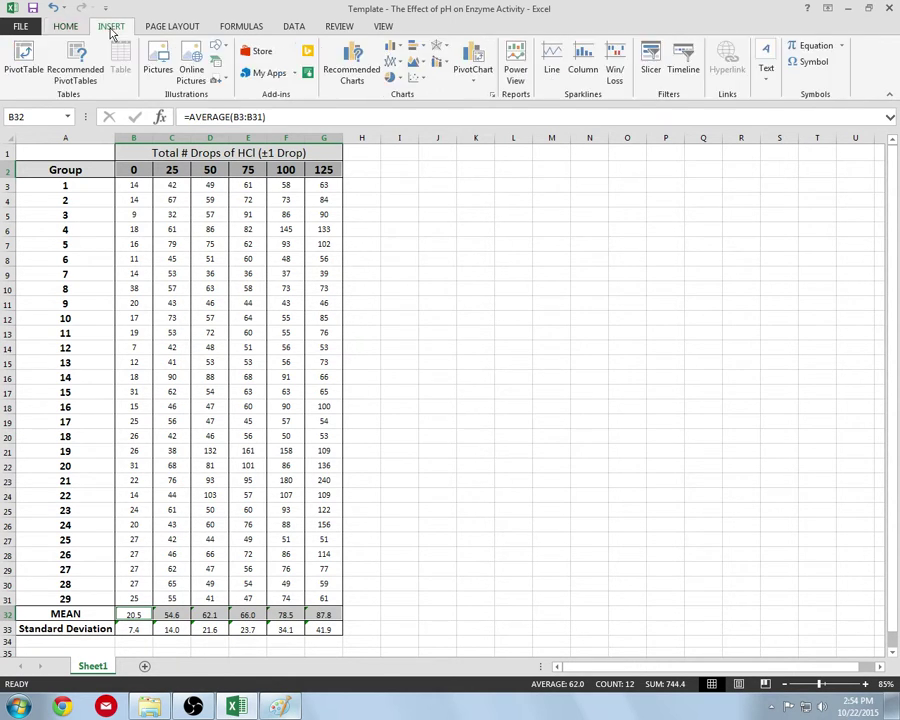
click(423, 80)
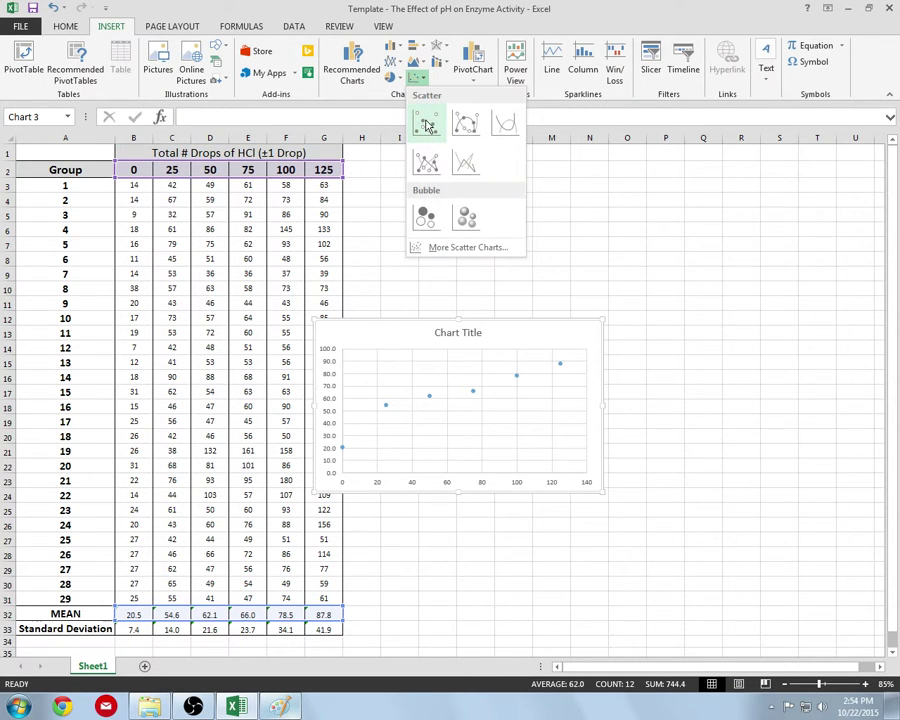
click(427, 125)
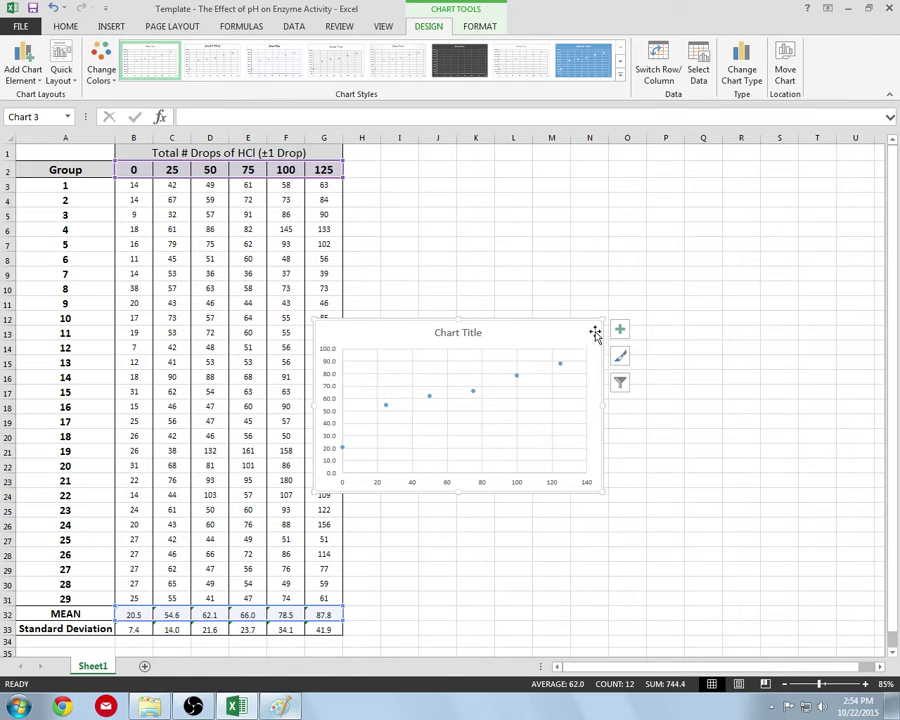
drag(595, 333, 646, 249)
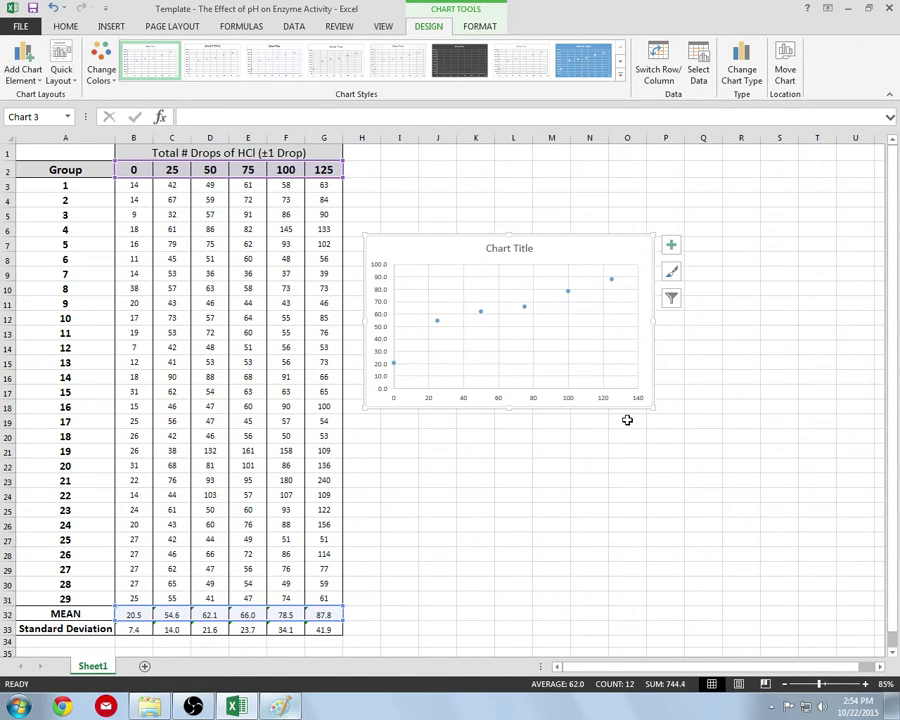
drag(652, 407, 689, 454)
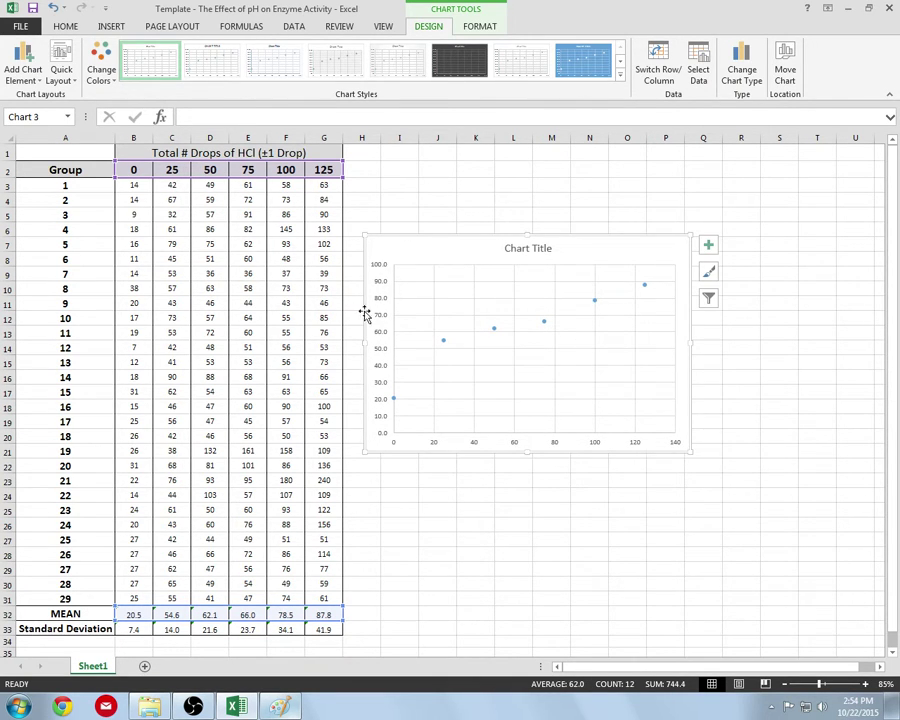
drag(399, 241, 378, 228)
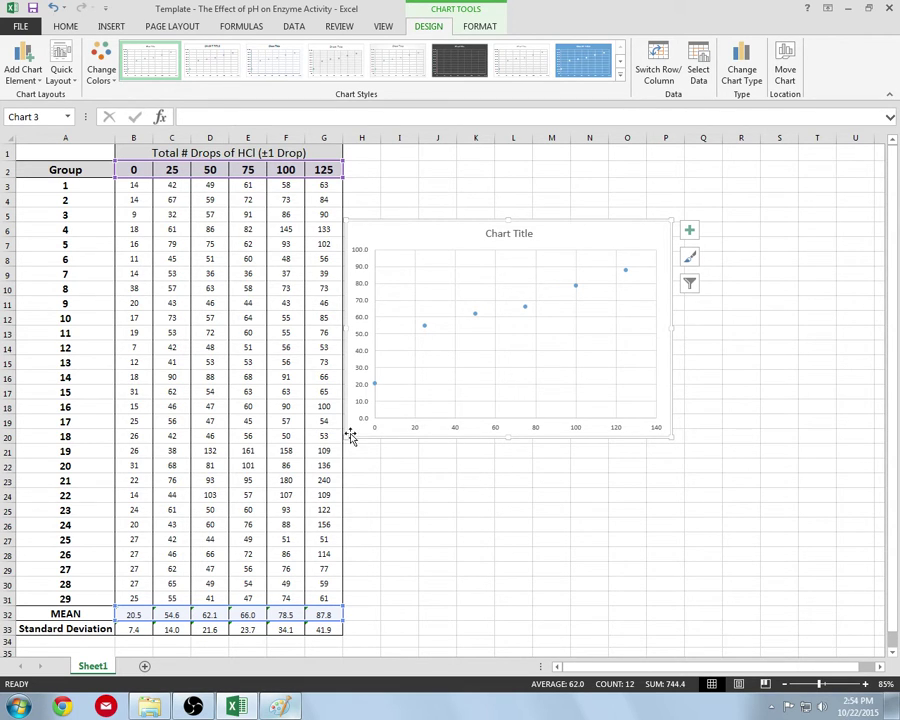
mouse_move(346, 436)
mouse_down()
mouse_move(477, 302)
mouse_move(352, 402)
mouse_move(346, 418)
mouse_up()
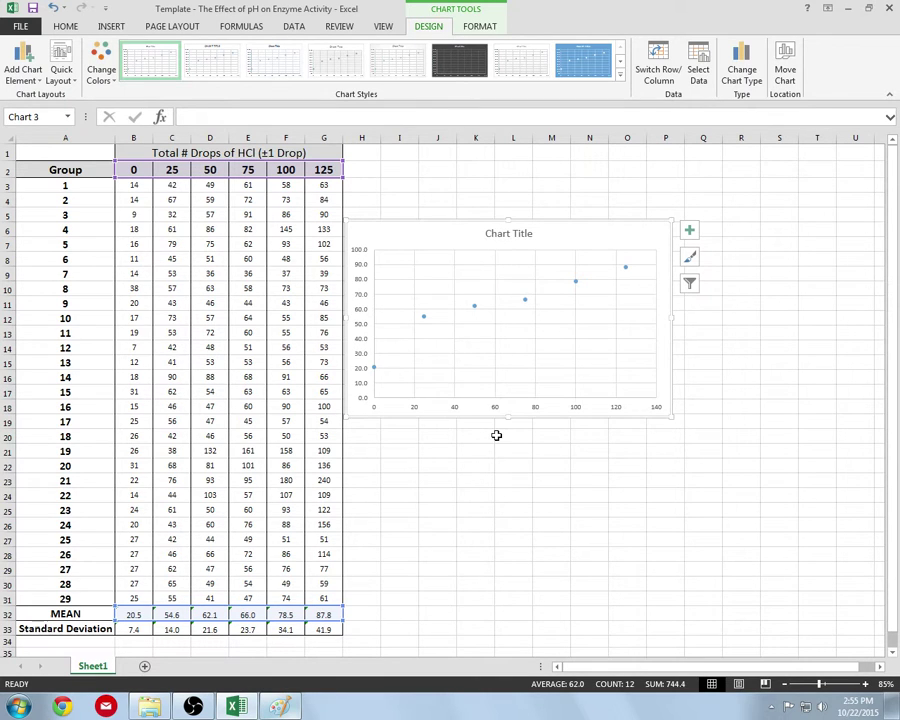
Replace the 'Chart Title' placeholder with the text 'bfkanciancieijinvirnaievrwa'.
click(542, 466)
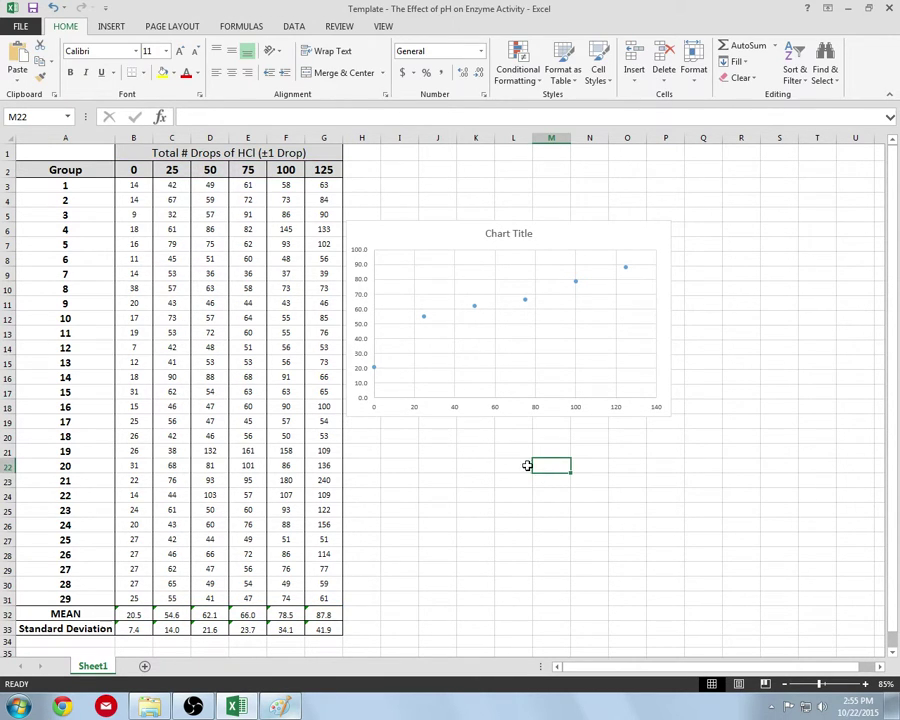
click(474, 436)
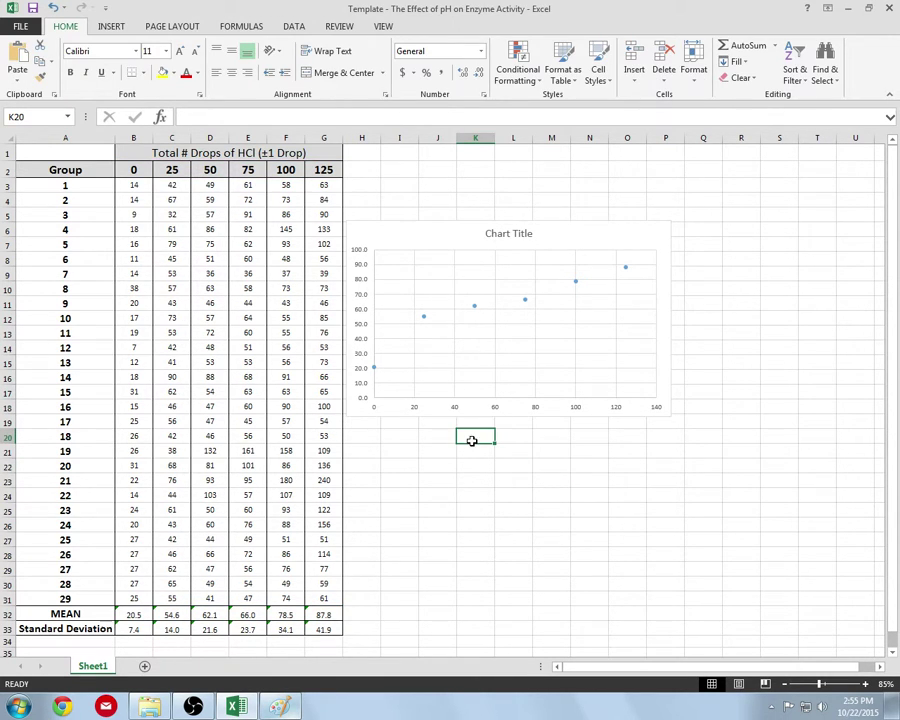
click(516, 234)
click(513, 234)
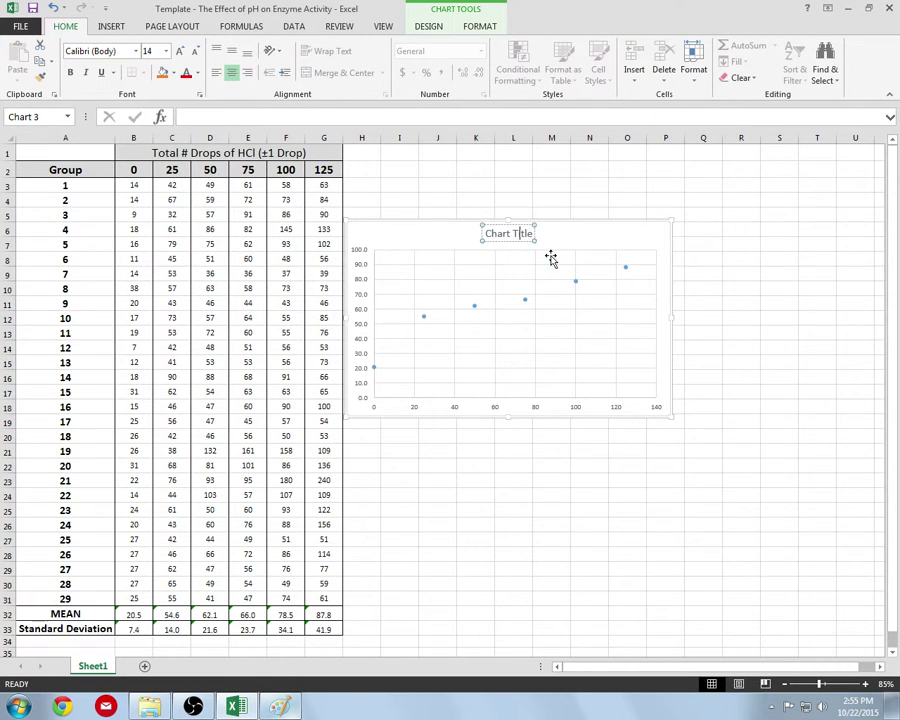
key(ctrl+a)
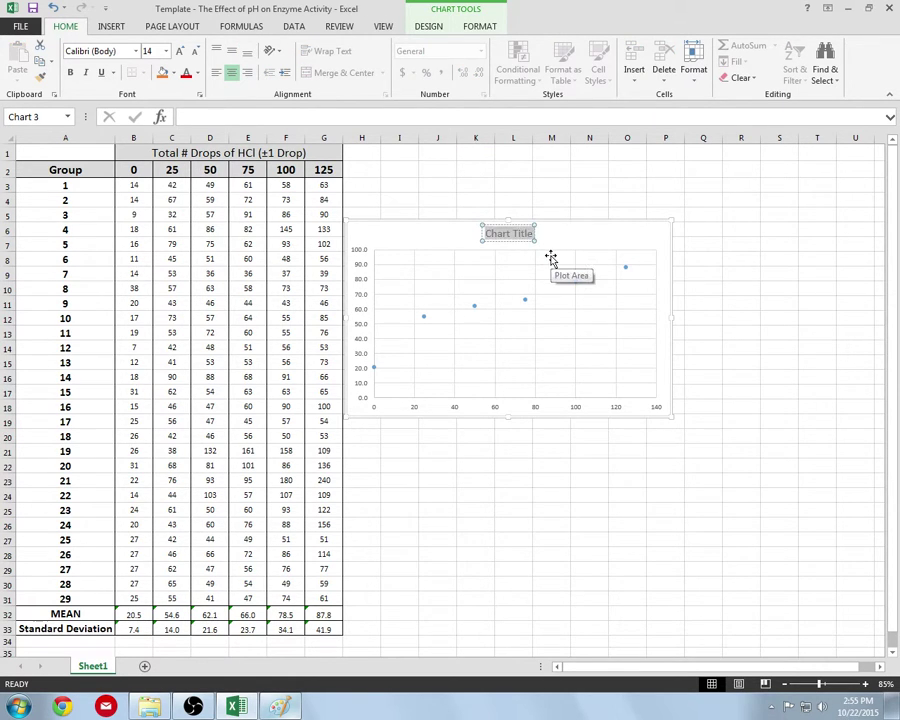
click(502, 224)
click(405, 117)
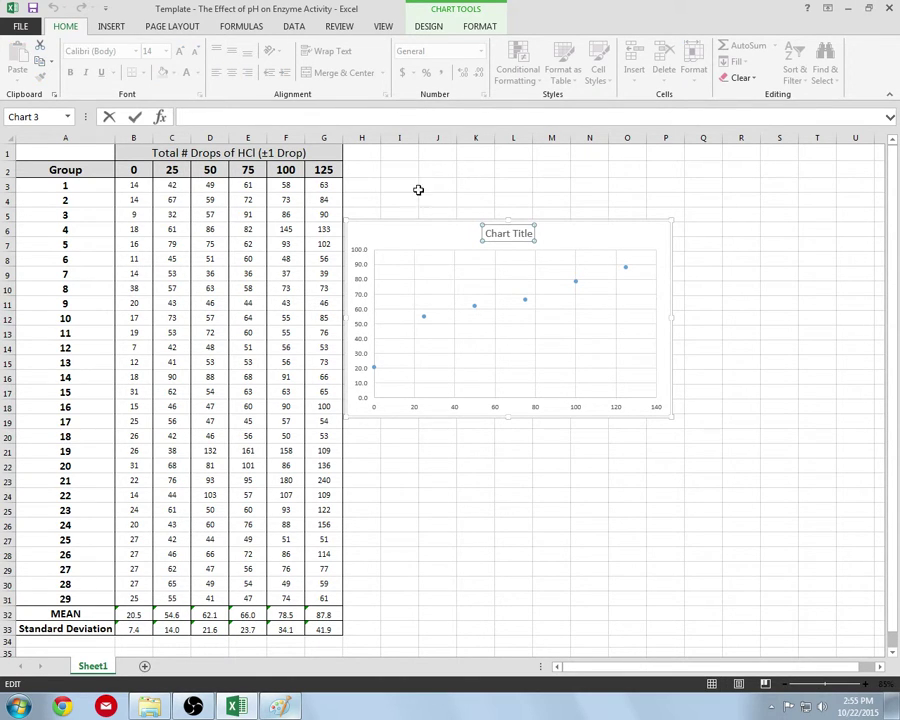
key(Escape)
triple_click(518, 235)
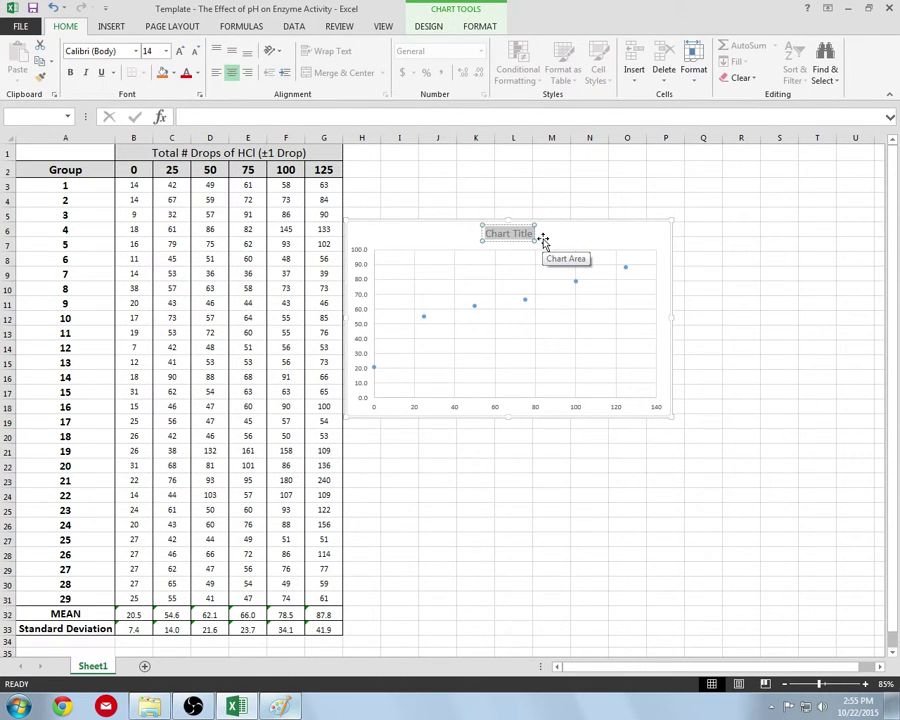
text(bfkanciancieijinvirnaievrwa)
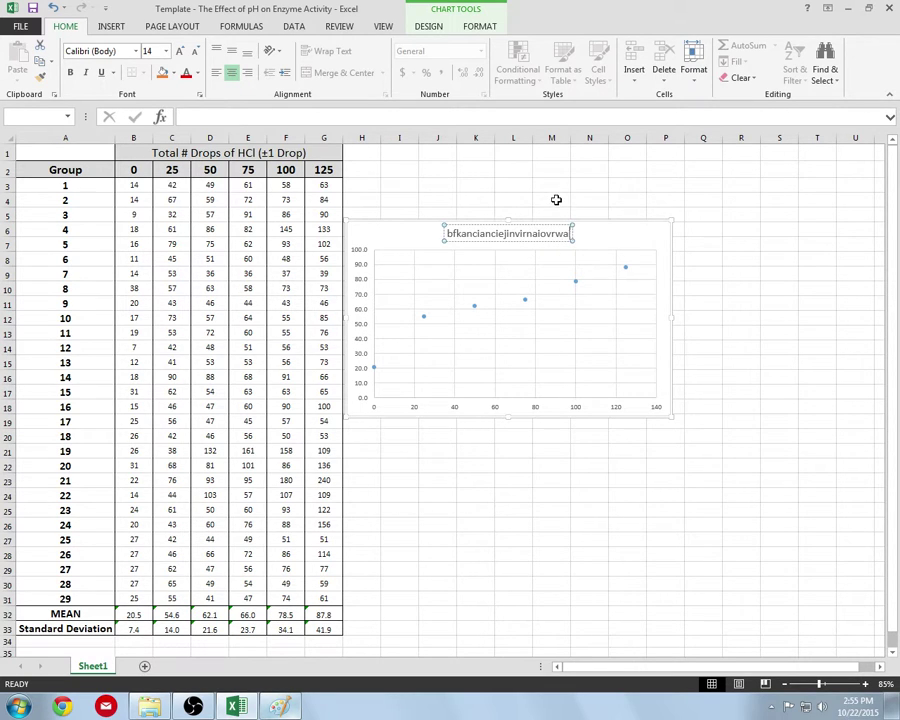
click(556, 200)
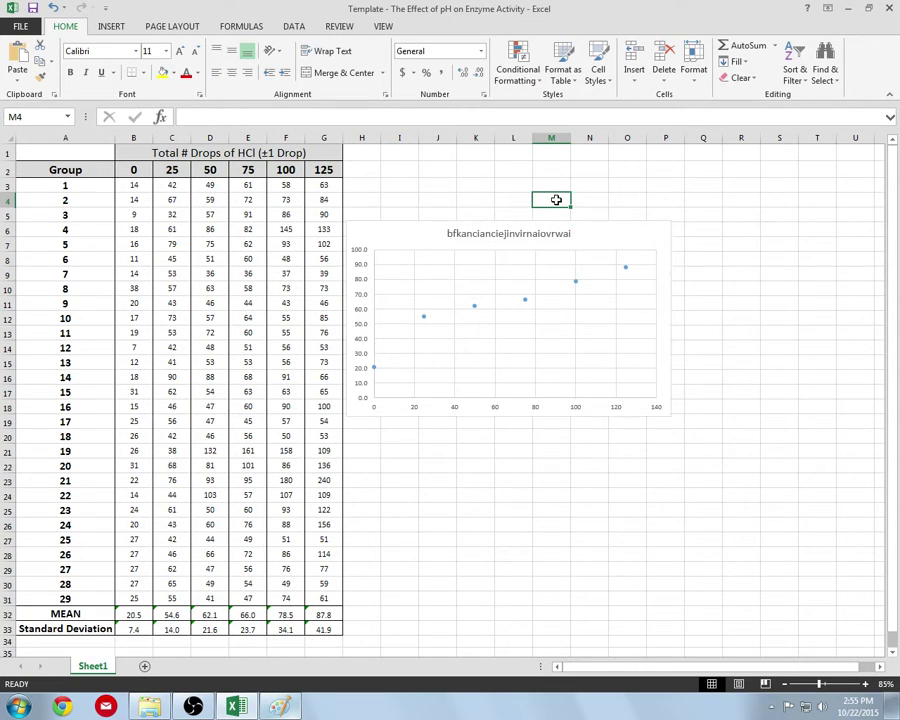
Add axis titles and remove gridlines through the chart's Chart Elements list.
click(550, 411)
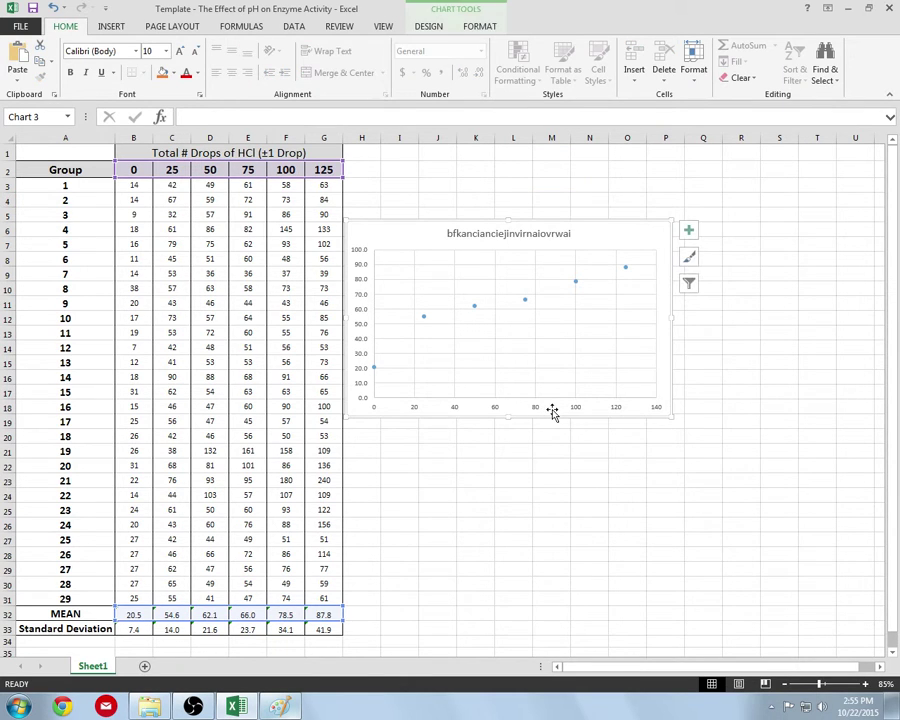
click(684, 231)
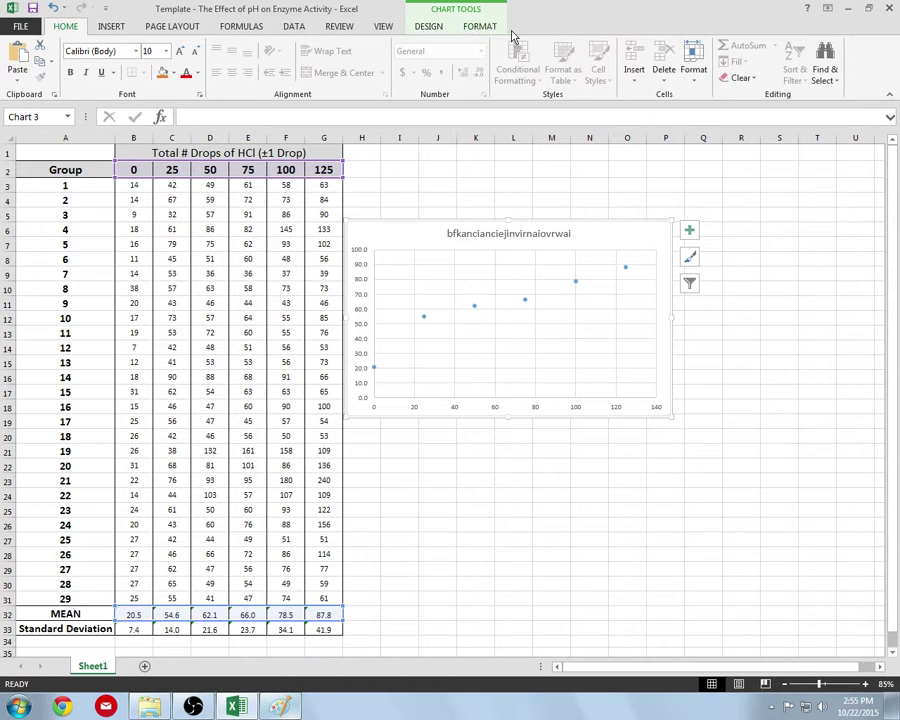
click(690, 231)
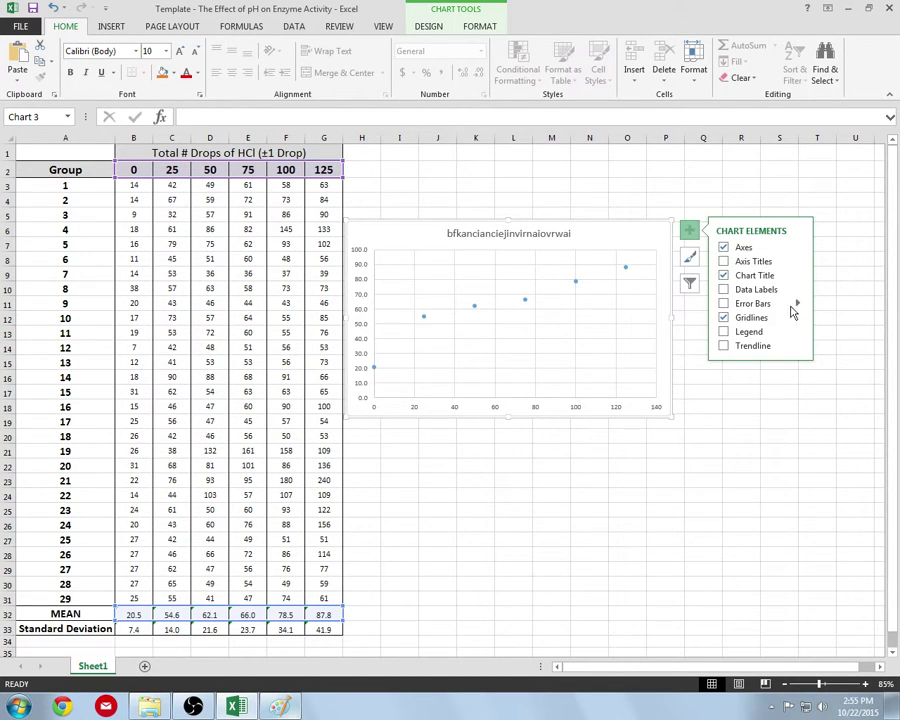
click(724, 262)
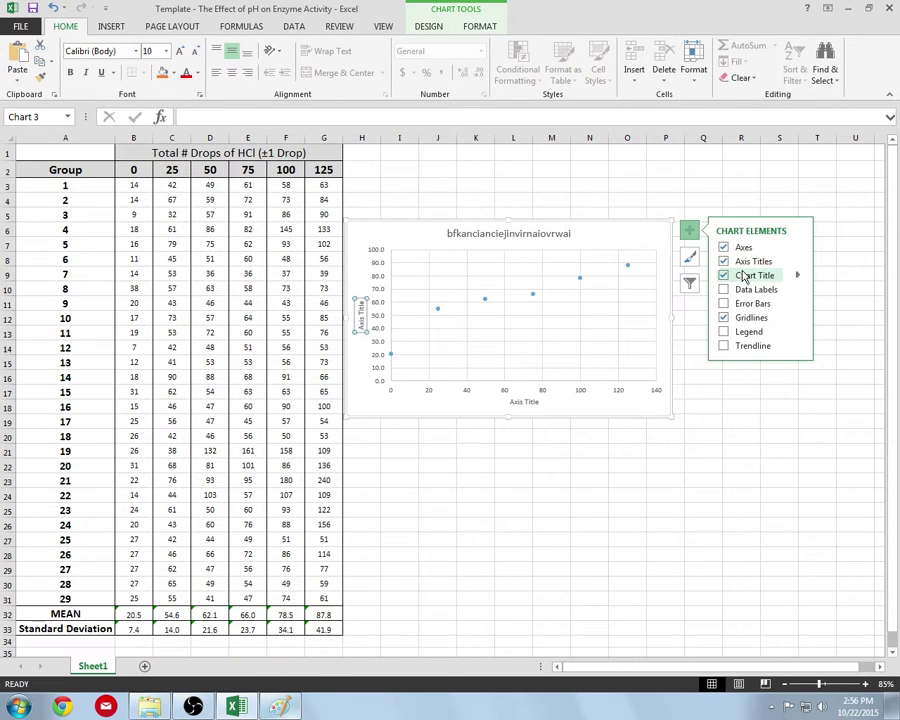
click(725, 319)
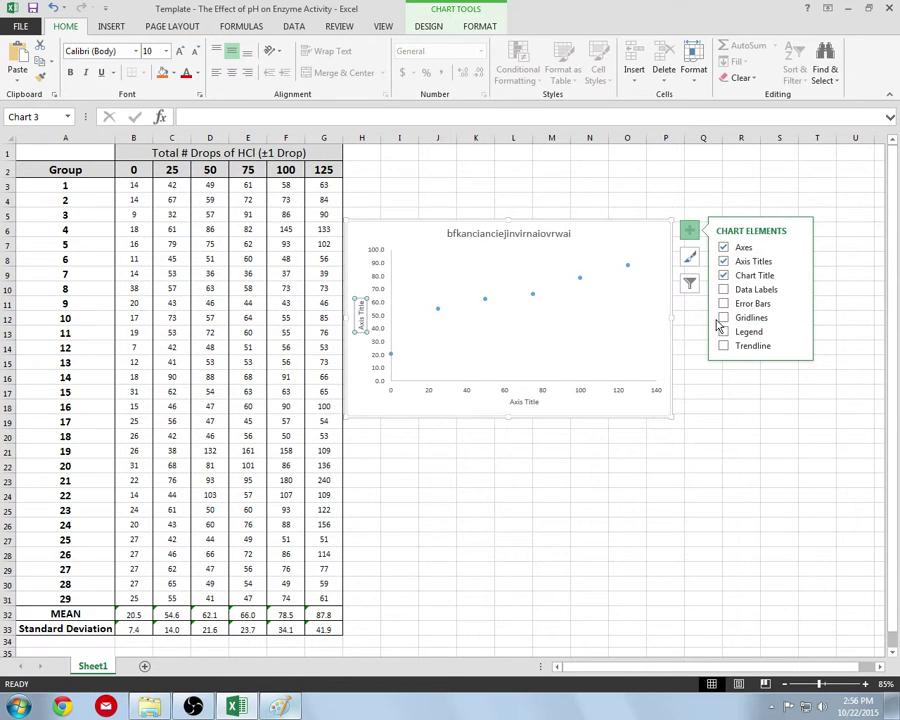
click(720, 405)
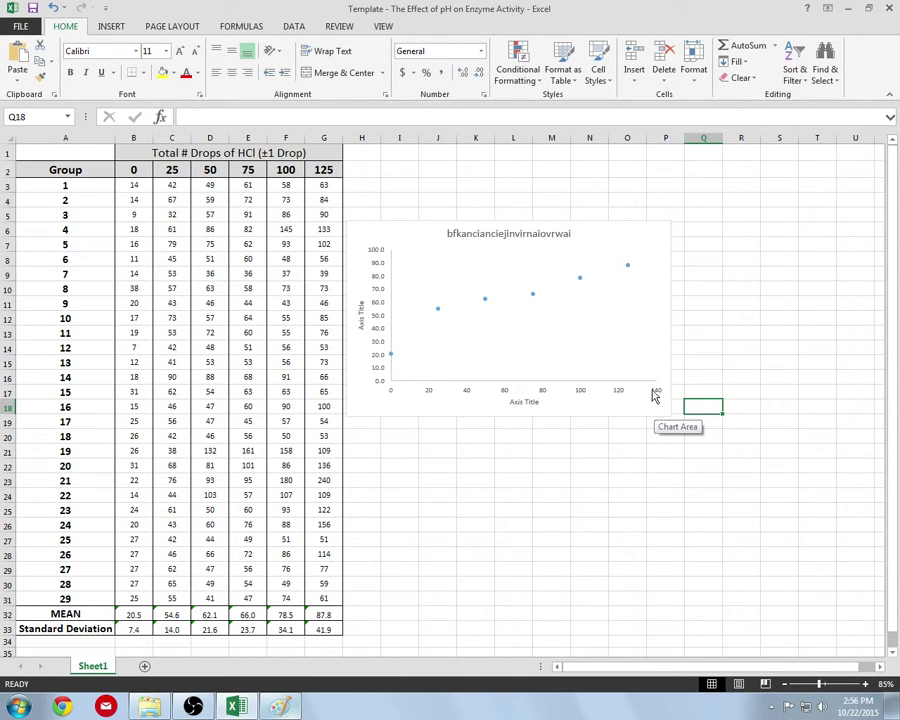
Title the axes '# Drops of HCl' (horizontal) and 'Time for Disc to Rise (s)' (vertical).
click(530, 401)
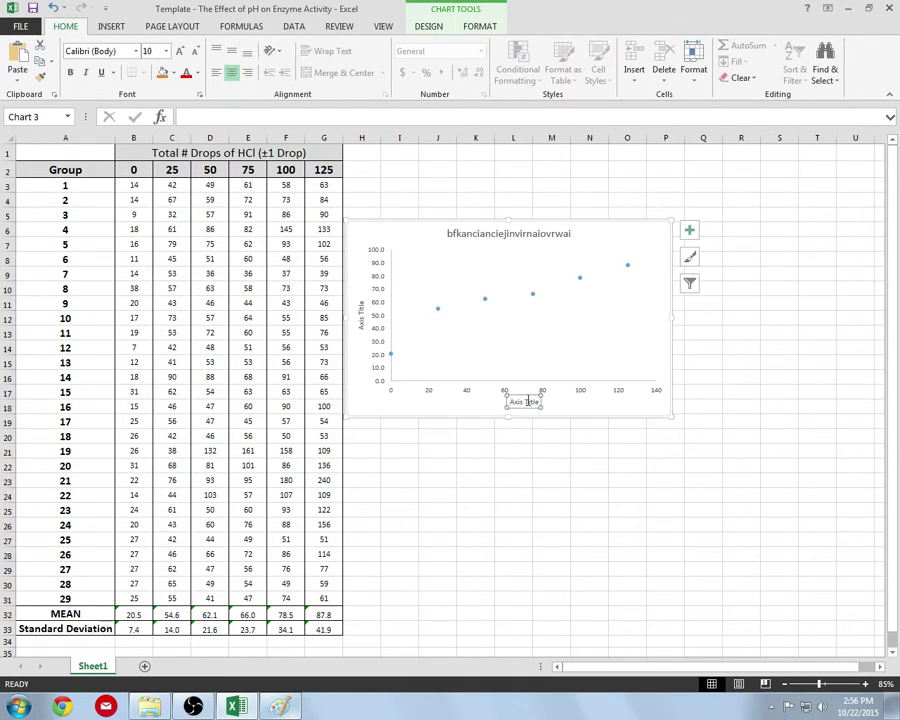
click(528, 401)
triple_click(528, 401)
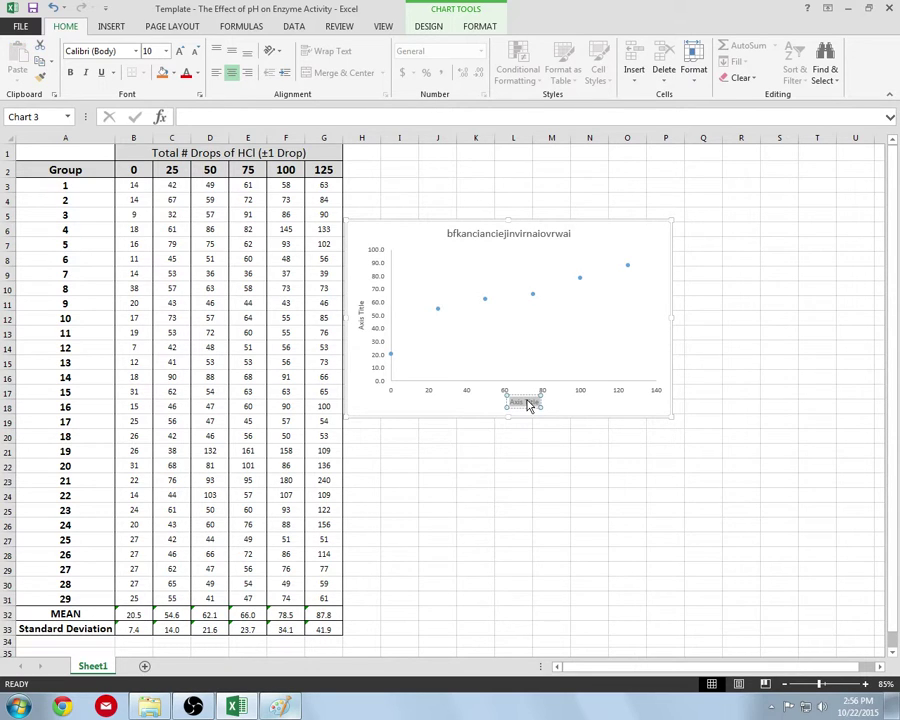
text(# Drops of HCl)
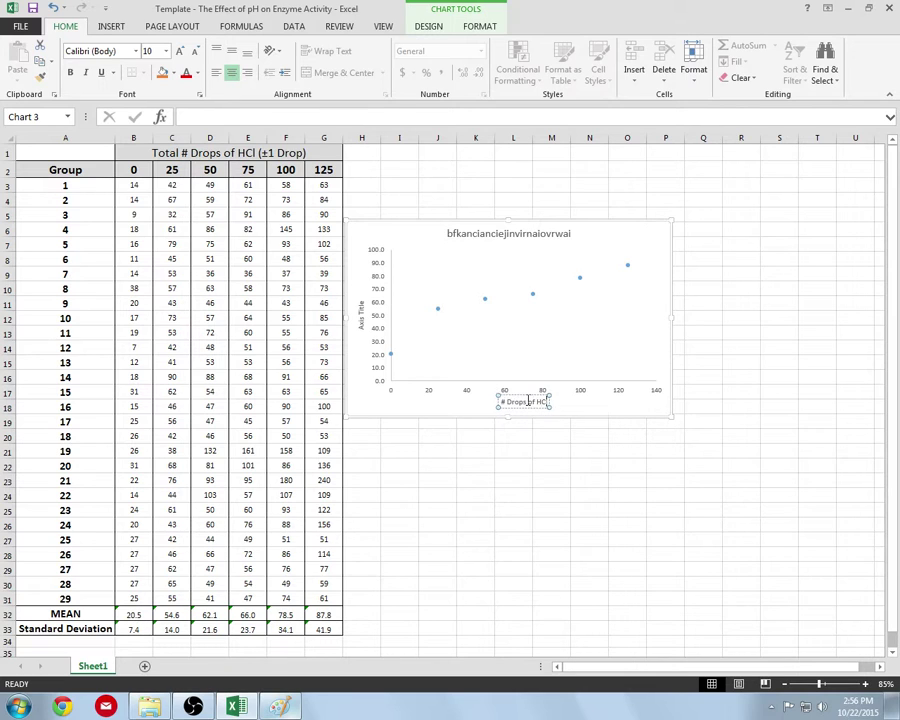
click(517, 462)
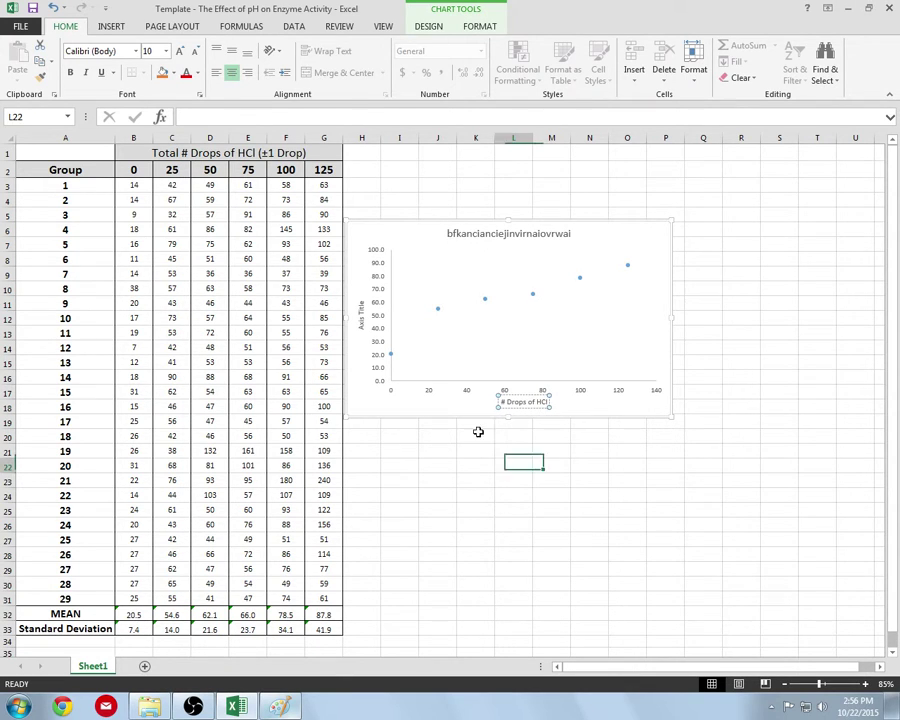
click(358, 310)
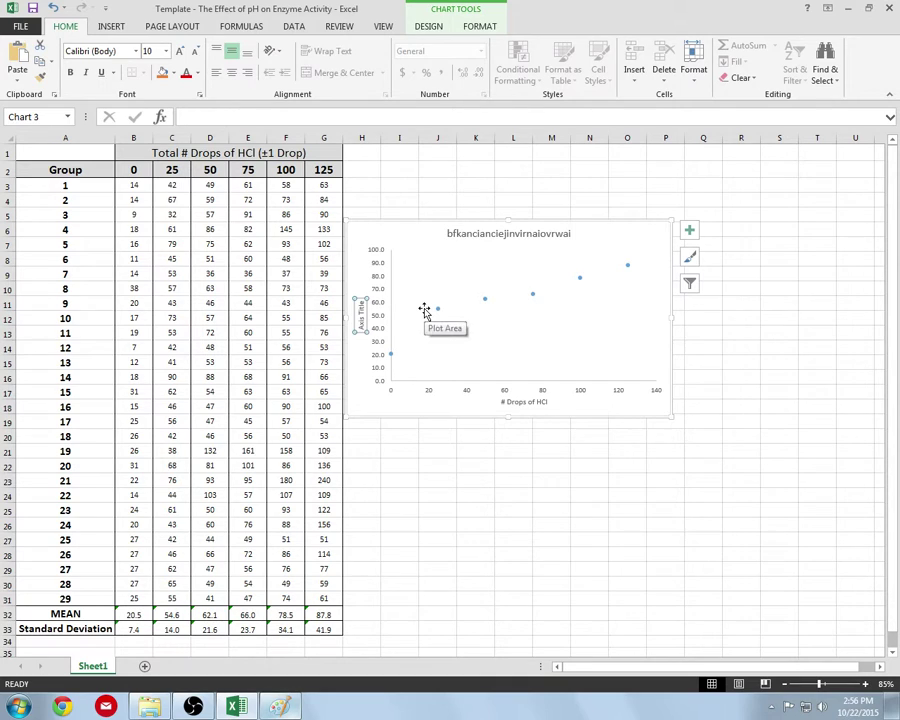
triple_click(362, 308)
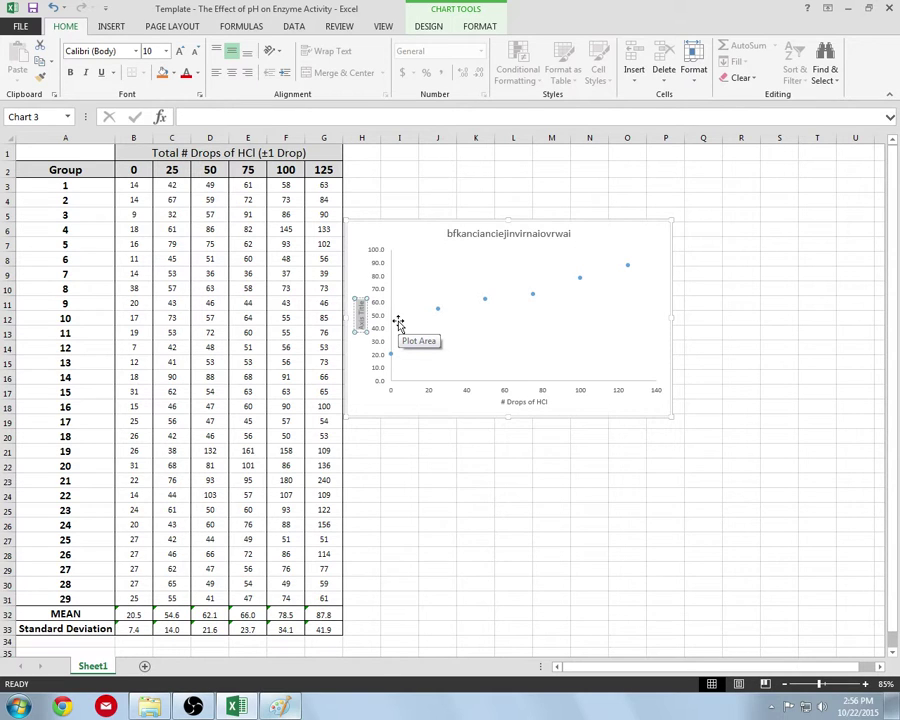
text(Time for Disc to Rise)
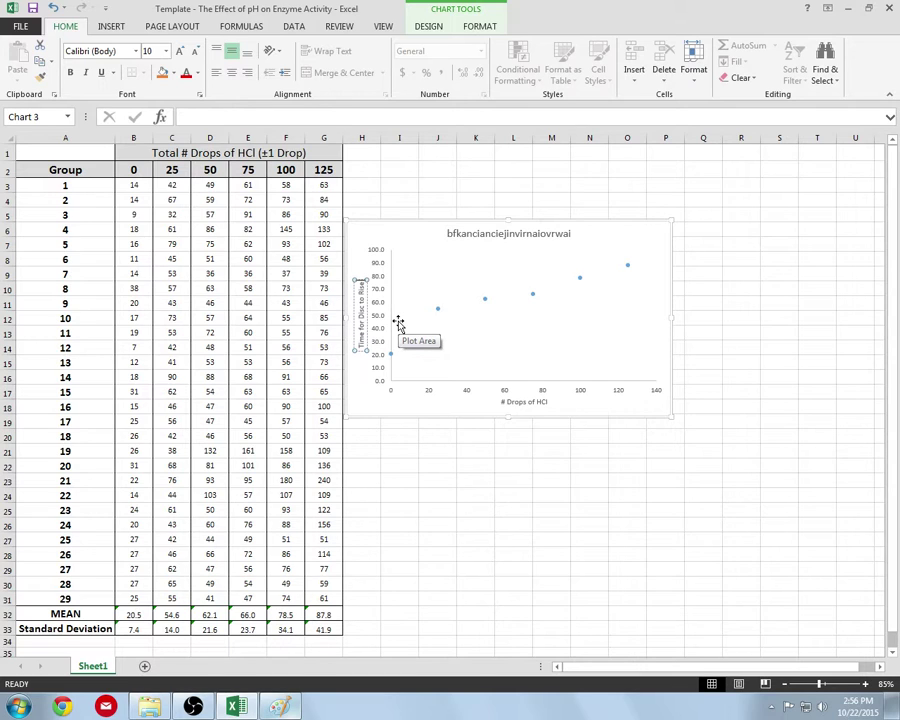
text((s)
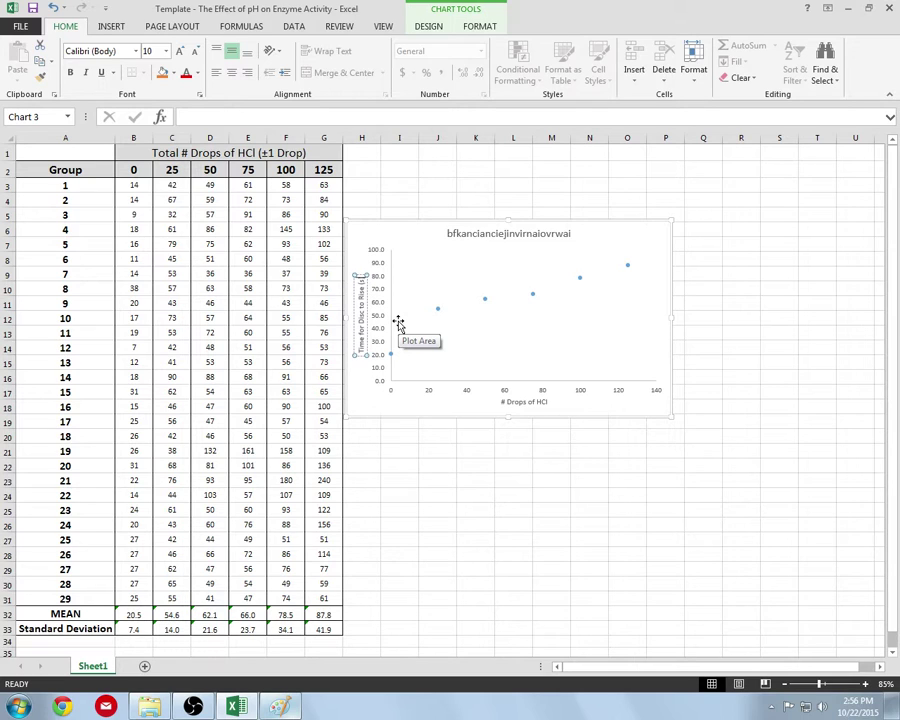
click(773, 286)
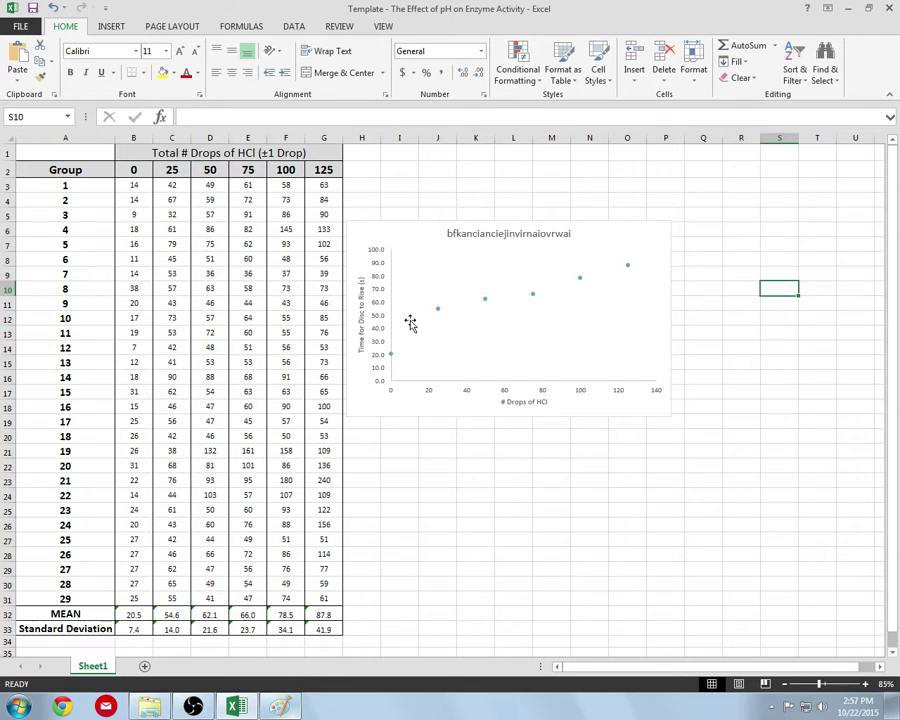
Format the horizontal axis with maximum 125 and major unit 25.
click(431, 393)
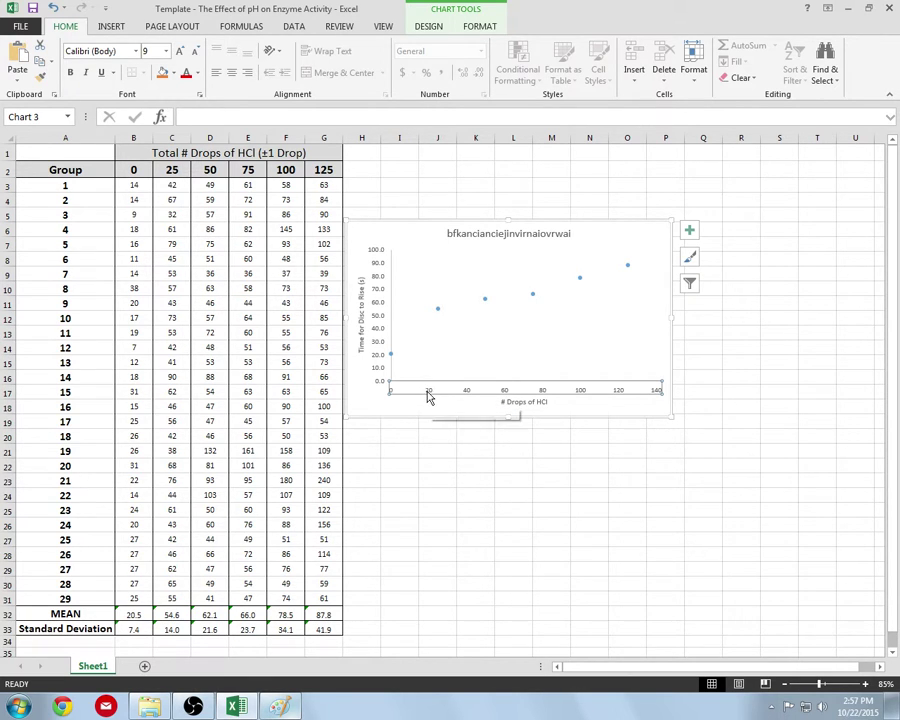
right_click(428, 390)
right_click(428, 389)
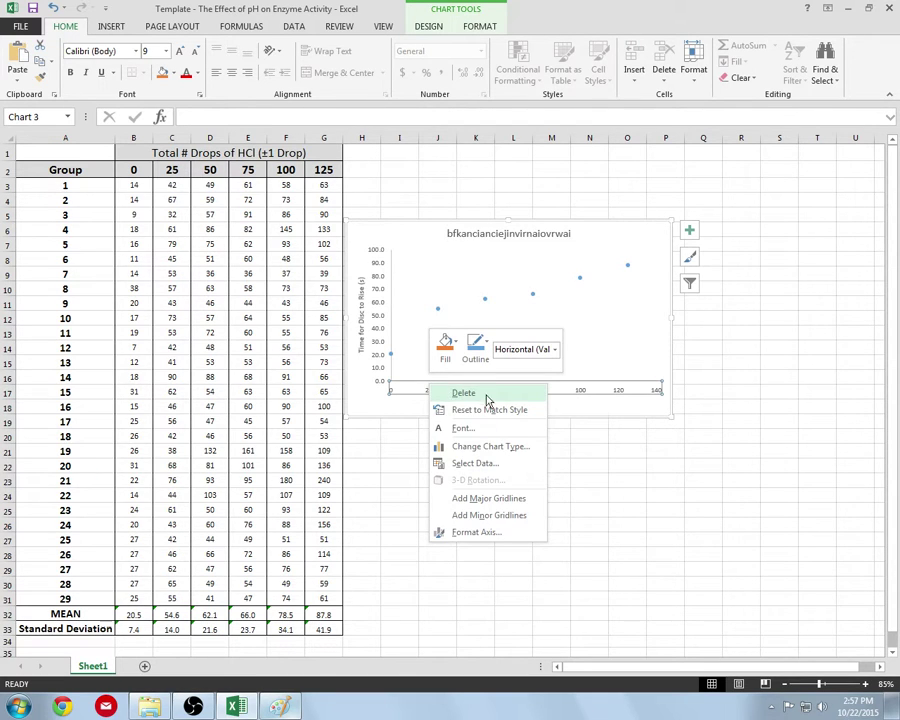
click(500, 538)
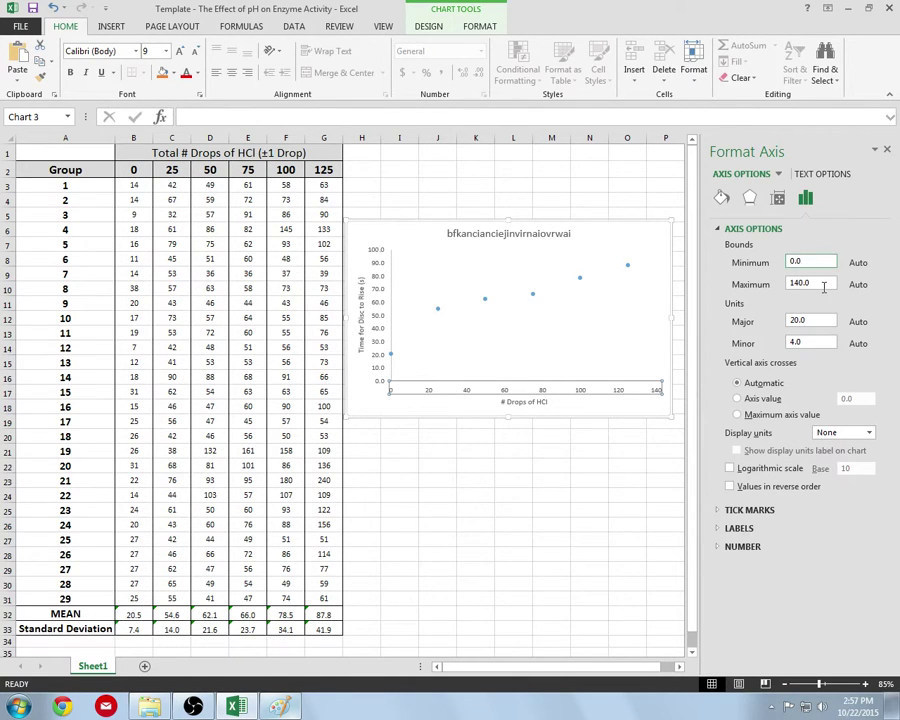
double_click(824, 285)
text(125)
click(815, 320)
drag(815, 320, 760, 330)
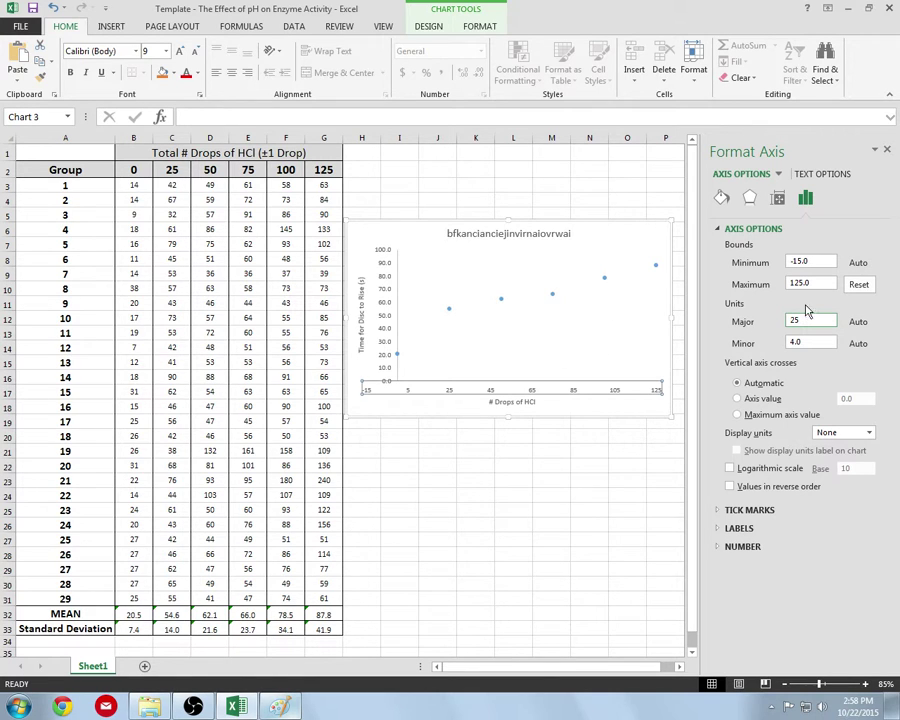
click(886, 149)
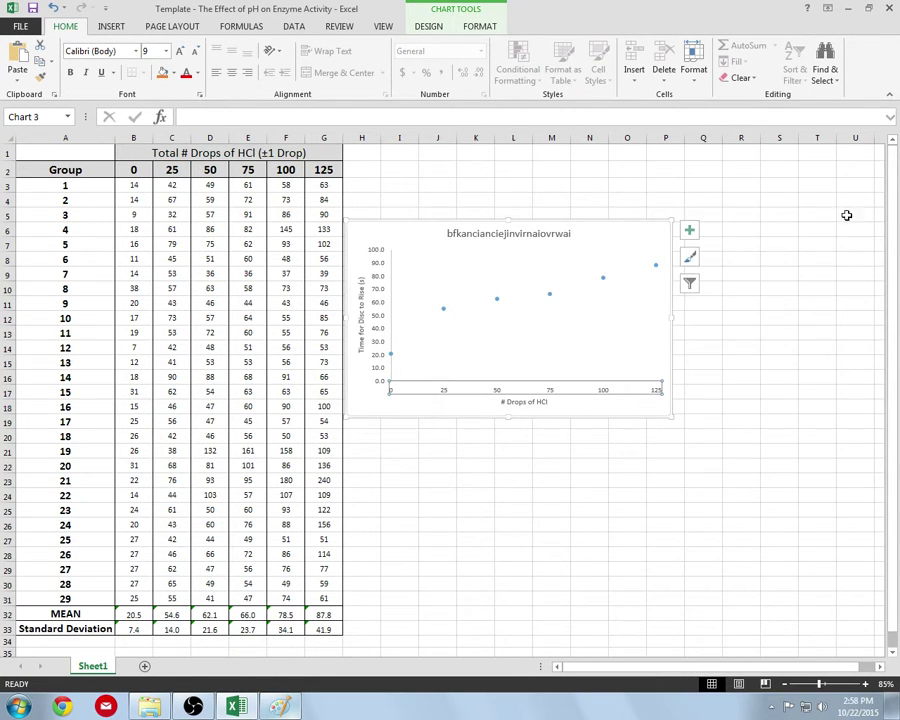
Reselect the scatter chart and show its Chart Elements list.
click(779, 392)
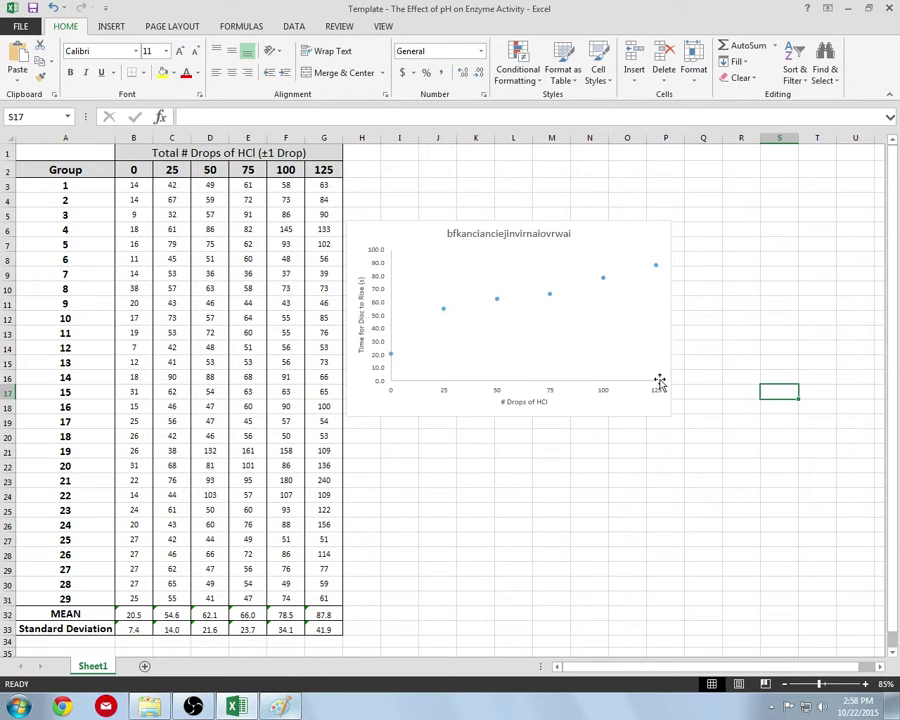
click(568, 443)
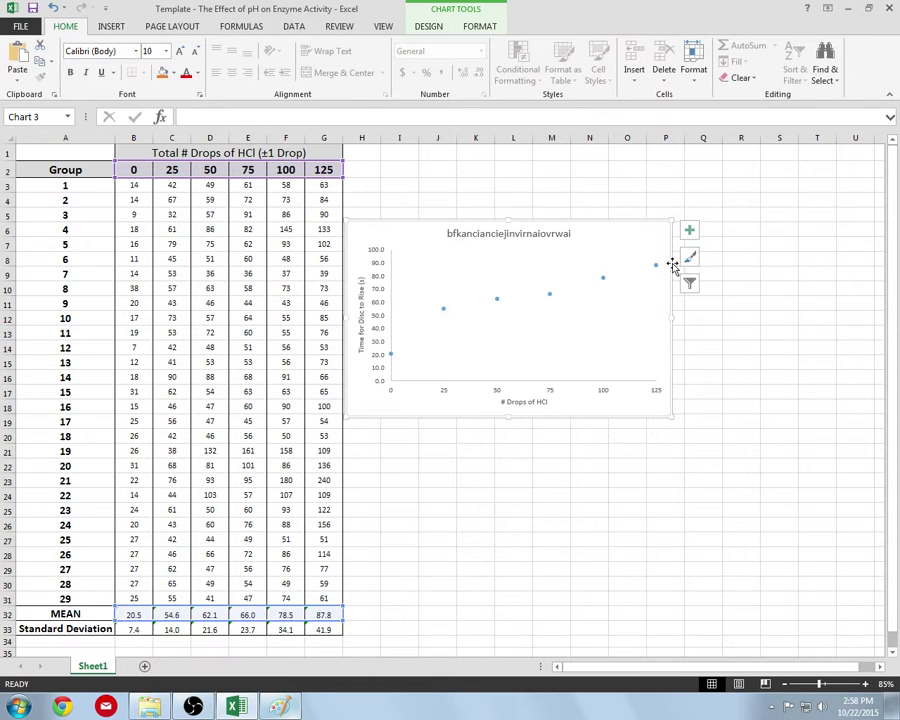
click(689, 230)
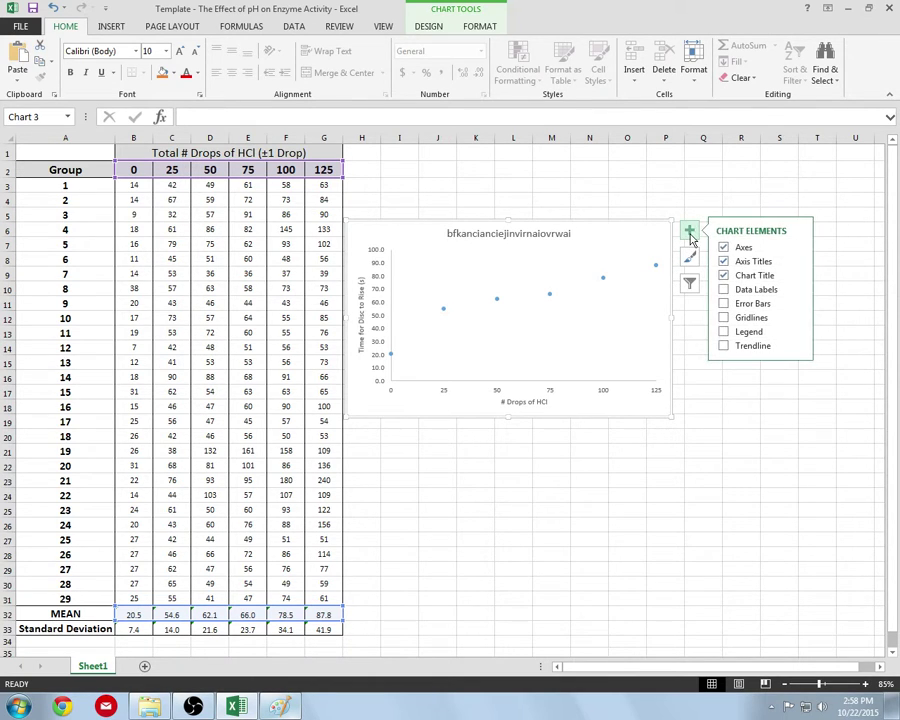
Add error bars to the mean series, set the error amount to Custom, and open Specify Value.
click(800, 305)
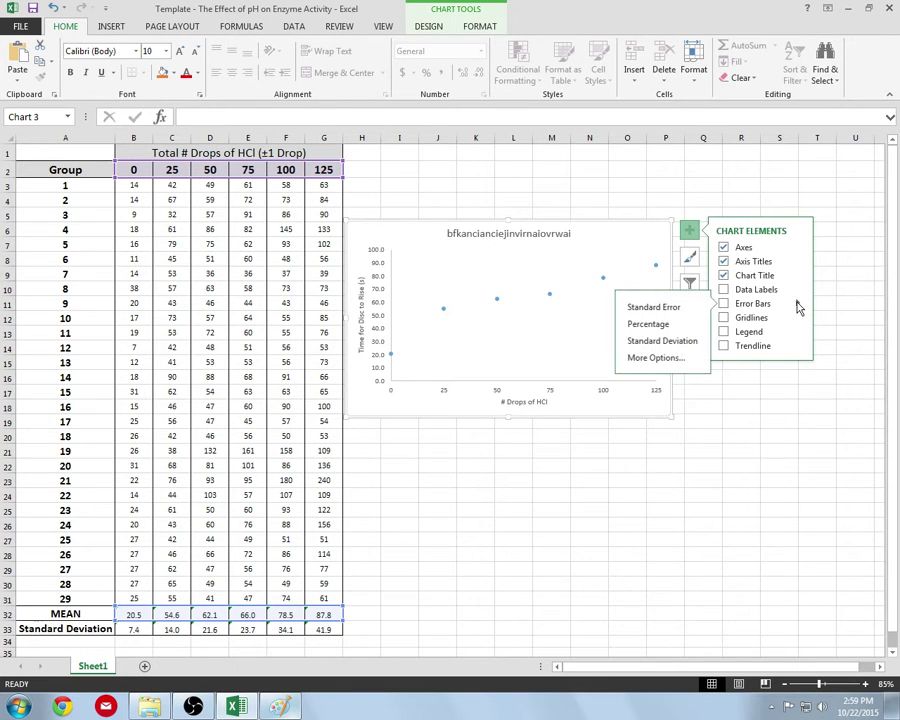
click(672, 357)
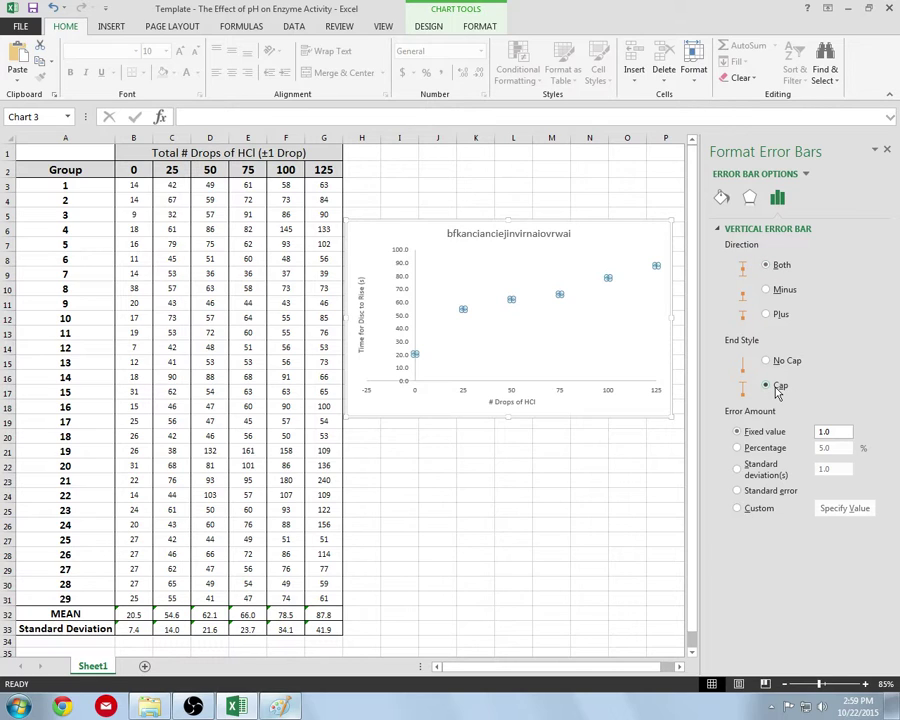
click(754, 514)
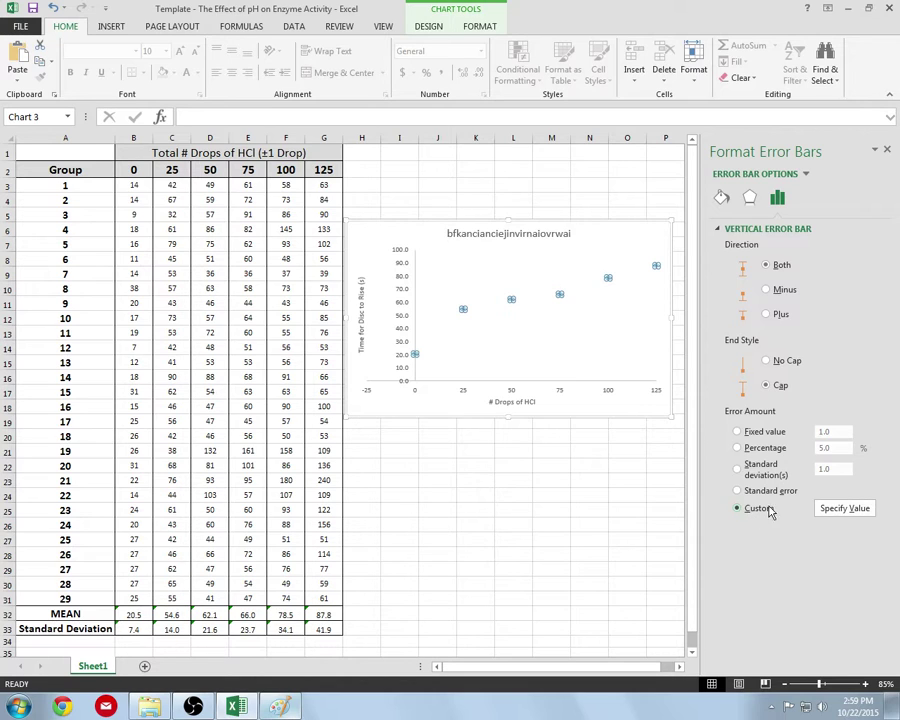
click(838, 512)
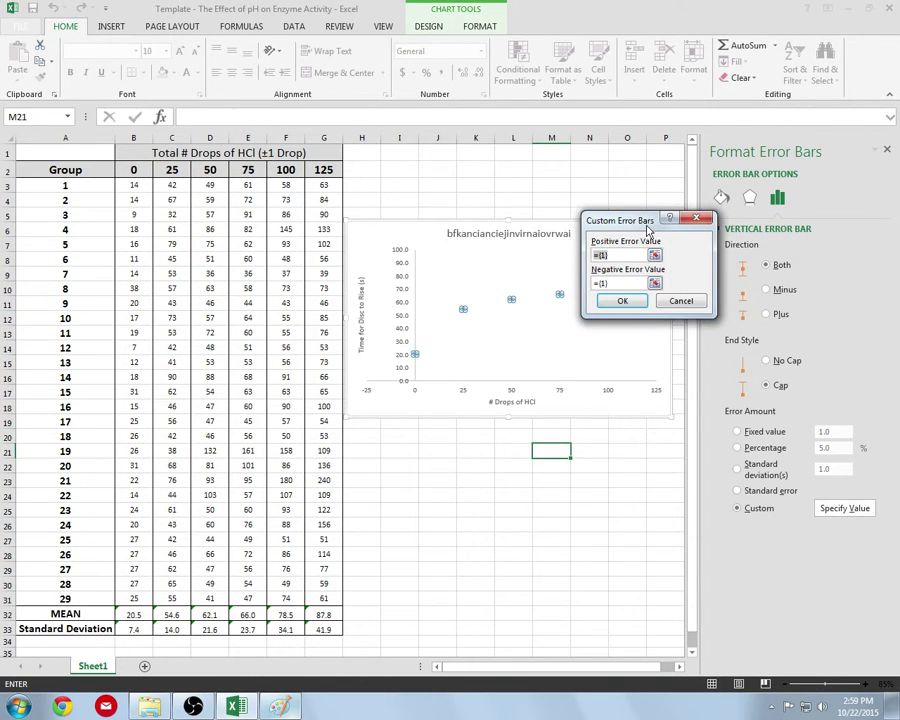
drag(647, 231, 515, 435)
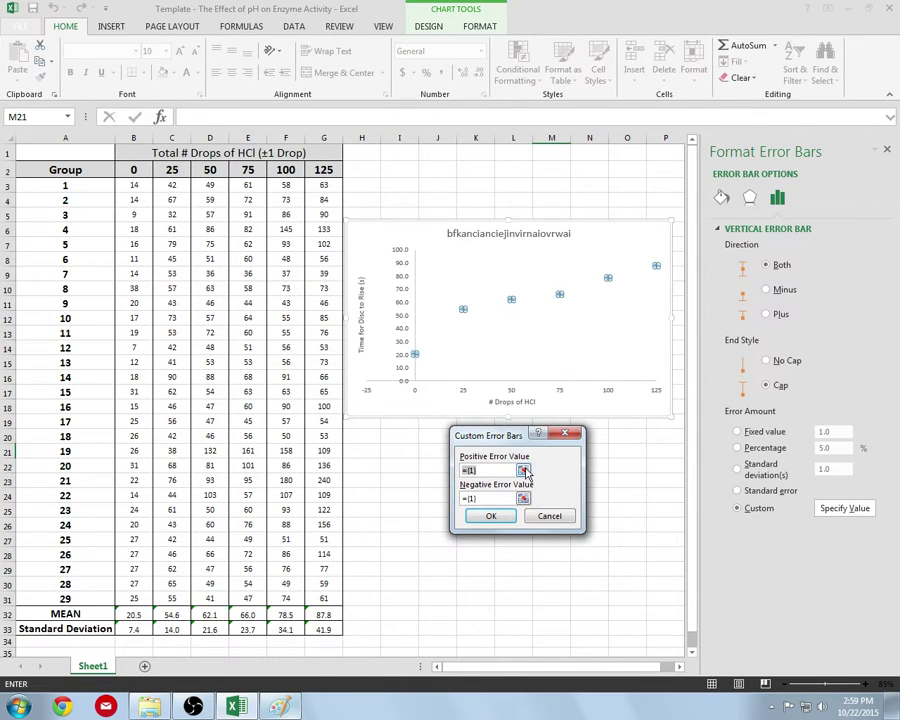
Set both positive and negative error values to =Sheet1!$B$33:$G$33 and apply.
click(523, 470)
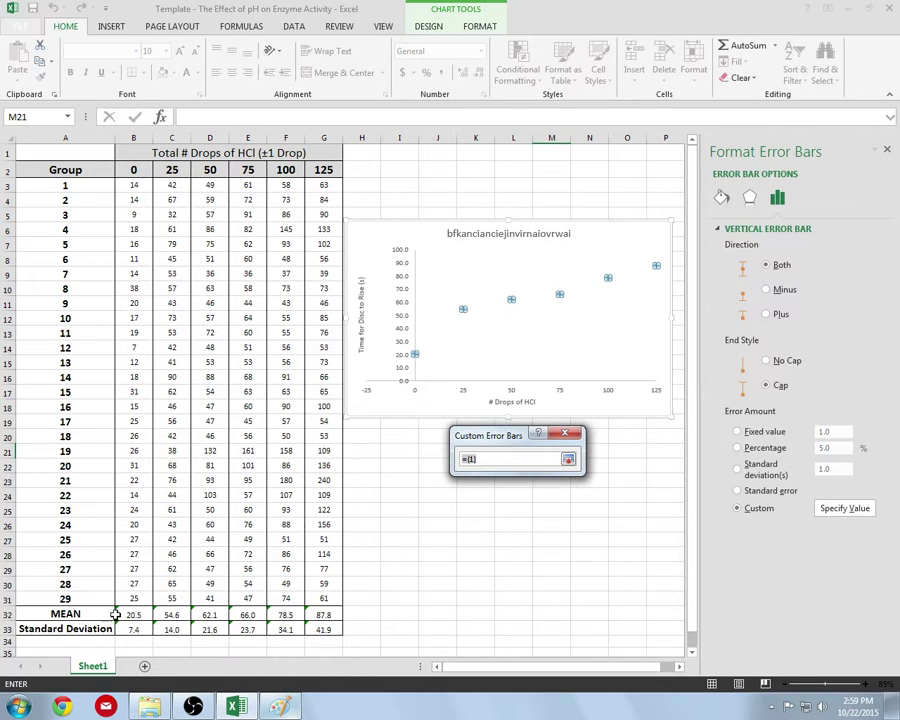
drag(143, 629, 323, 629)
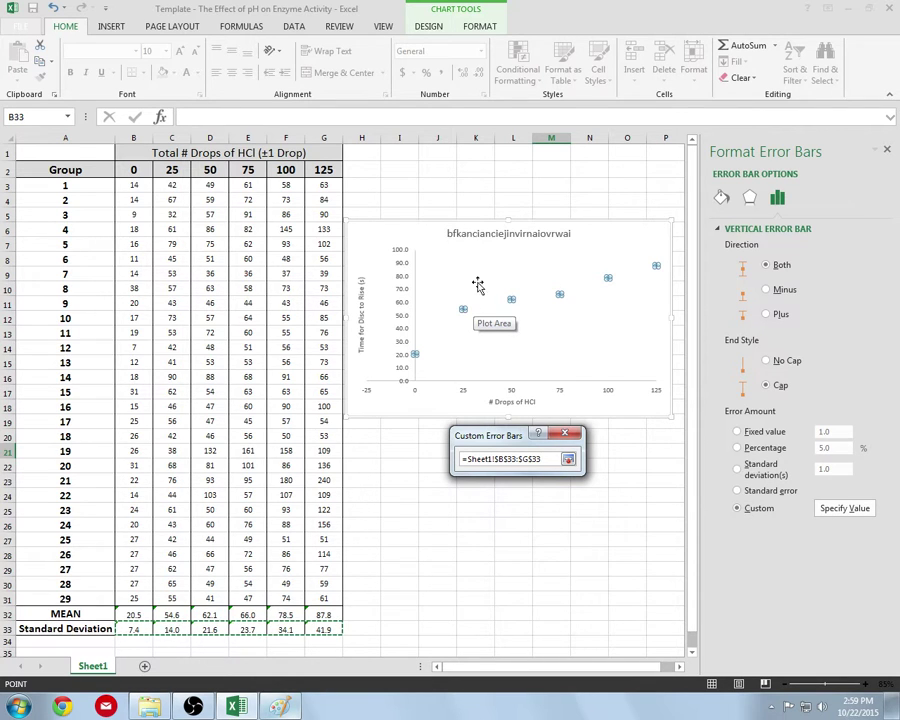
click(568, 460)
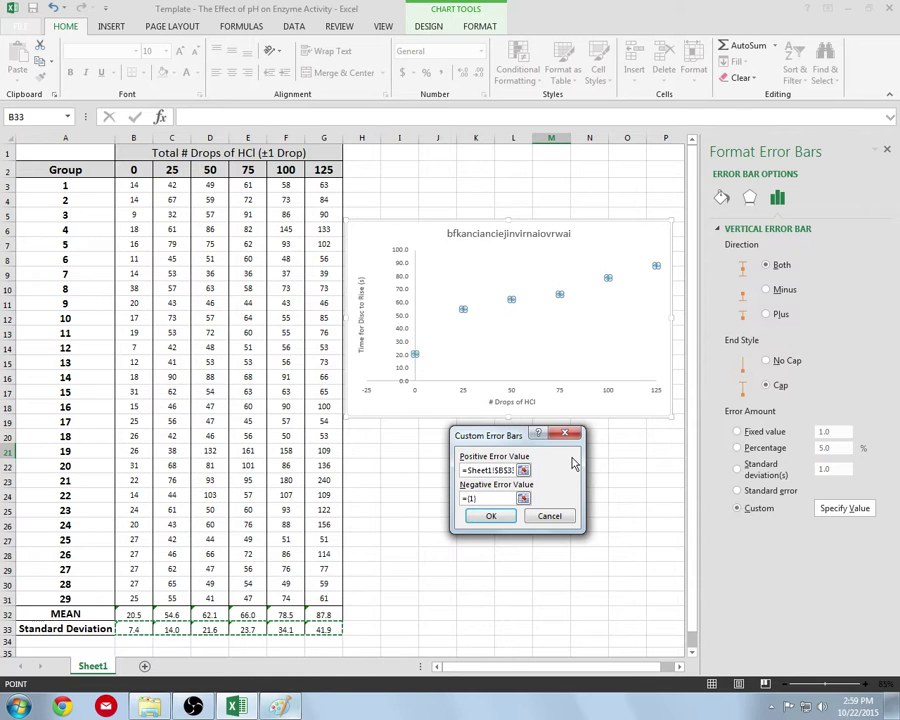
click(522, 499)
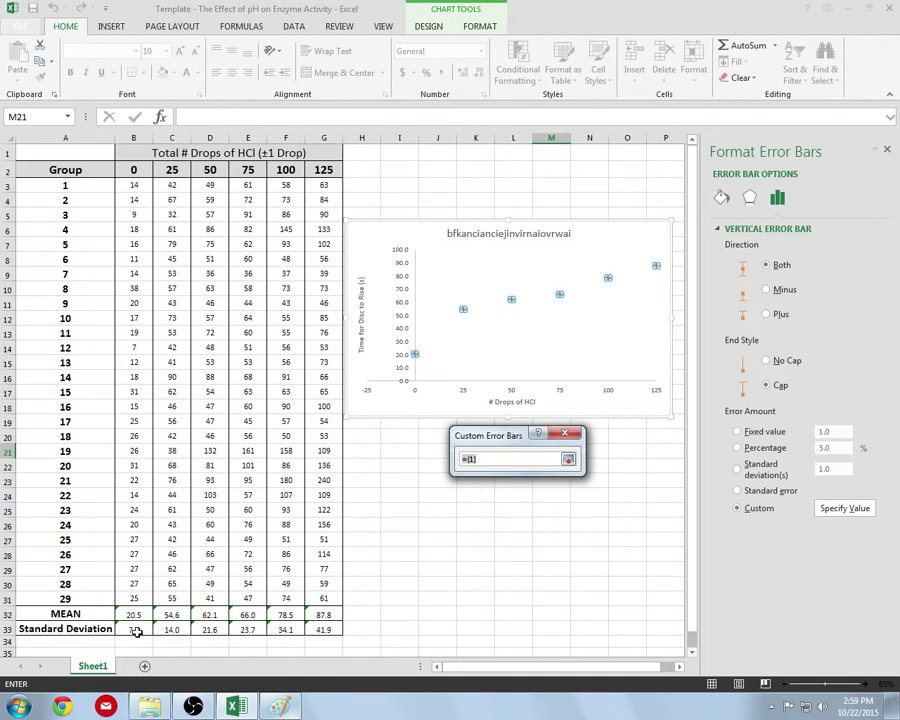
drag(136, 632, 160, 630)
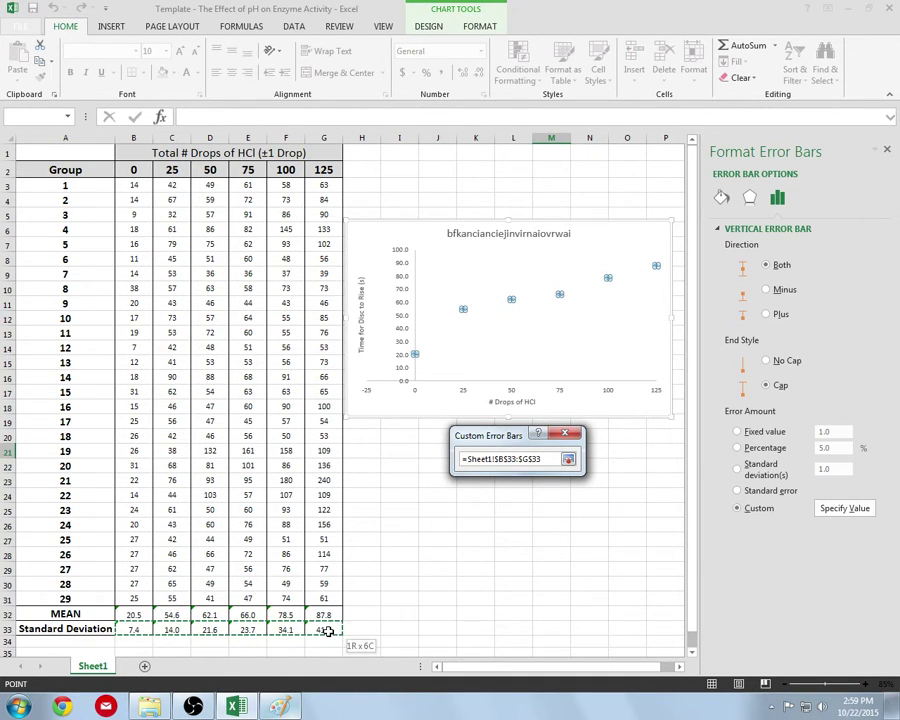
click(568, 459)
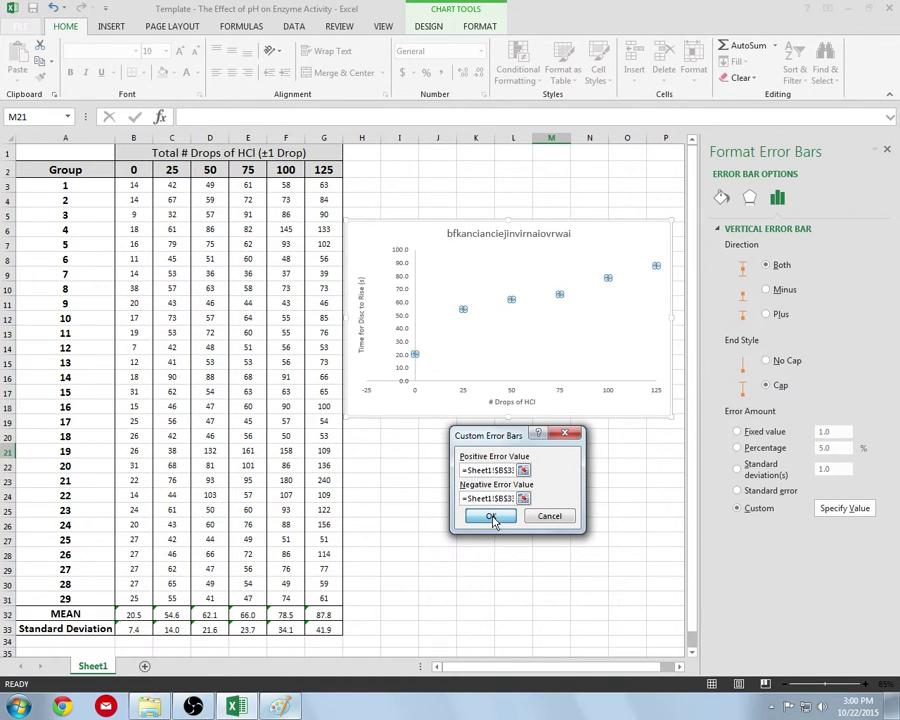
click(491, 516)
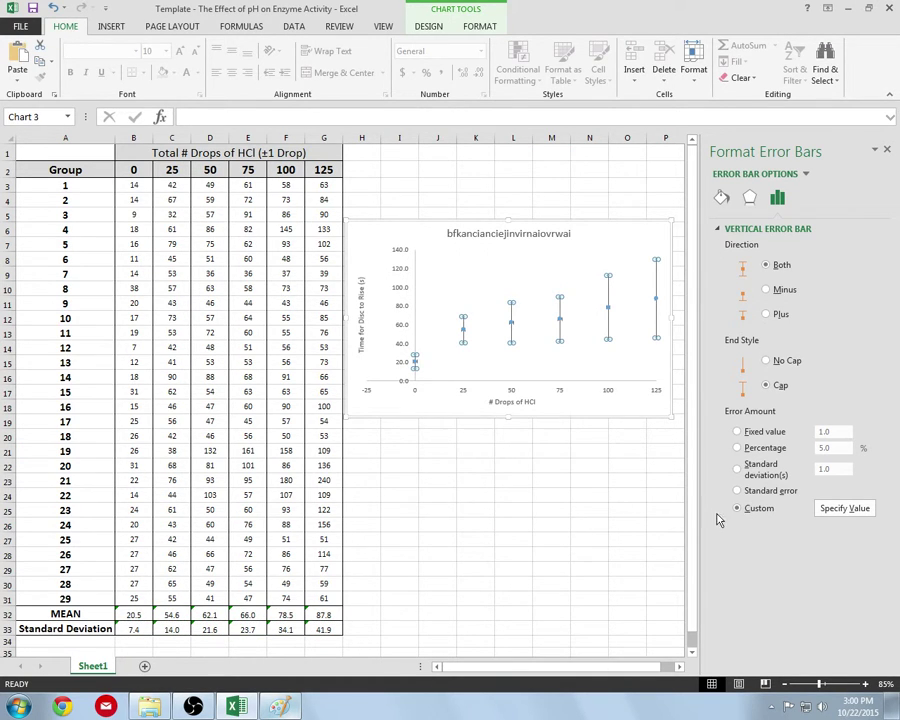
Close the Format Error Bars pane, check the MEAN formula for 100 drops, then reselect the chart.
click(888, 152)
click(666, 464)
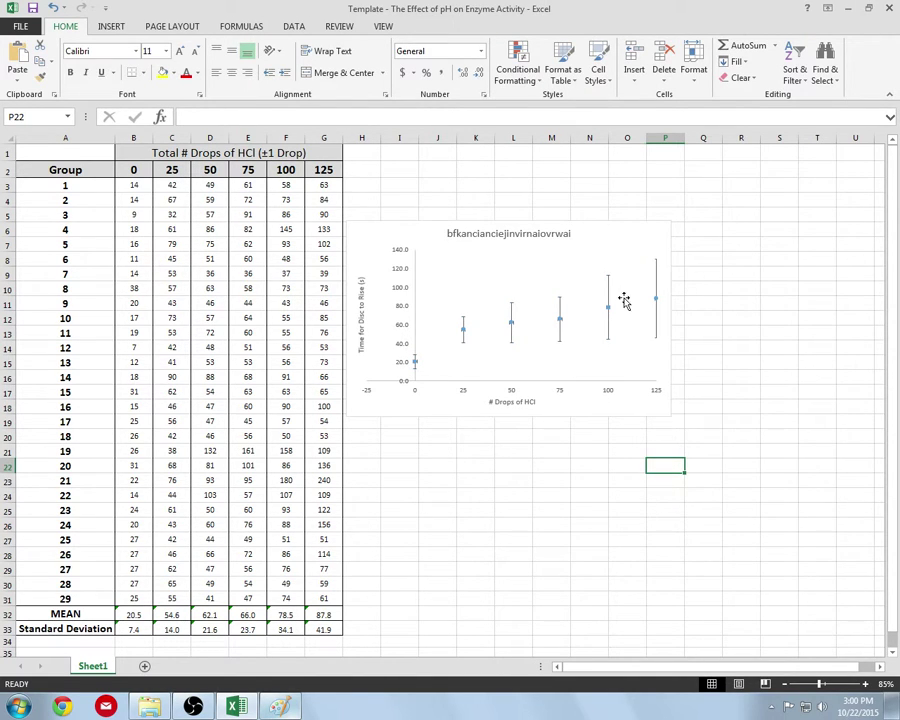
mouse_move(610, 313)
click(289, 614)
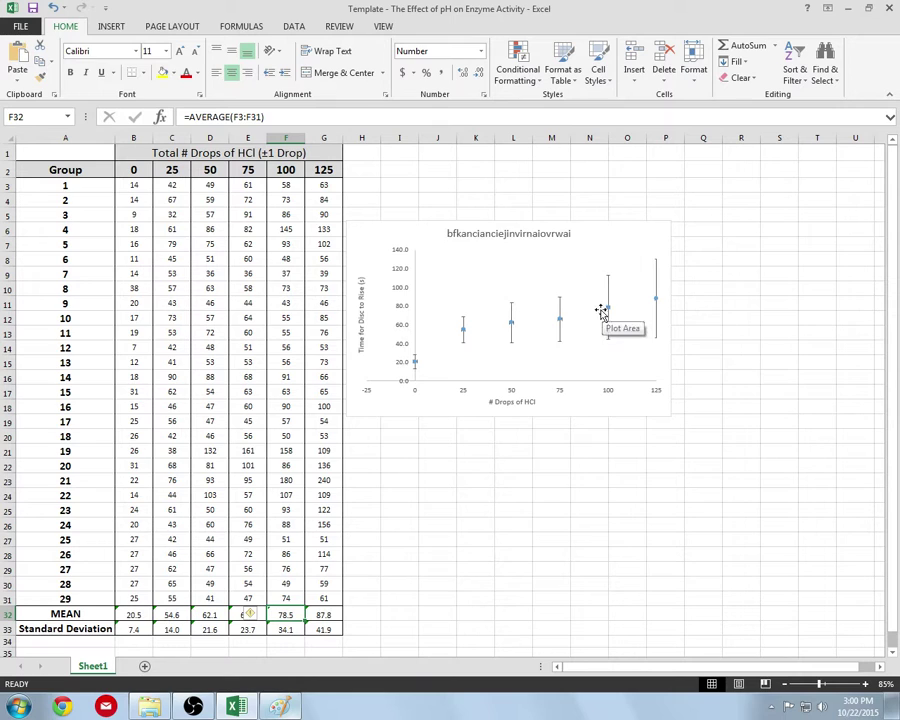
mouse_move(608, 313)
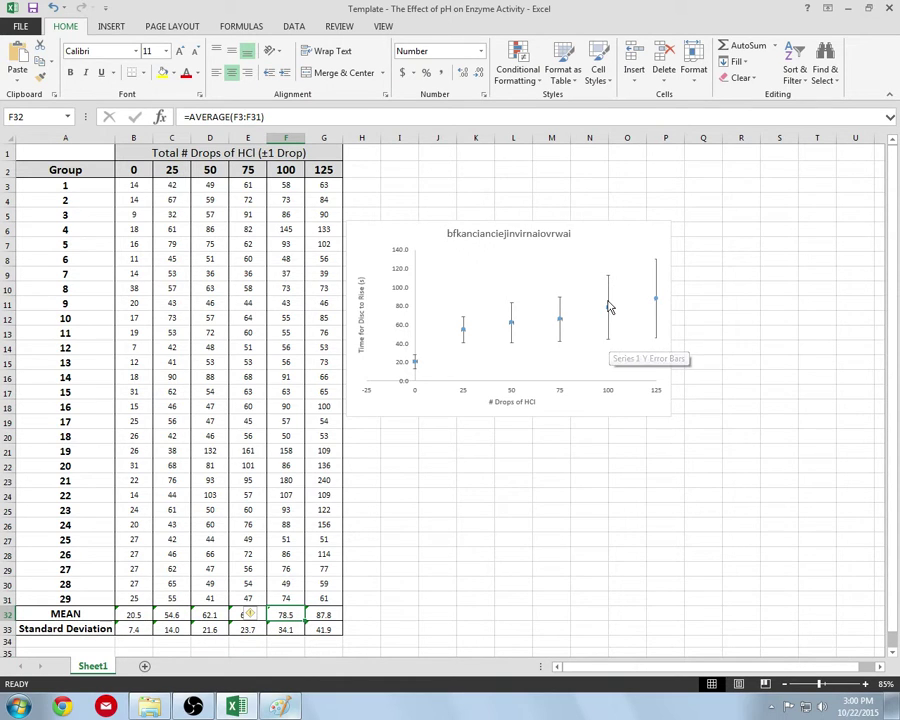
click(786, 368)
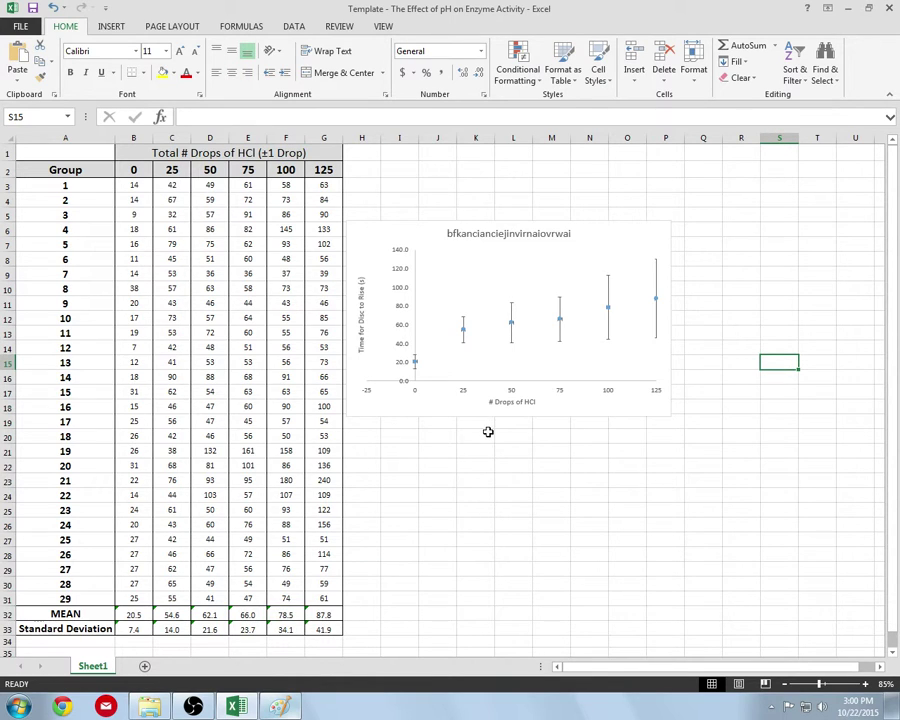
click(665, 230)
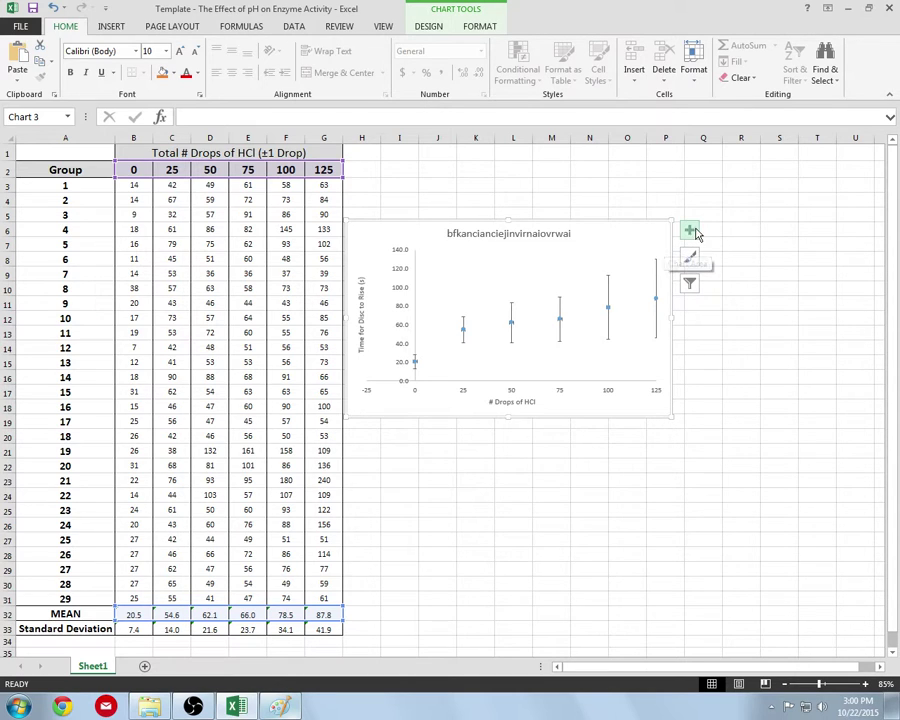
Add a Polynomial trendline to the chart with order 2.
click(690, 232)
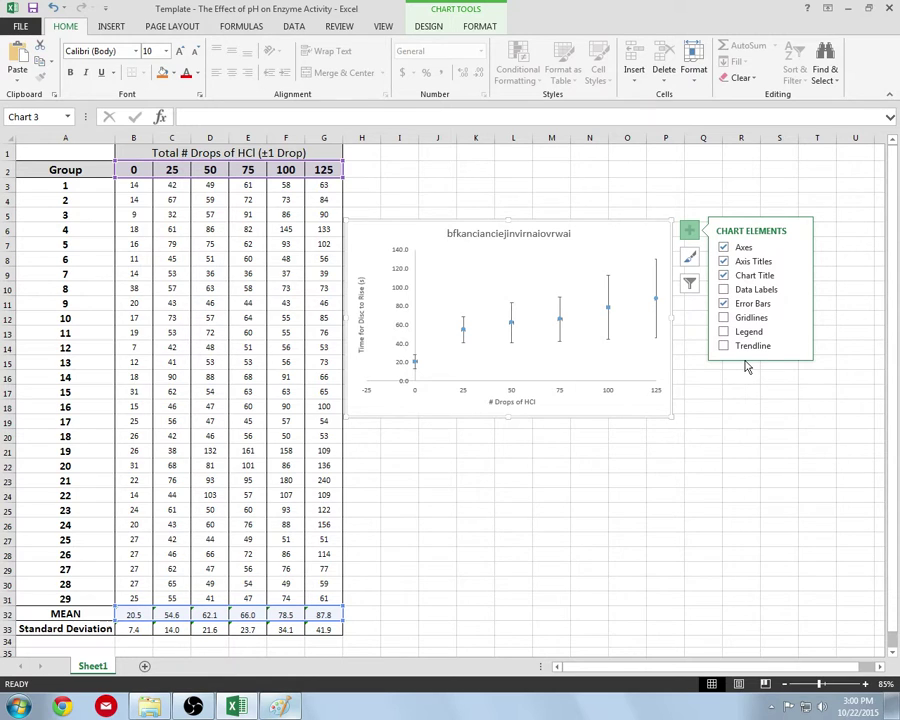
click(799, 348)
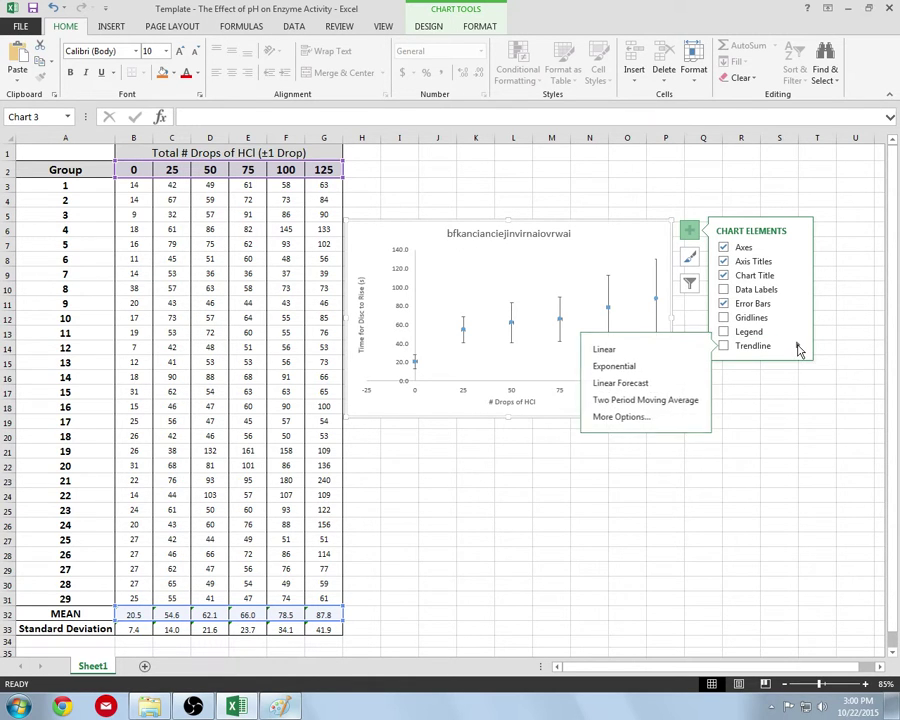
click(656, 424)
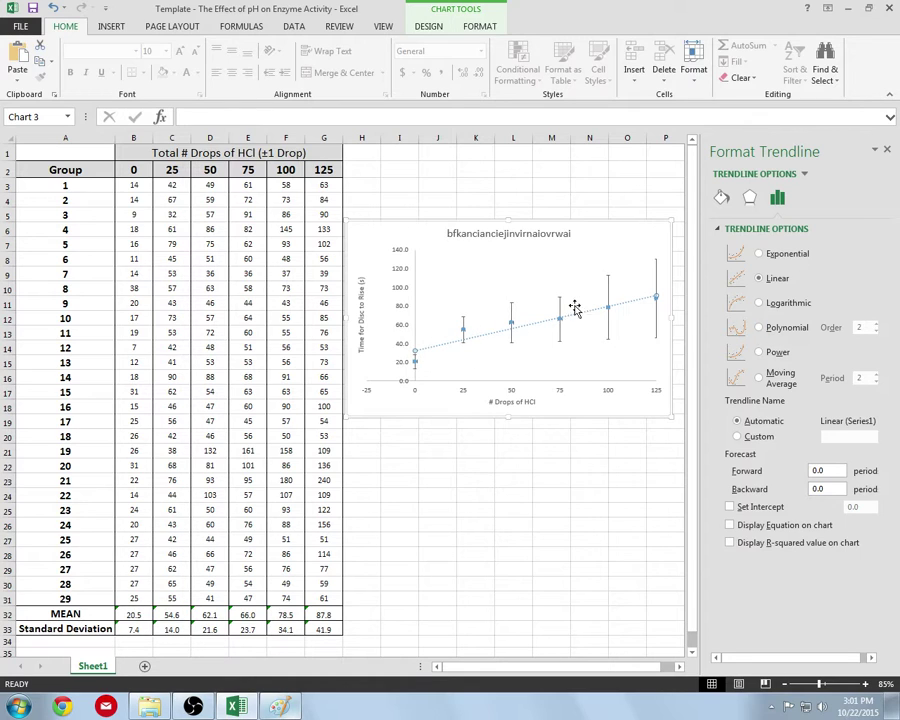
click(786, 328)
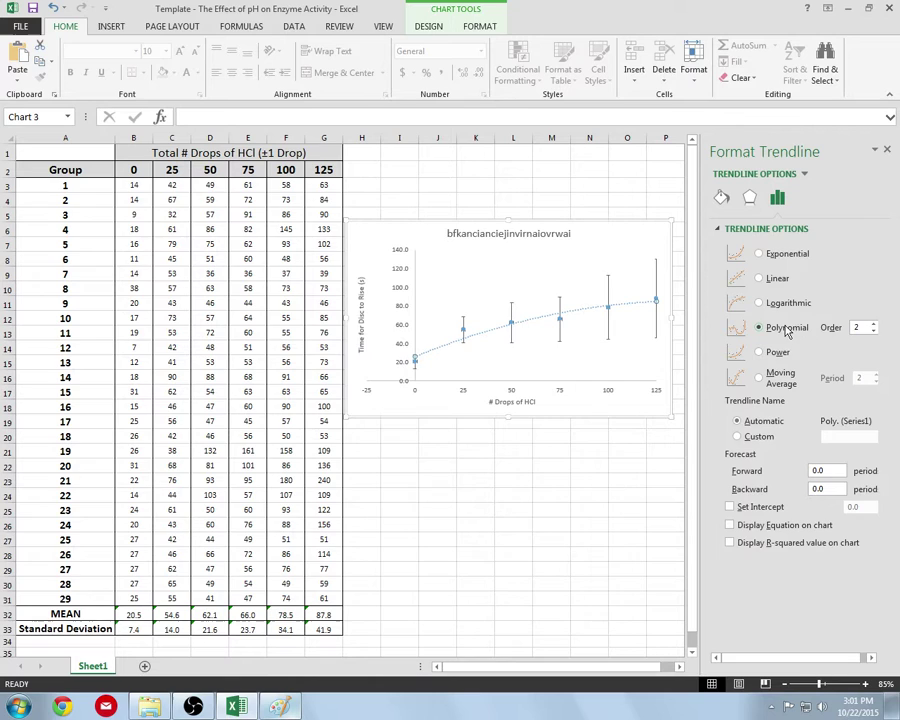
click(874, 325)
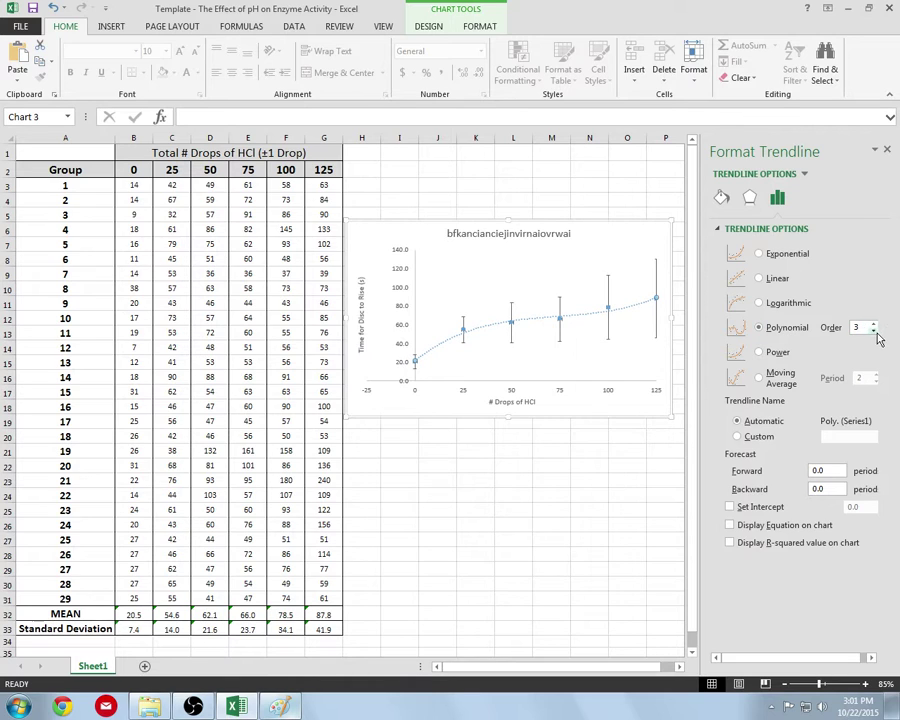
click(876, 331)
click(874, 325)
click(874, 325)
click(875, 331)
click(875, 331)
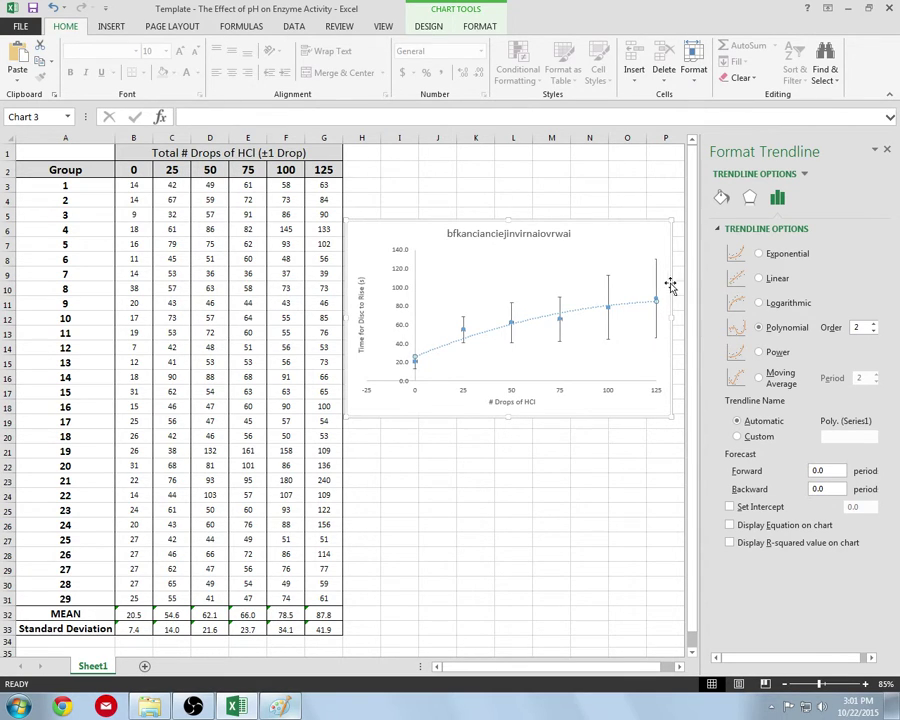
Display the trendline equation on the chart, move it below the curve, and close the pane.
click(731, 528)
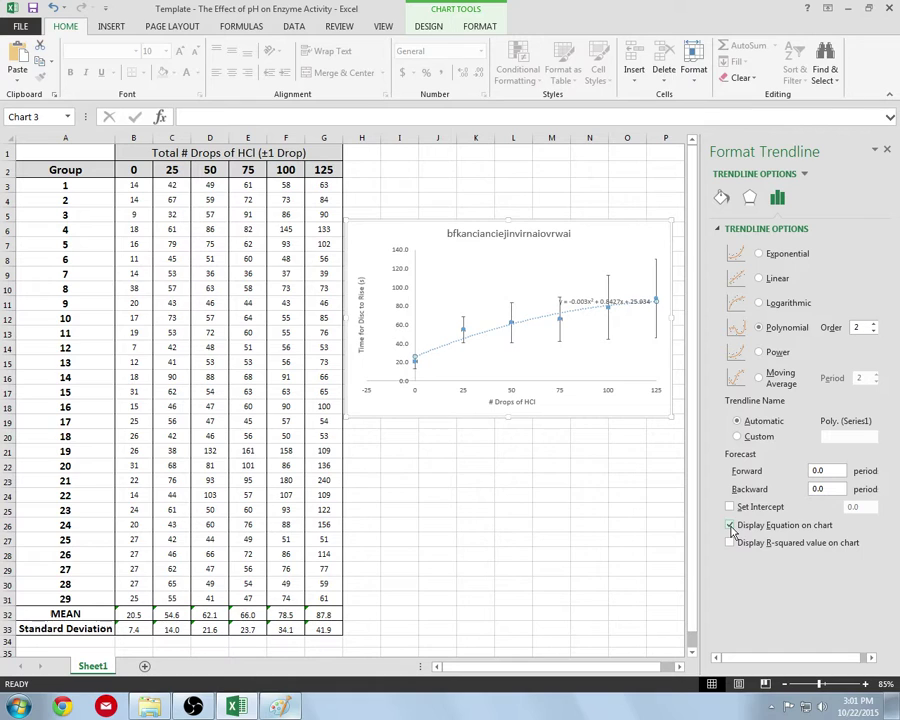
click(588, 304)
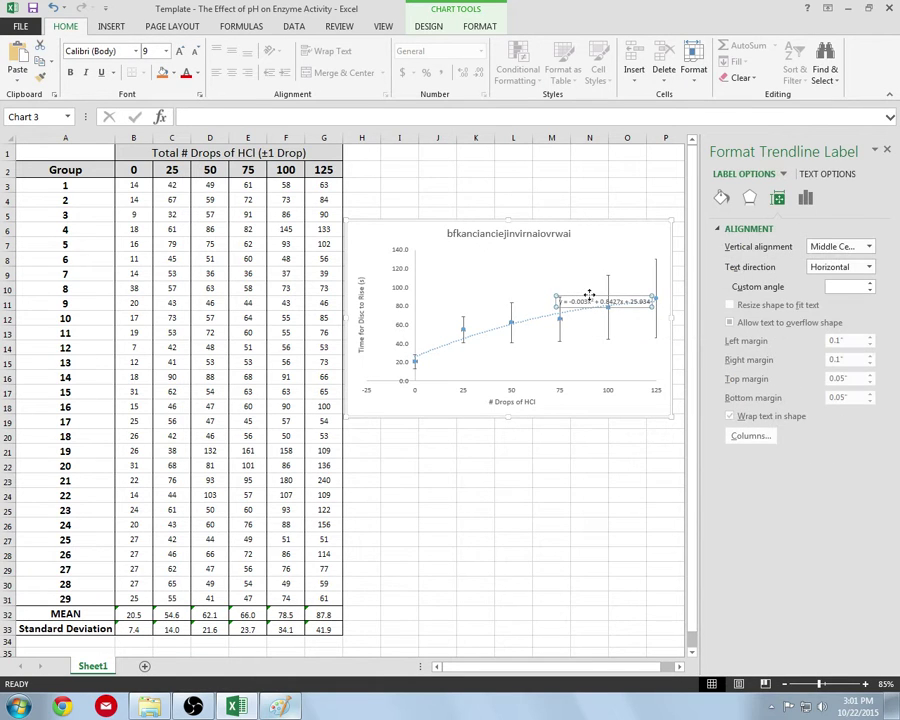
drag(592, 302, 595, 352)
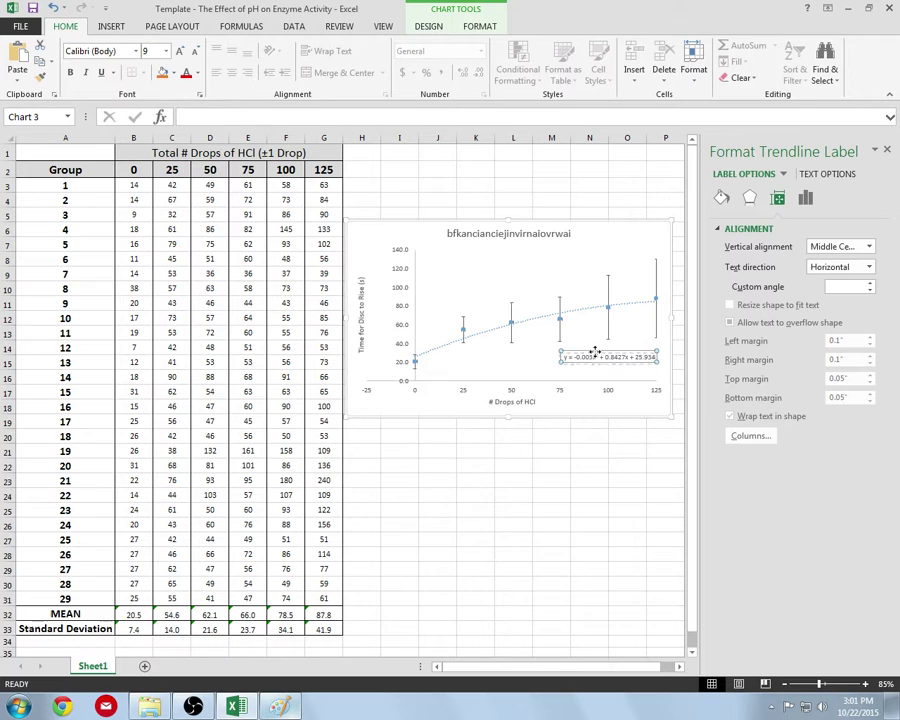
click(887, 149)
click(776, 360)
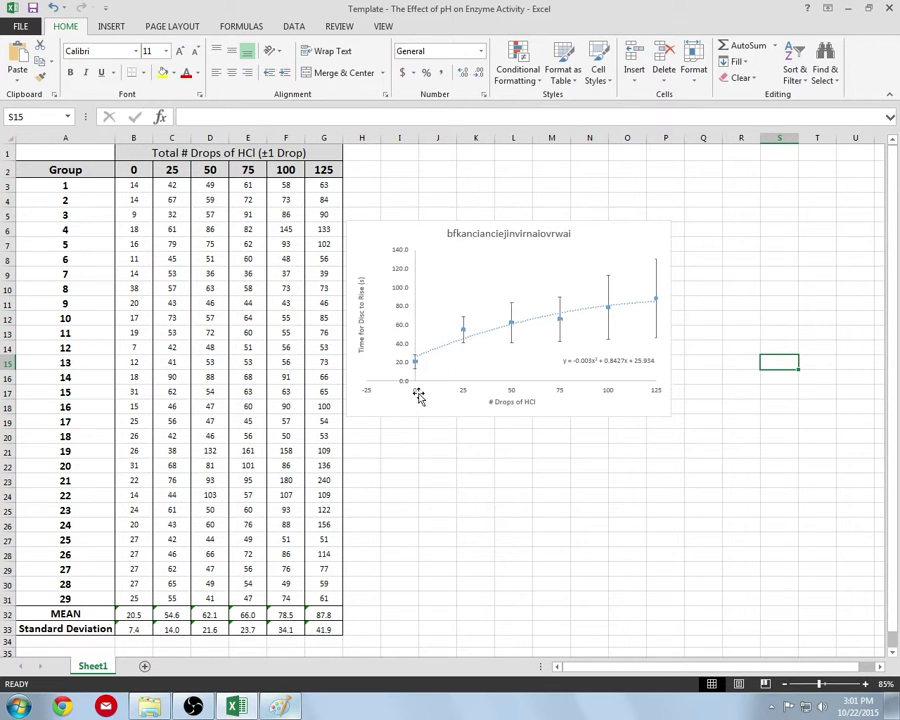
Change the horizontal axis minimum from -25.0 to 0, then close the pane and deselect the chart.
click(374, 390)
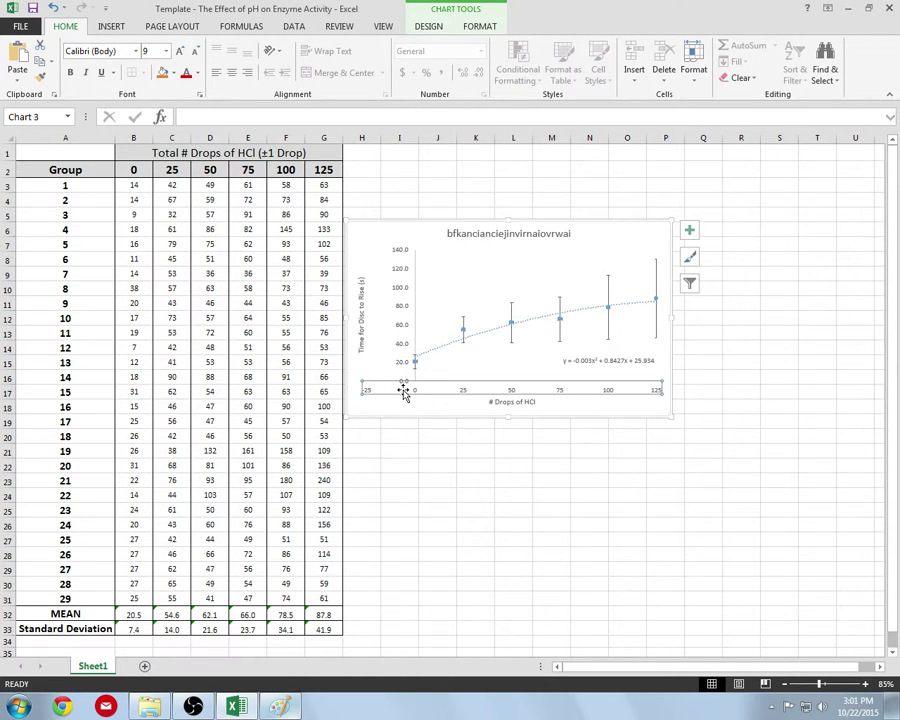
right_click(402, 393)
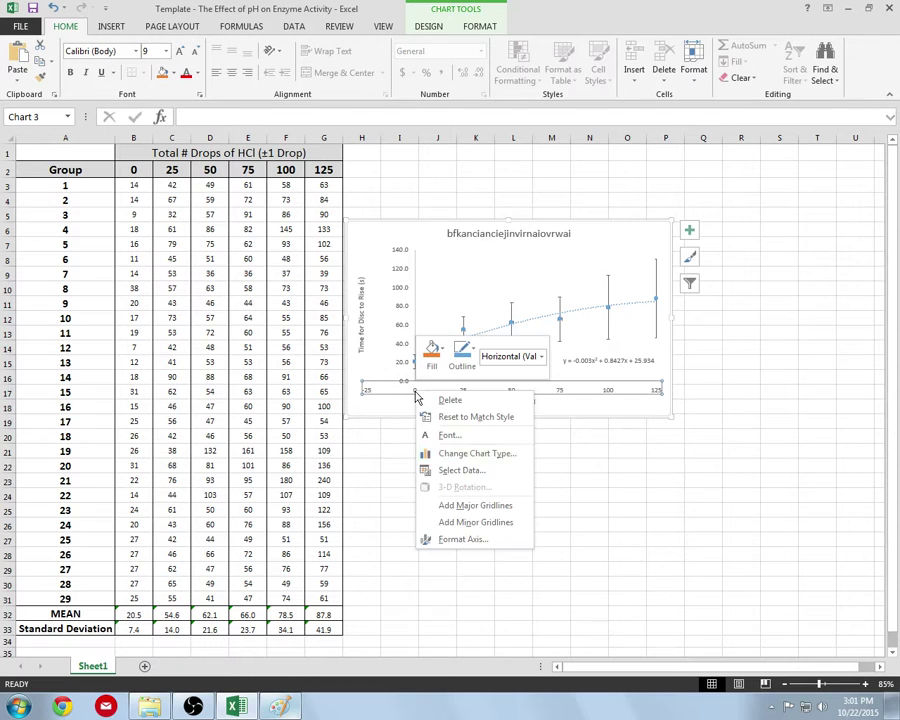
click(474, 540)
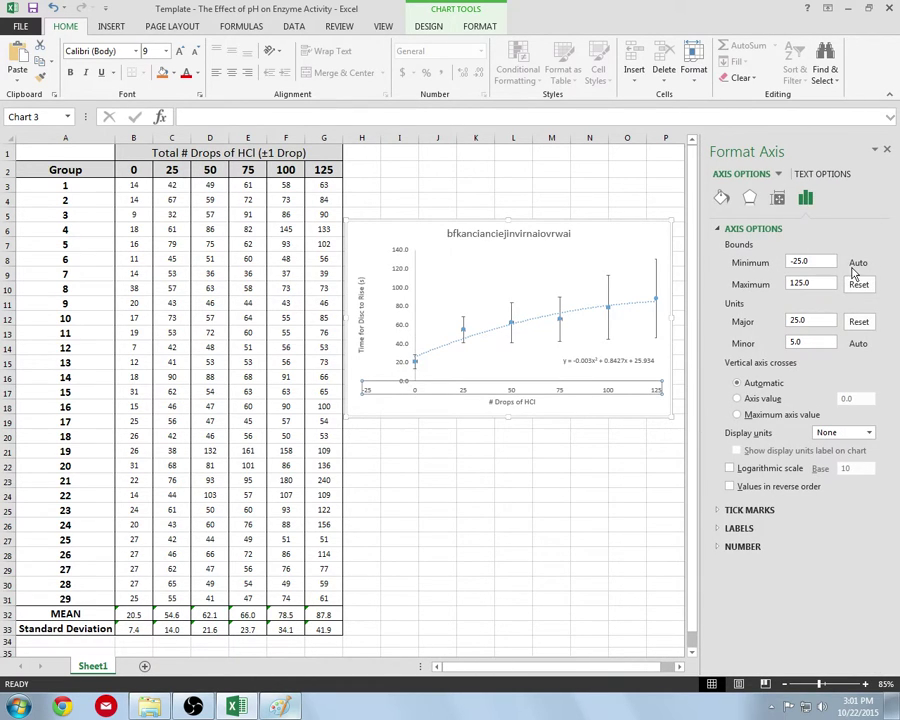
drag(829, 260, 790, 265)
text(0)
click(814, 283)
click(820, 261)
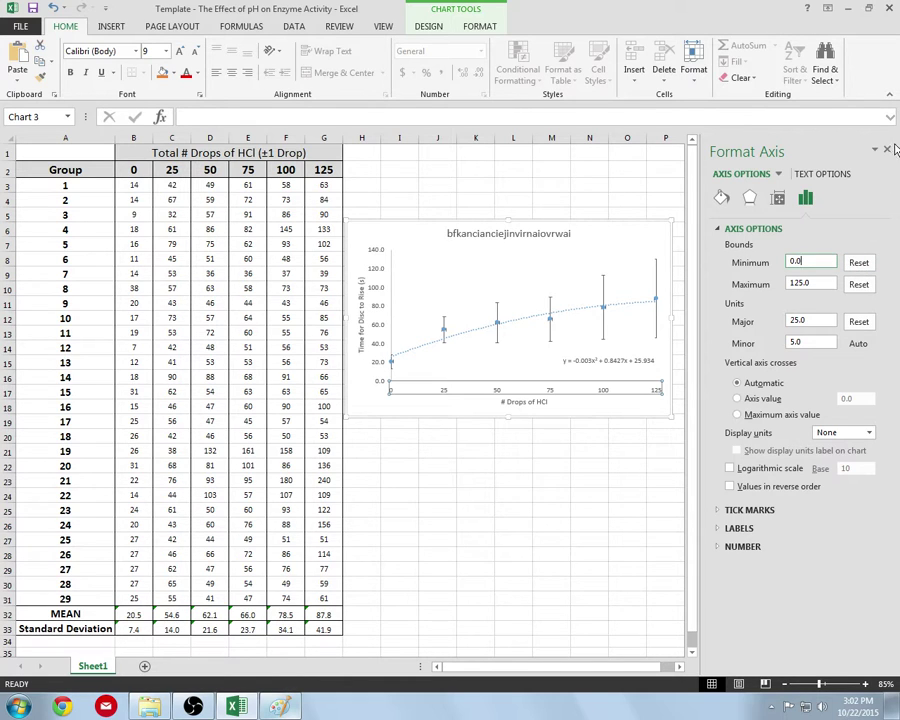
click(887, 149)
click(792, 302)
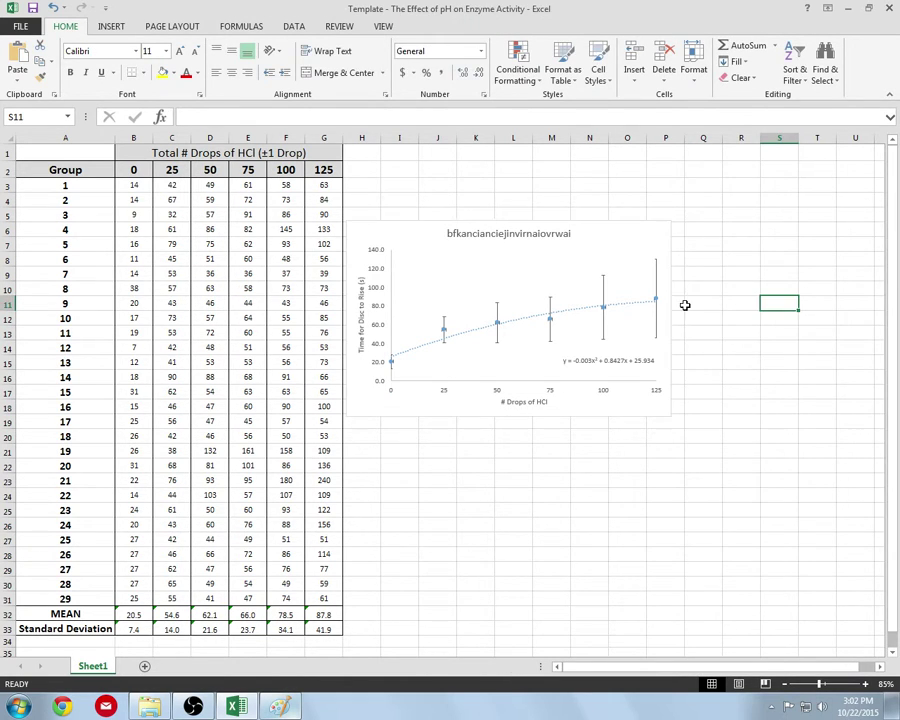
click(693, 347)
click(472, 446)
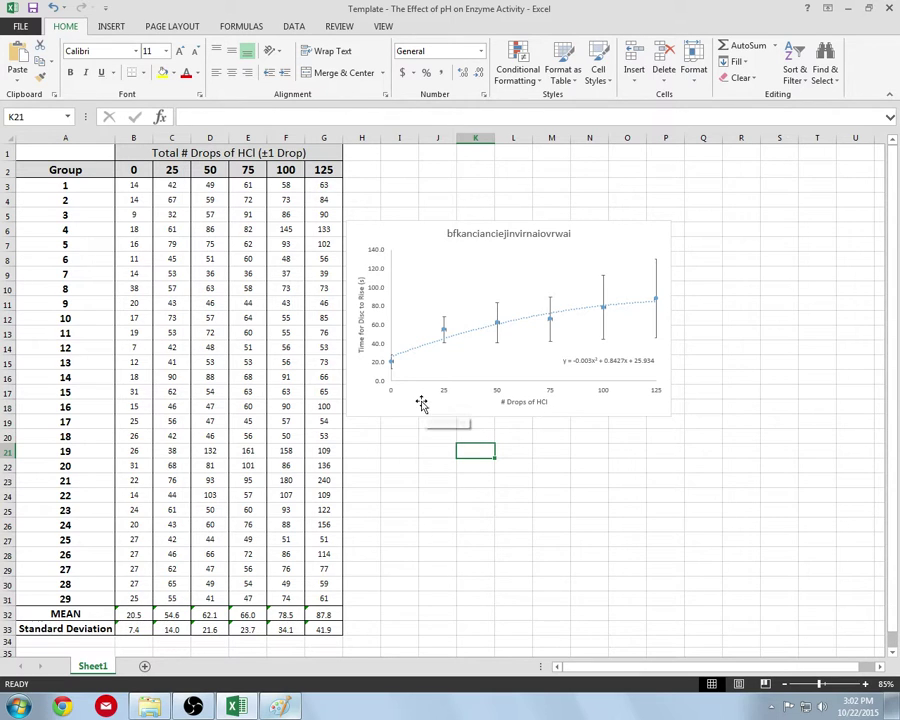
Move the chart up and enlarge it so it covers the 100 and 125 drop columns.
drag(424, 404, 440, 365)
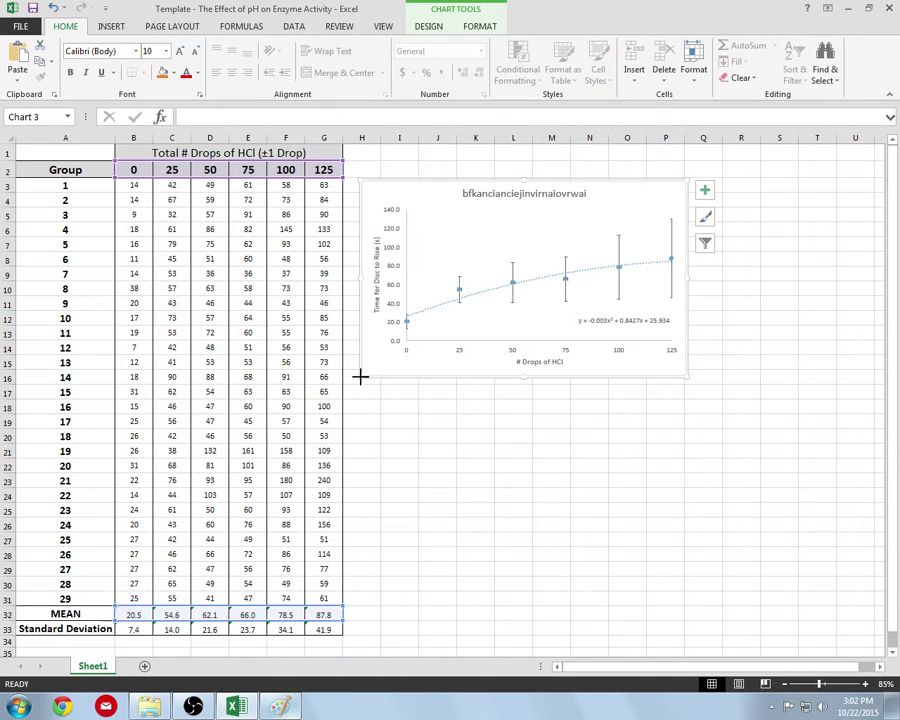
drag(359, 376, 273, 435)
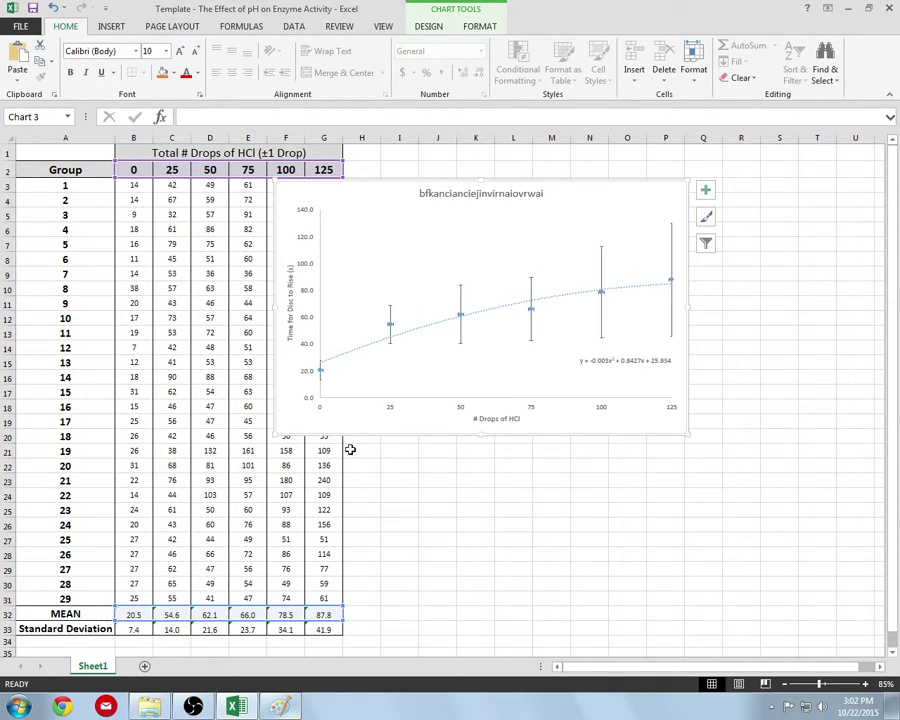
Select the chart's mean series, 75-drop point and trendline in turn, then deselect the chart.
click(533, 312)
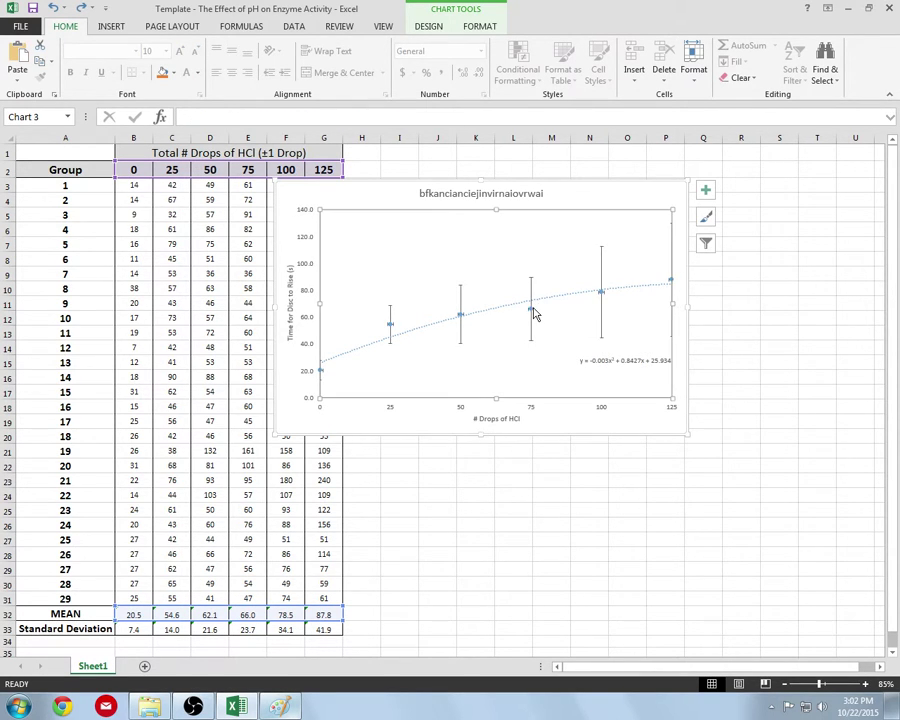
click(533, 311)
click(533, 311)
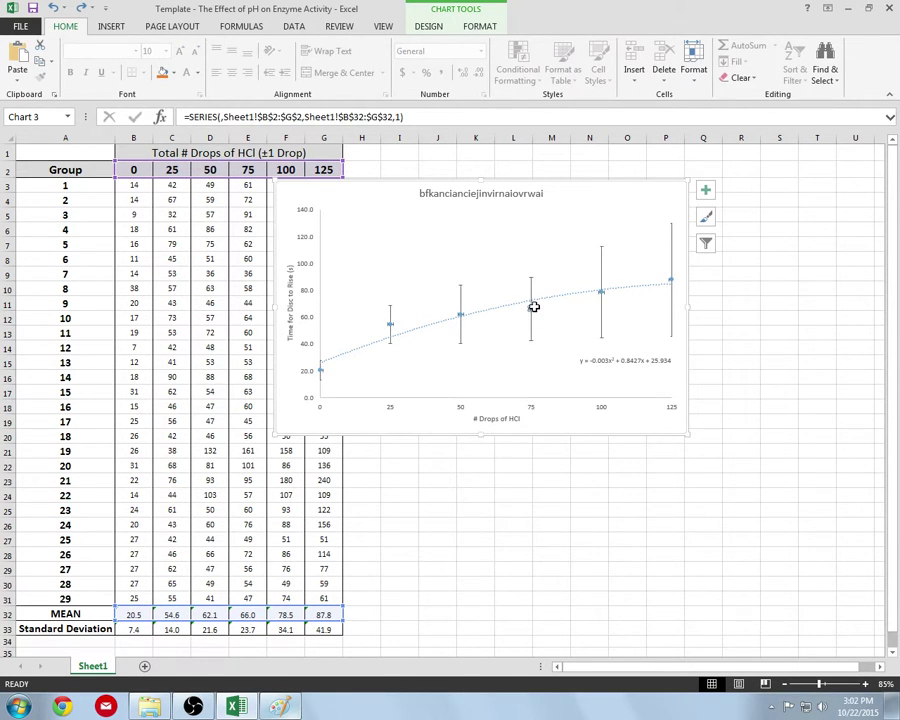
click(463, 317)
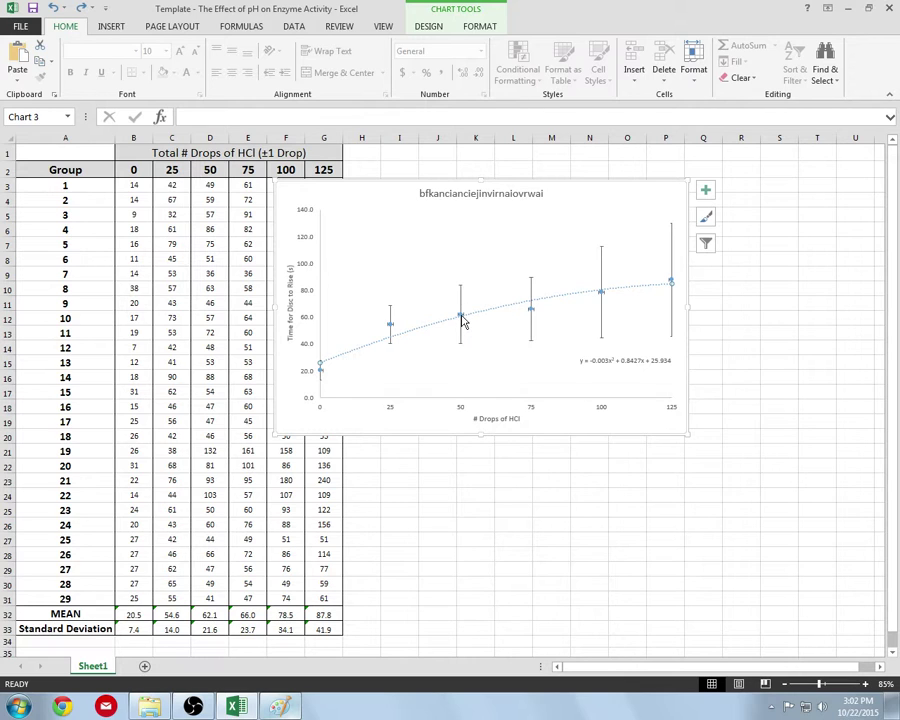
click(461, 317)
click(540, 318)
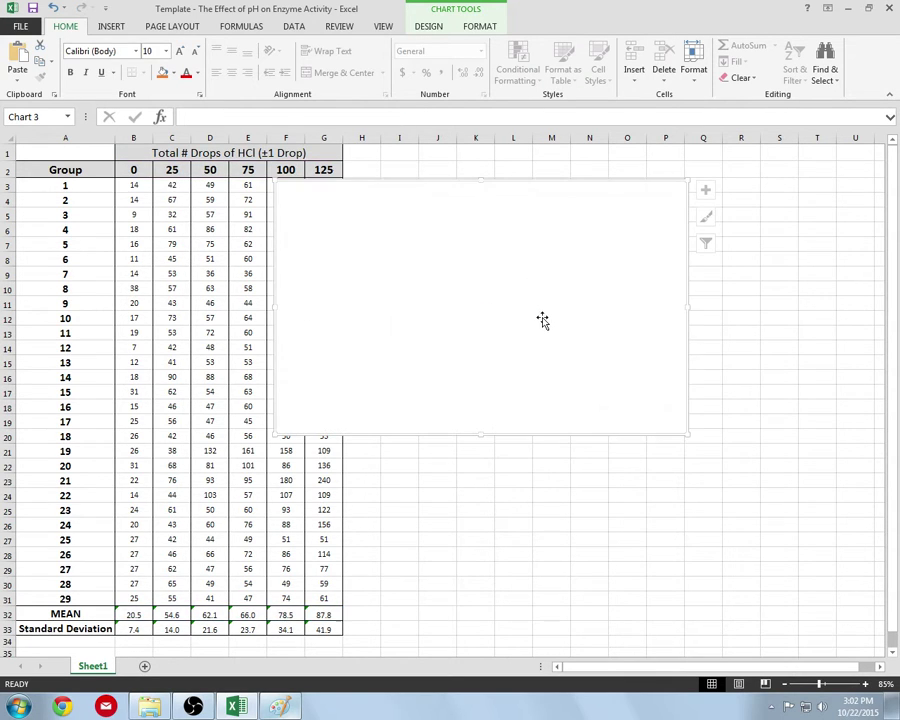
click(766, 334)
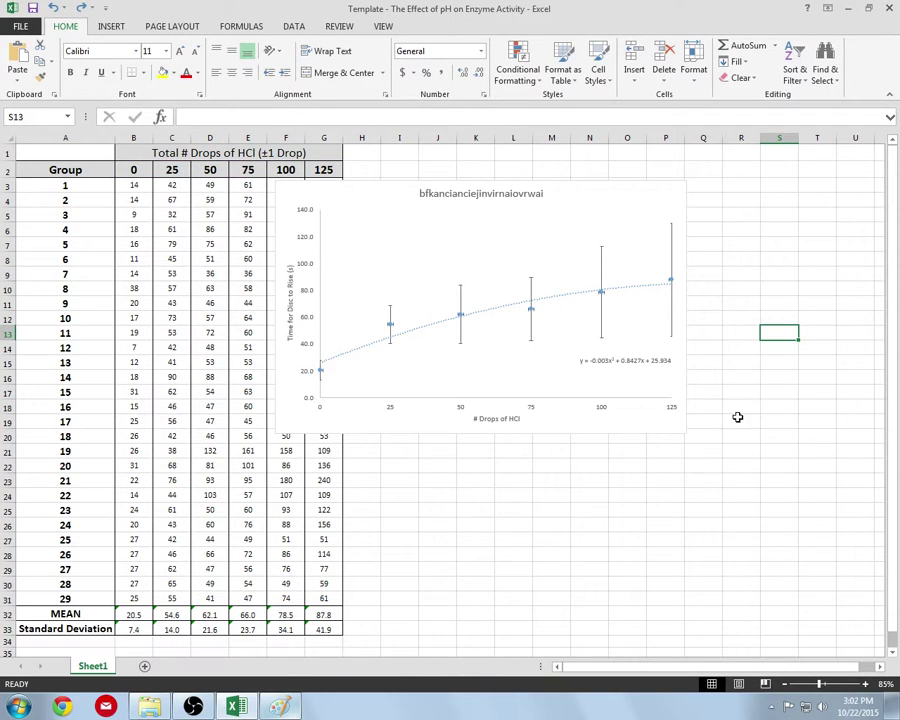
click(673, 426)
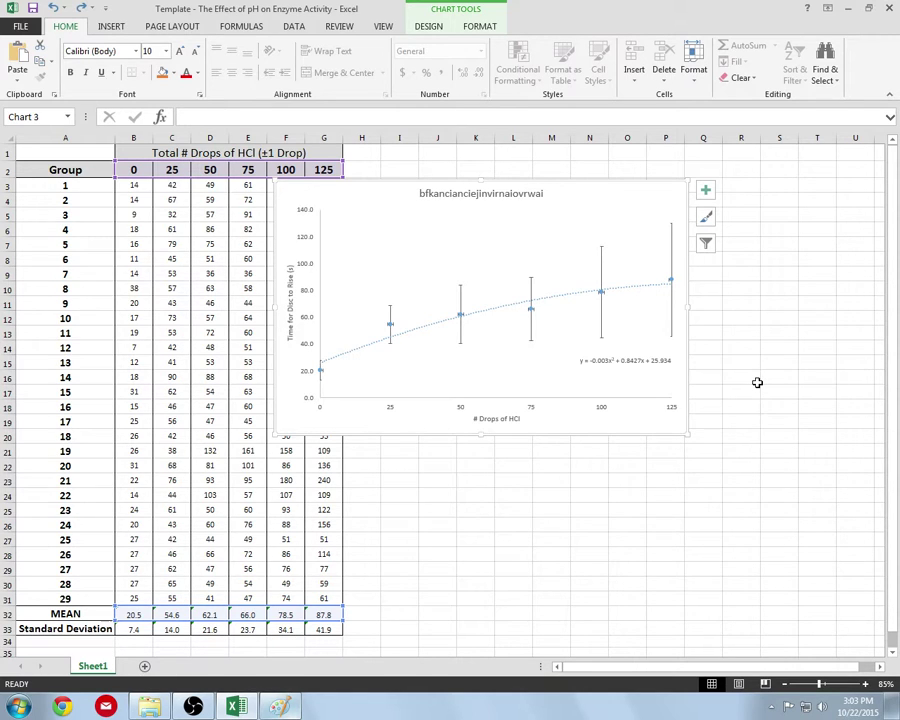
drag(757, 382, 866, 436)
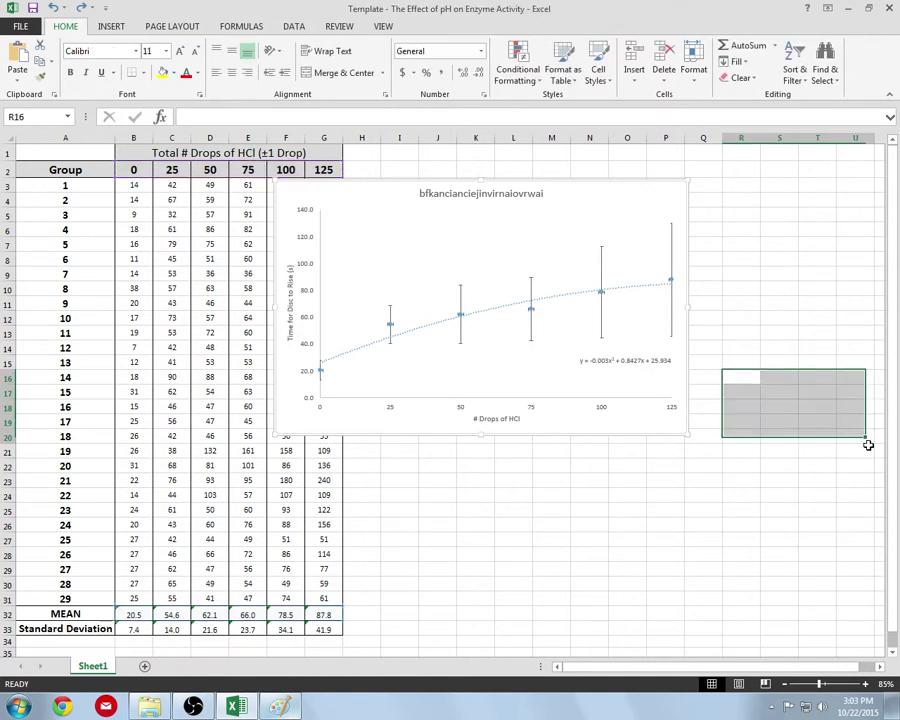
click(792, 303)
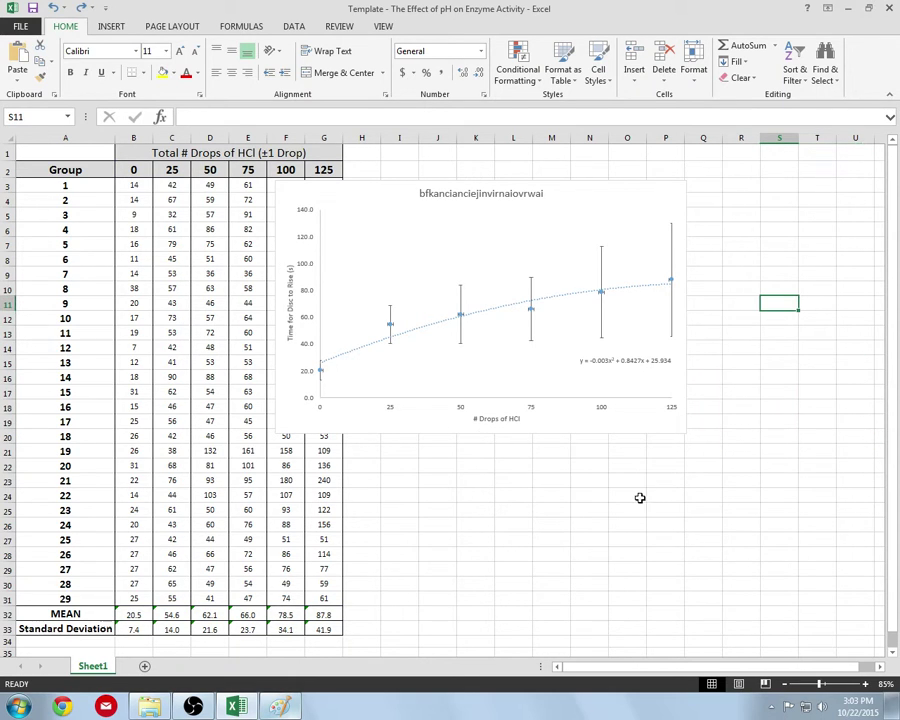
Copy the whole chart and start Word 2013 with a blank document.
click(628, 427)
drag(628, 427, 625, 428)
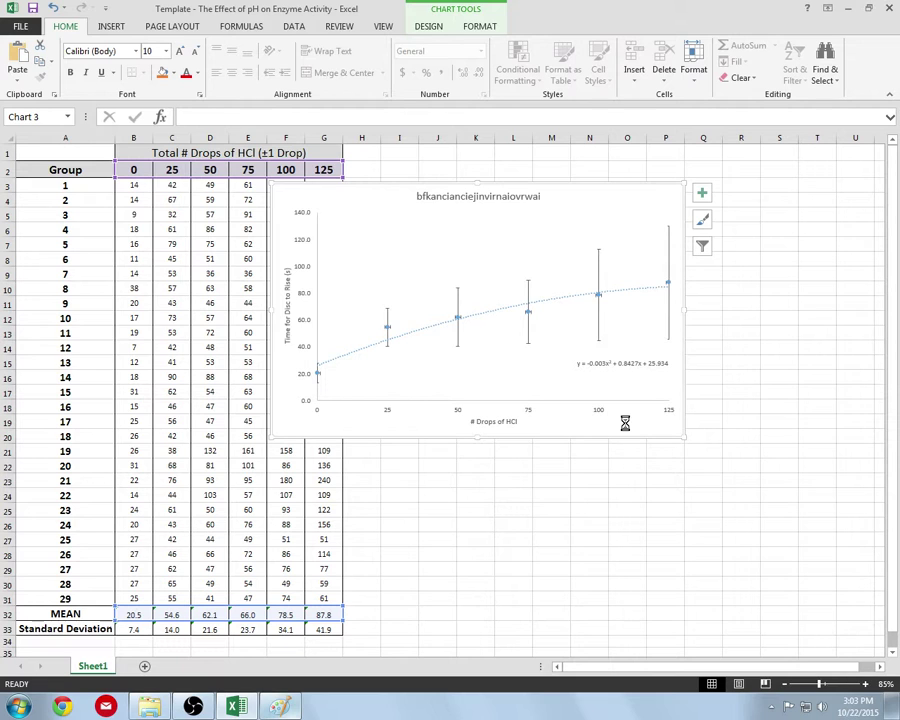
right_click(625, 427)
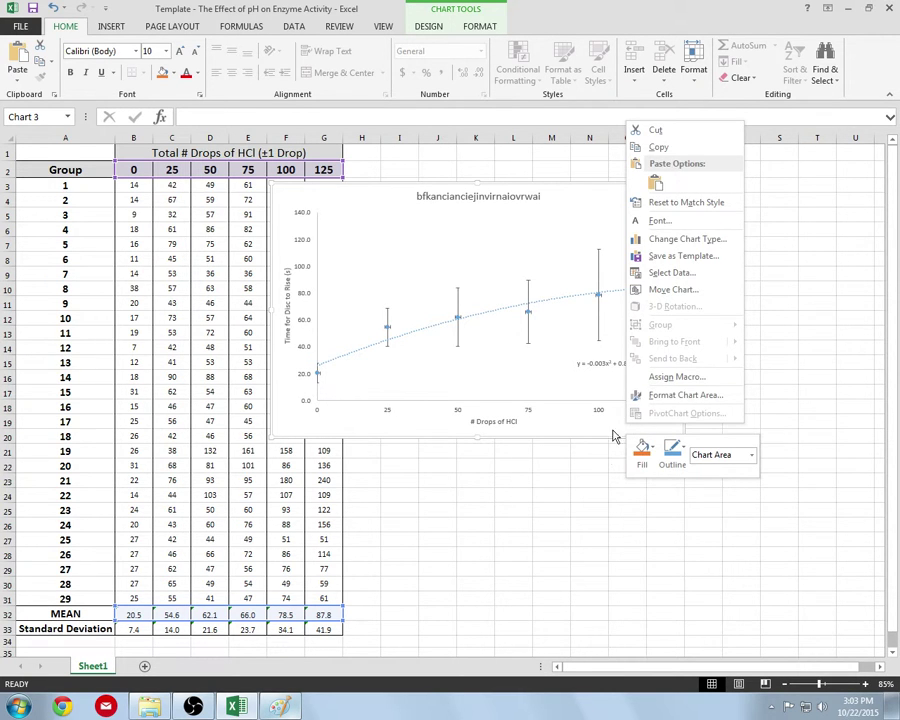
key(Escape)
click(18, 707)
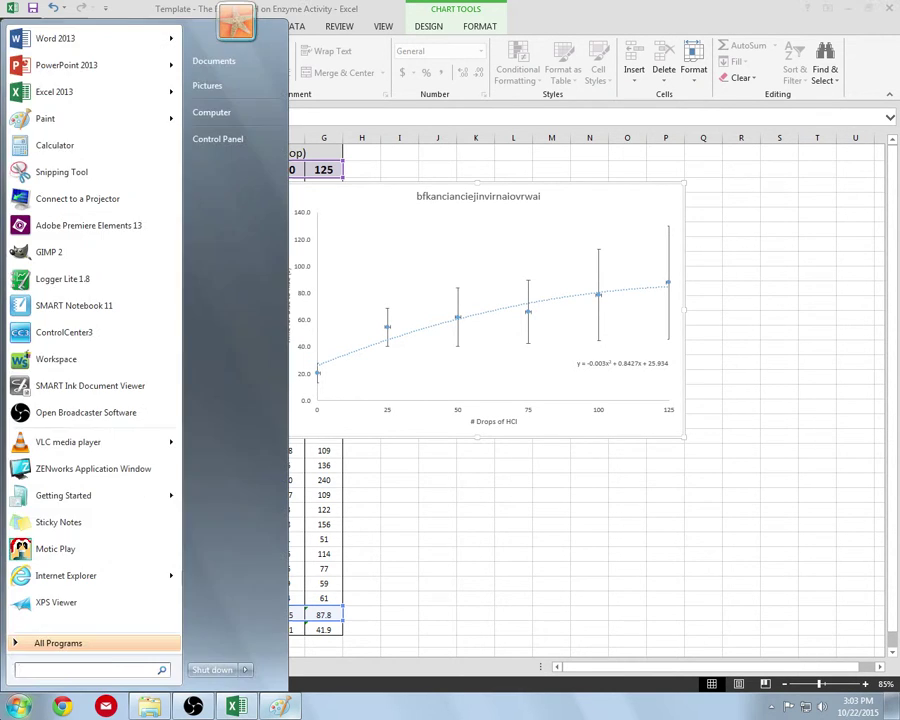
click(36, 40)
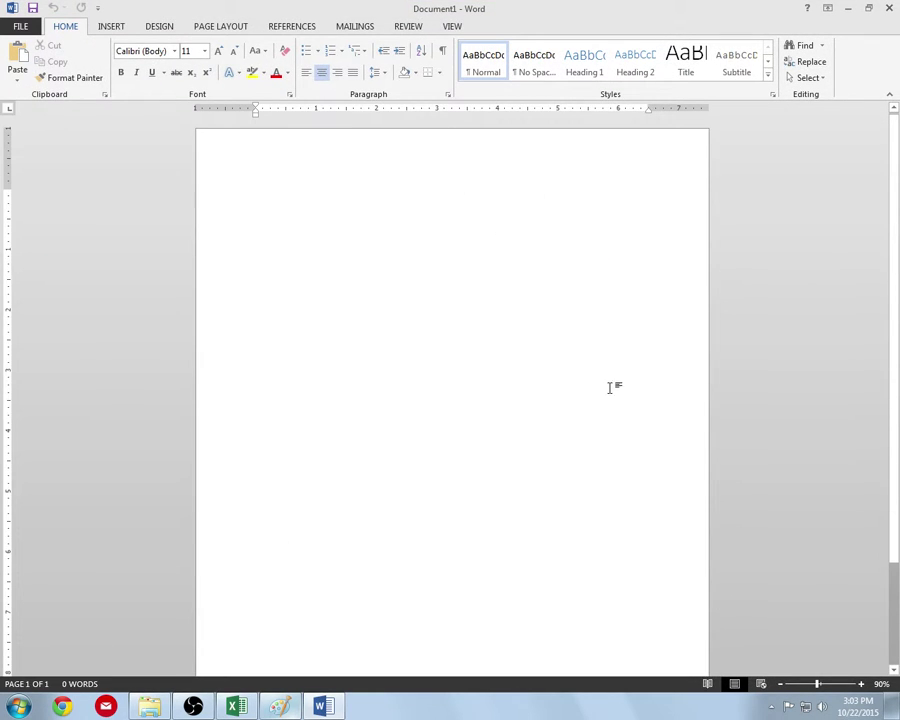
Type a paragraph of placeholder text, then a second placeholder line below it.
text(dafdanvckjldsanjovndsojanvj)
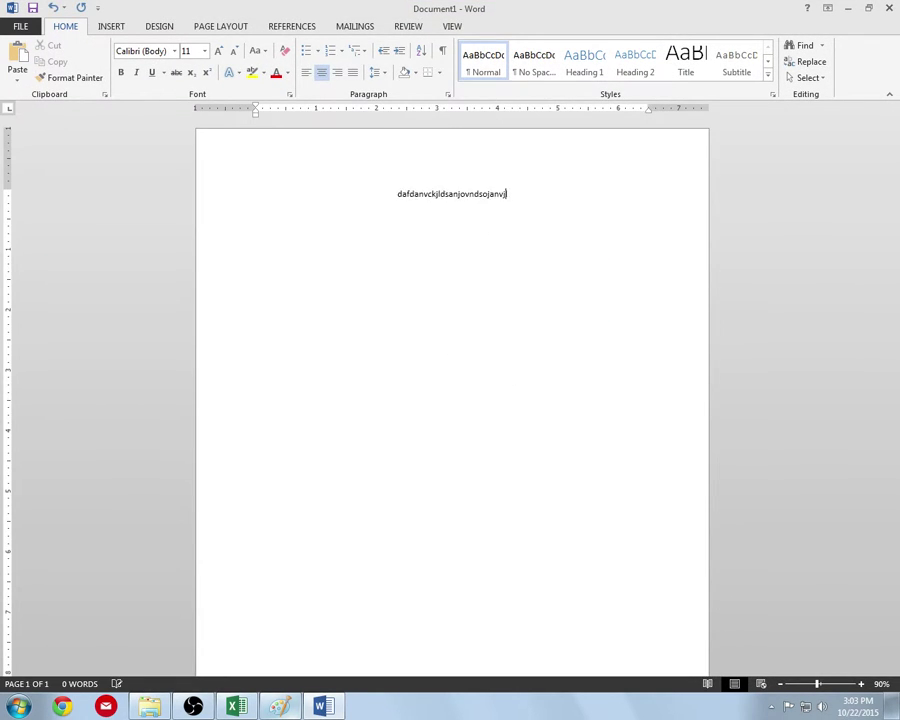
text(lnsajvnriajonvojrnakljvnfjklsamno;vlrmnwa roasmng gnijfn wuo)
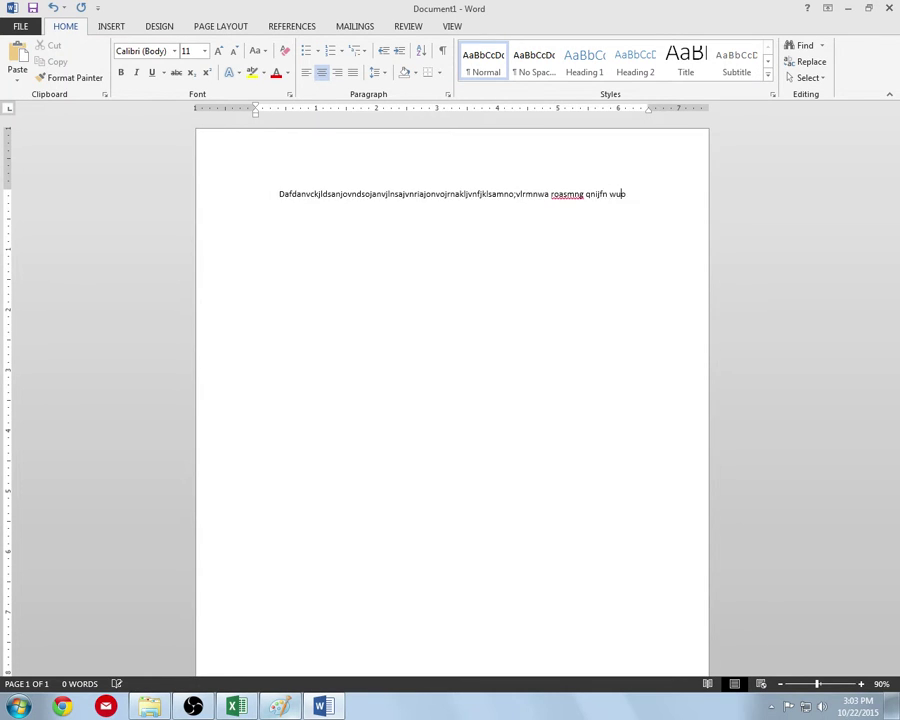
text(ijpmgoiqo gruoidwnbvif dwoloifuiogrjnauis riwnib)
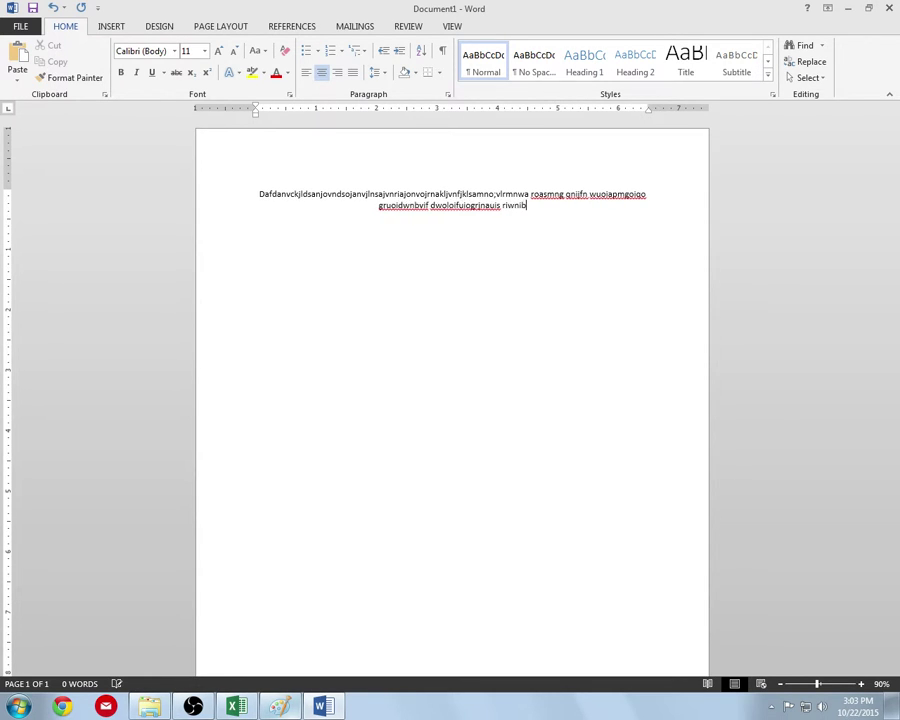
text(saibnfidavilhfo nvbidfanjovnfepovfd\)
key(Return)
text(g asofhvrianfiouranighraeviuoreifdasovfheasovrfsa)
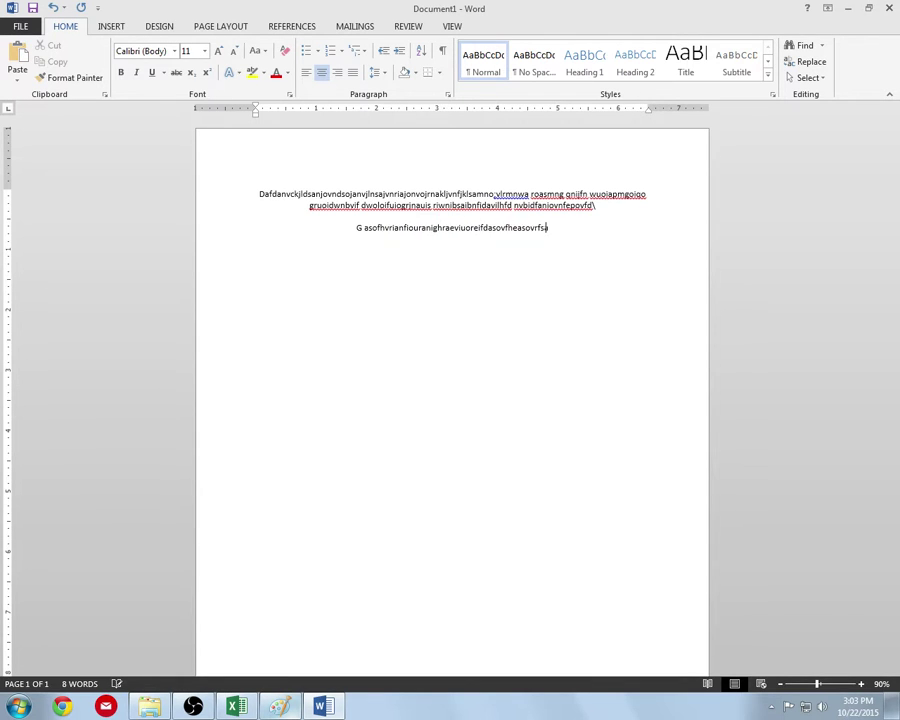
text(vbfshoibfesio)
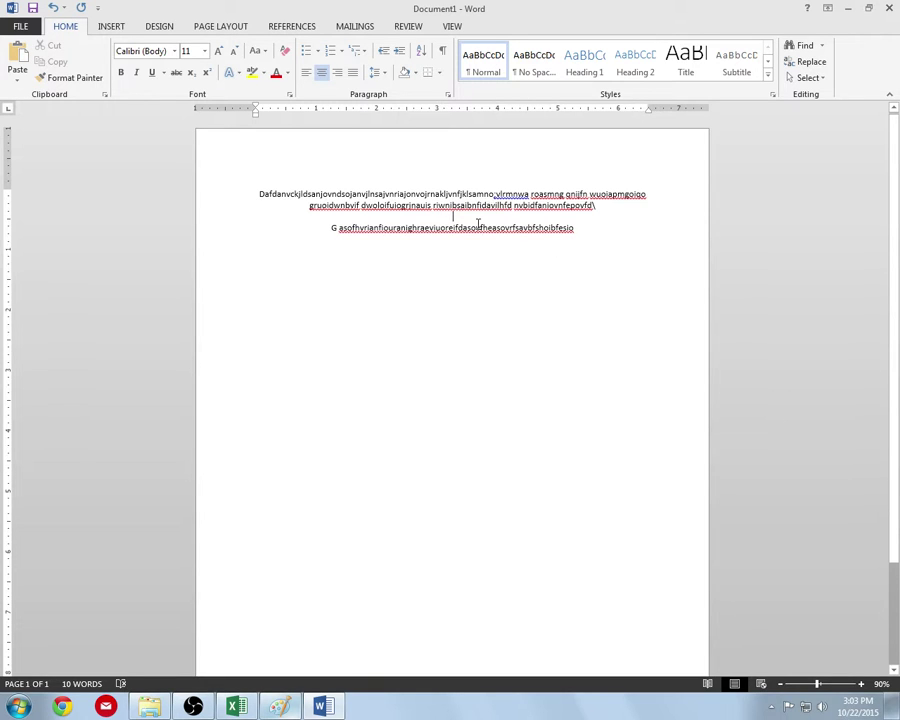
Paste the Excel chart as a Picture between the placeholder paragraphs and shrink it from a corner.
right_click(470, 218)
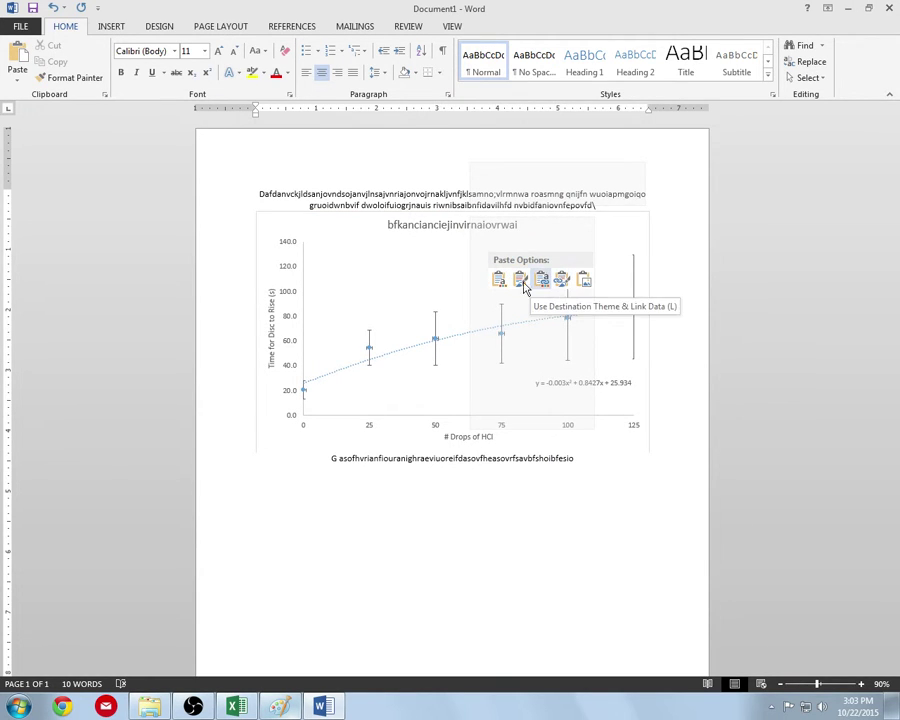
click(585, 281)
click(605, 367)
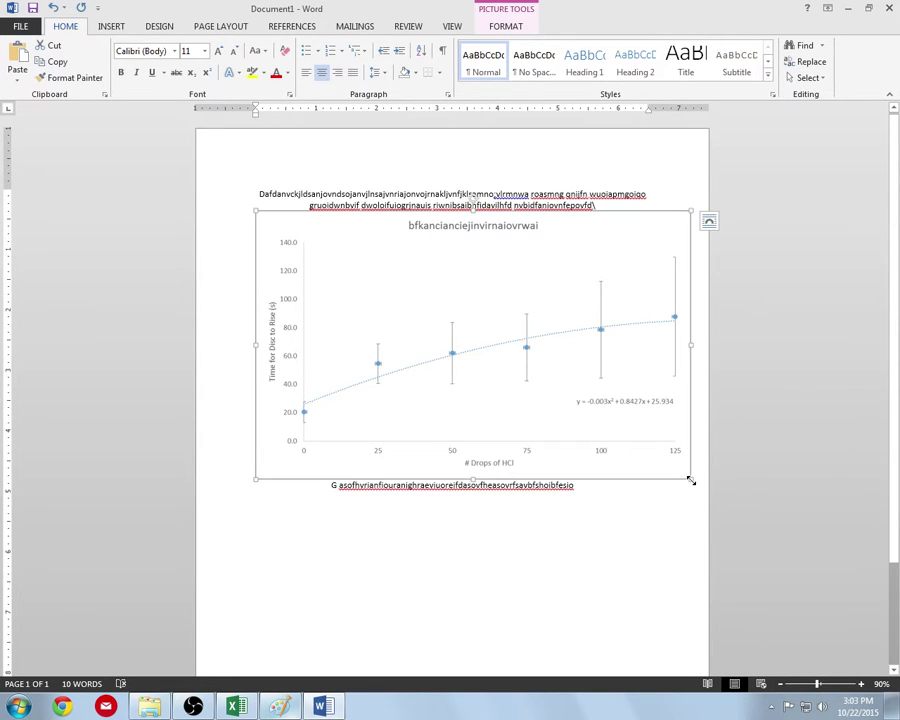
drag(691, 478, 536, 372)
click(650, 304)
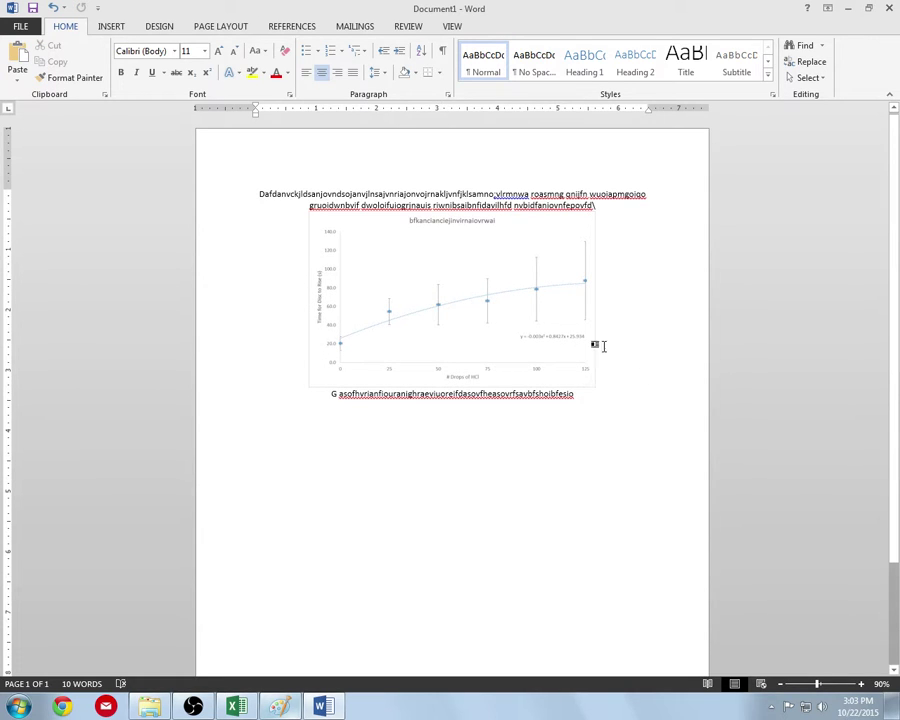
click(503, 259)
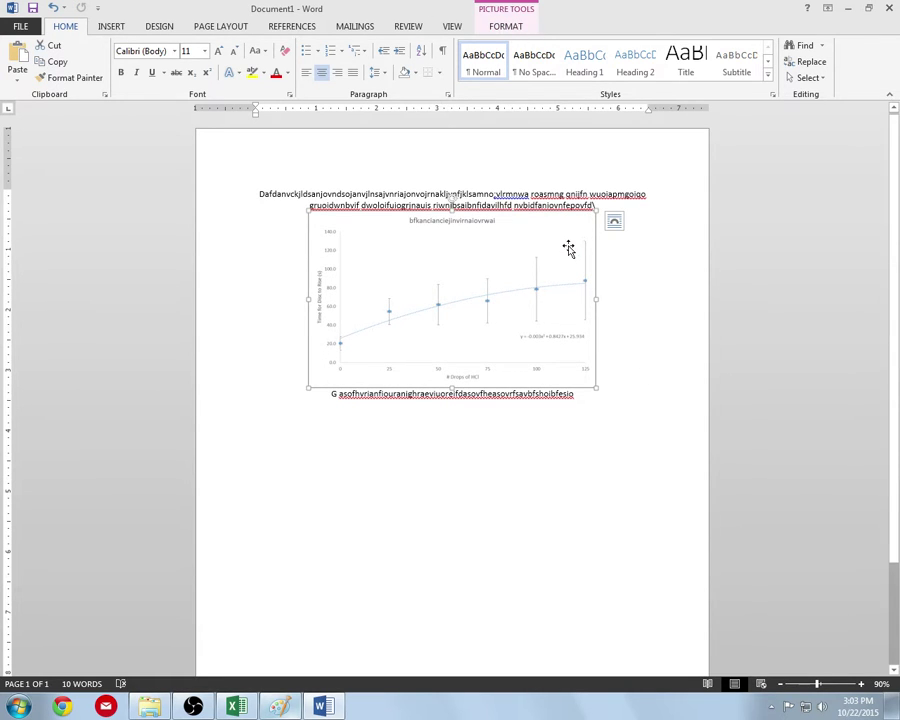
Set the chart picture's wrapping to In Front of Text and move it below the second paragraph.
click(508, 30)
click(592, 72)
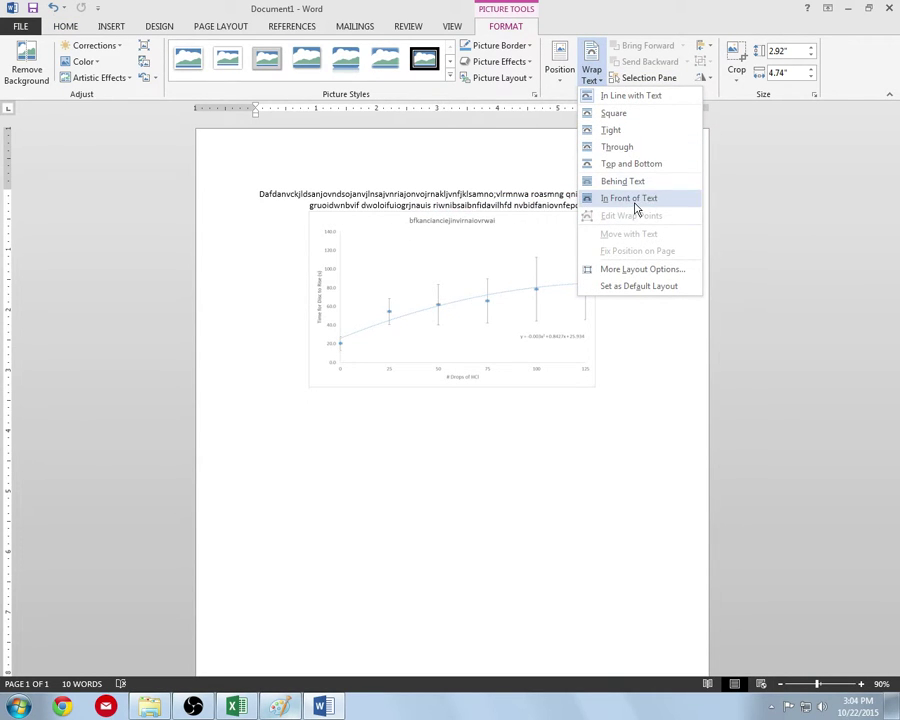
click(613, 197)
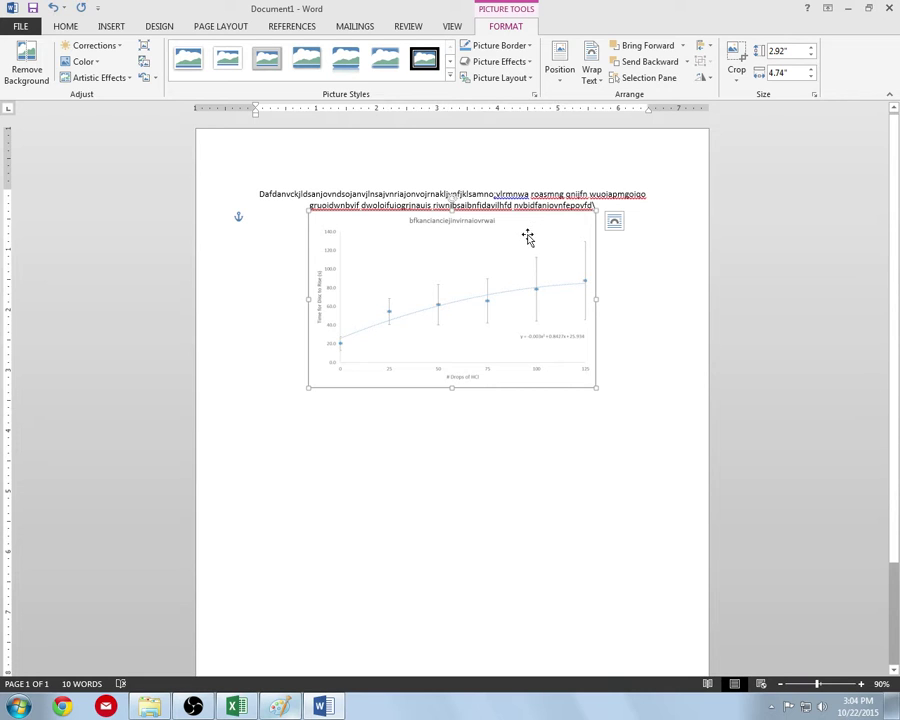
drag(530, 234, 588, 271)
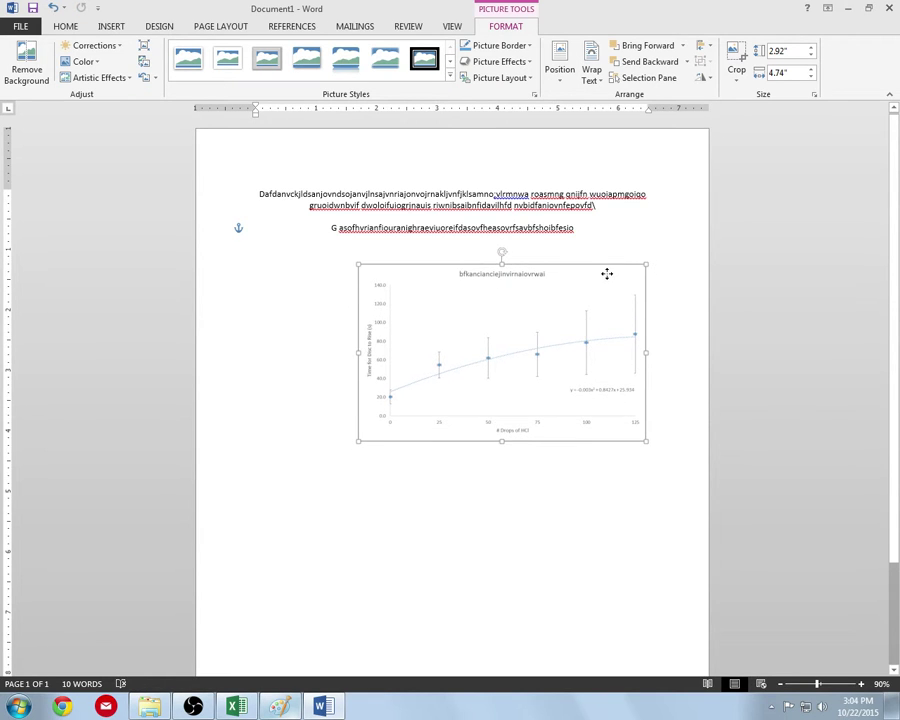
drag(606, 275, 606, 285)
click(673, 338)
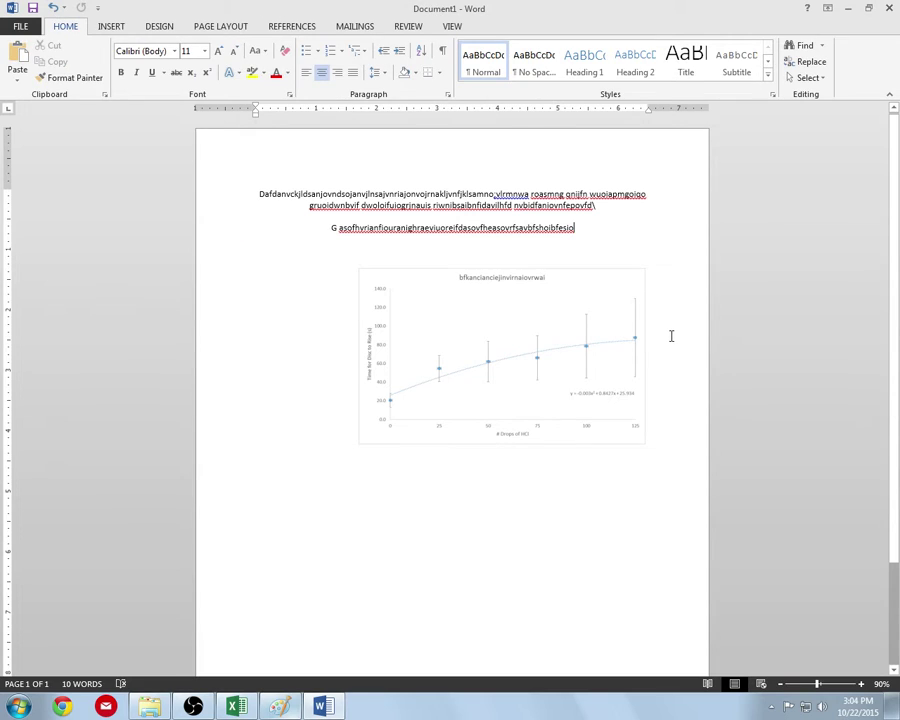